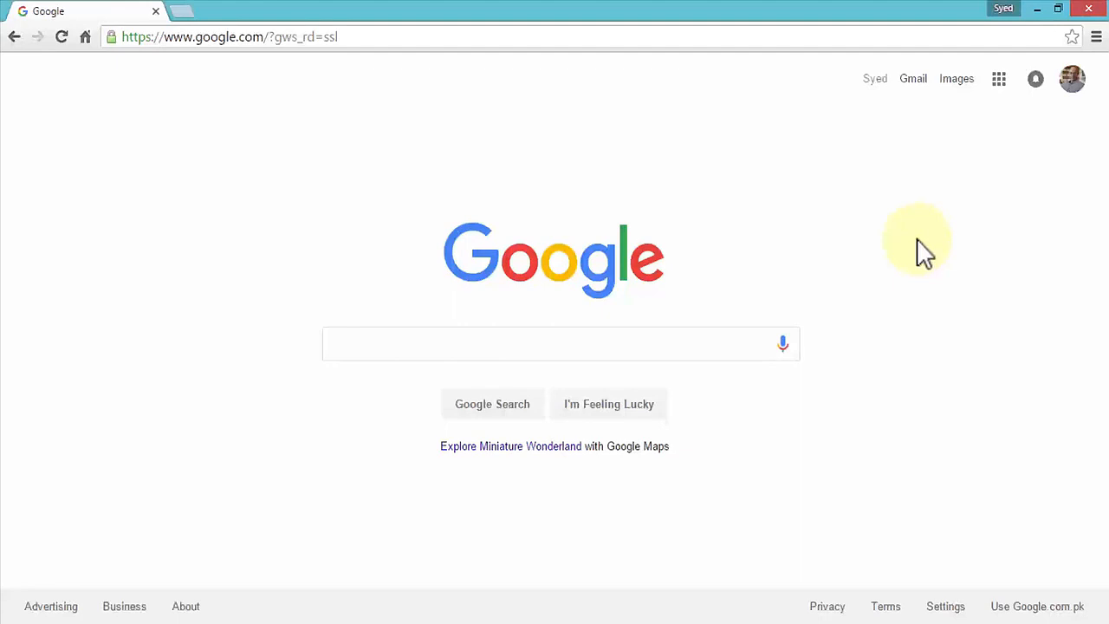
- Search Google for web server
click(566, 346)
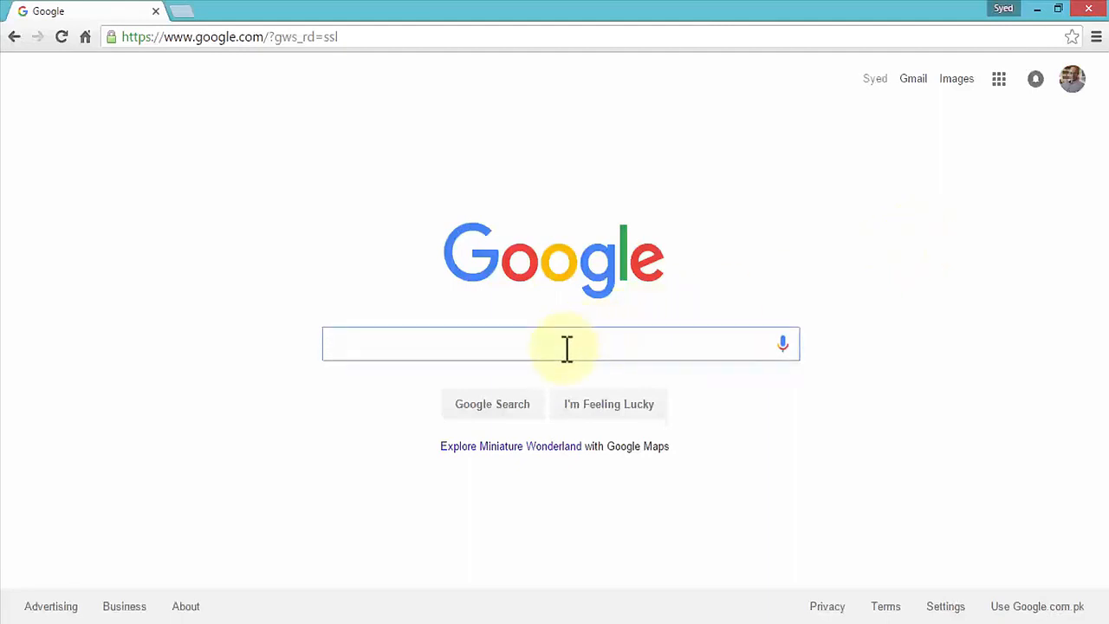
text(web server)
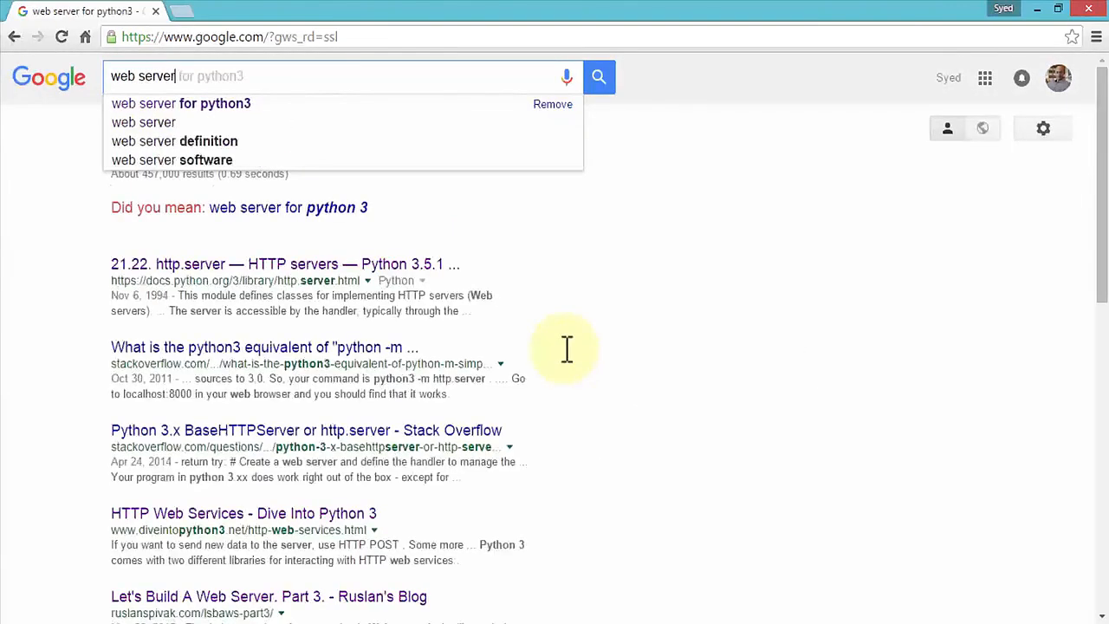
key(Return)
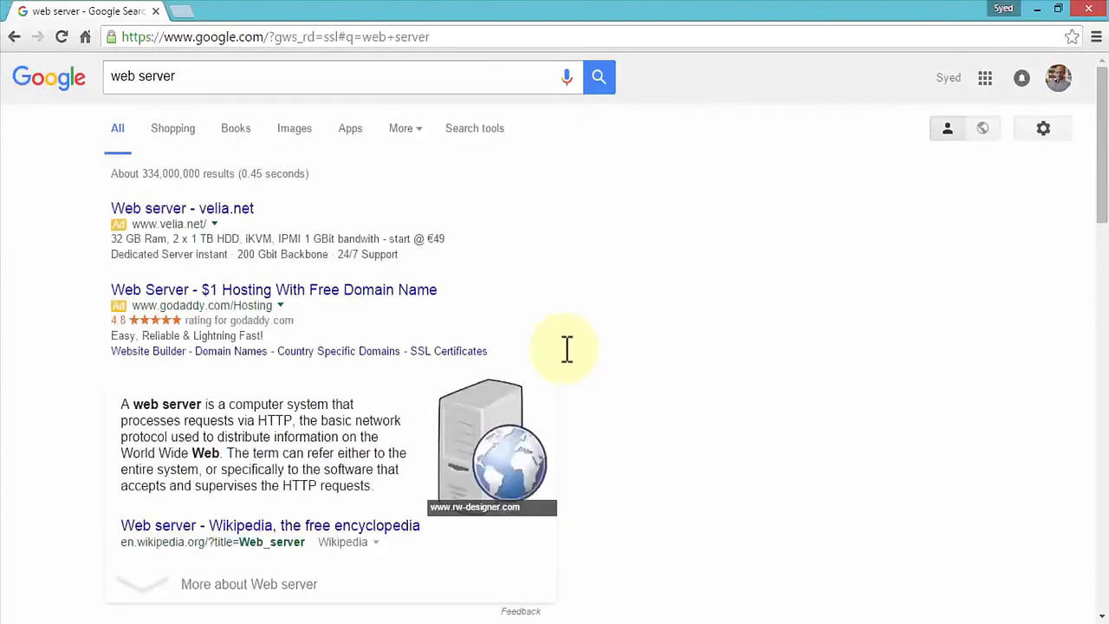
- Replace the search query with XAMPP and run the search
scroll(69, 401, down, 1)
scroll(70, 401, down, 1)
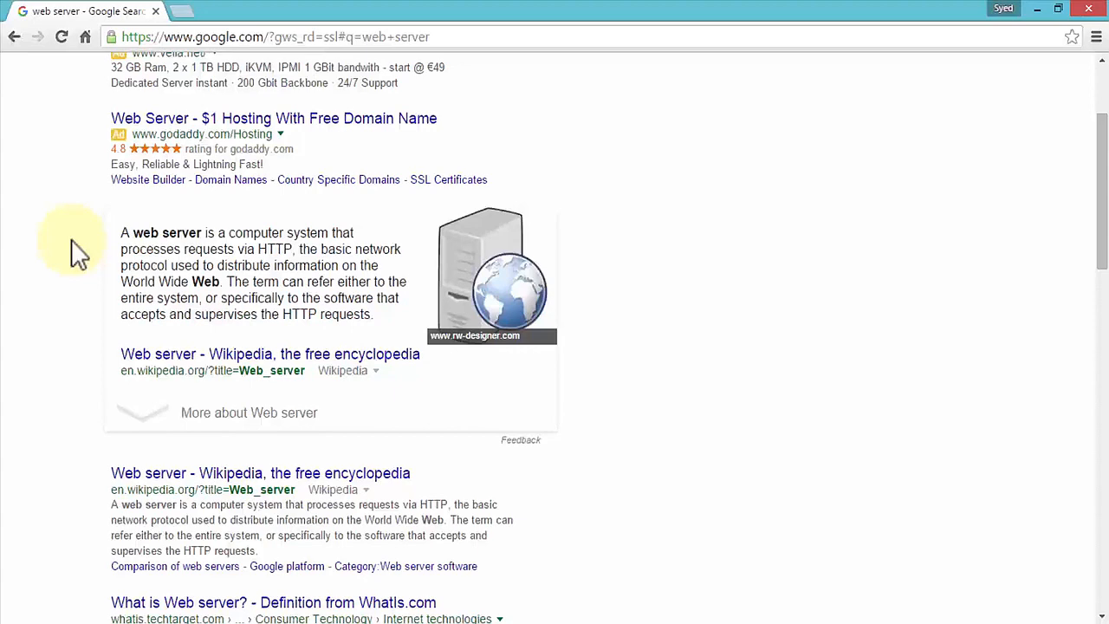
scroll(71, 238, up, 2)
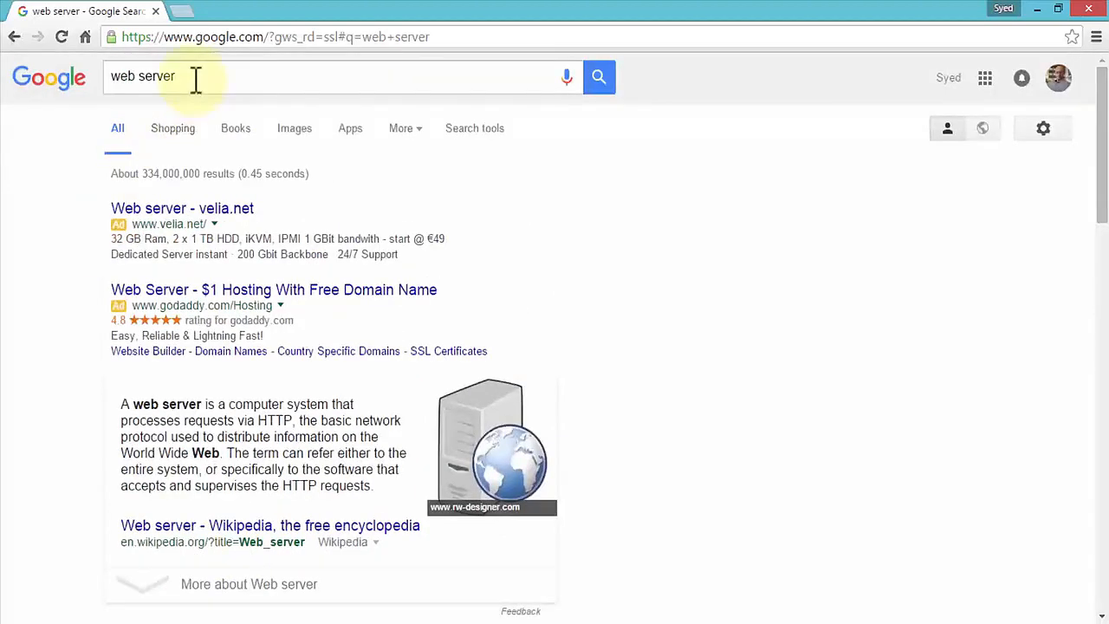
drag(195, 81, 103, 82)
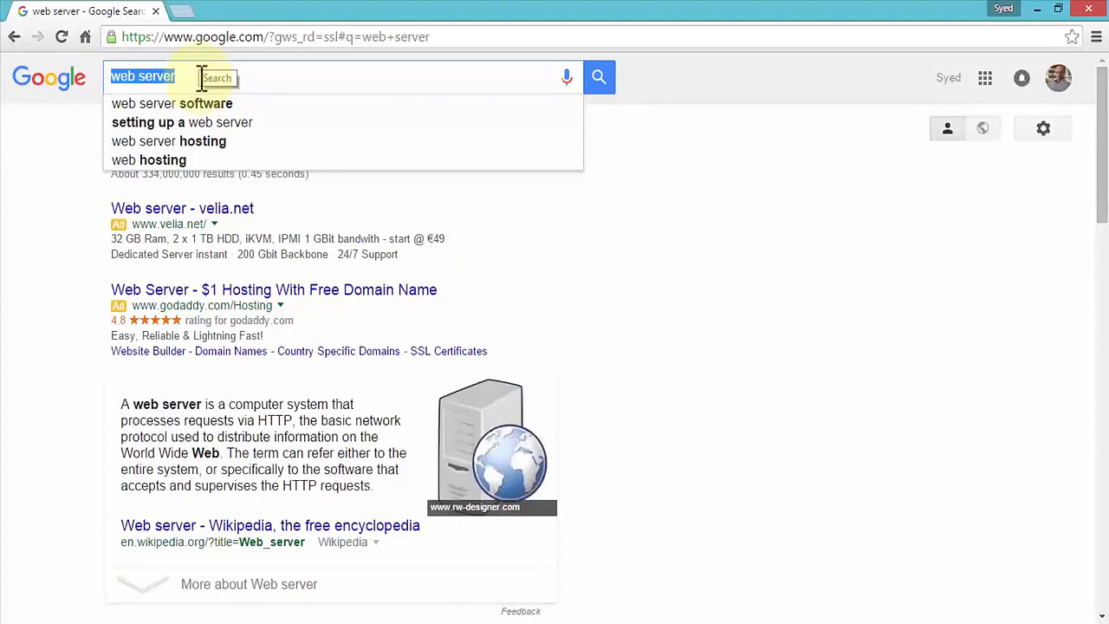
text(XAMPP)
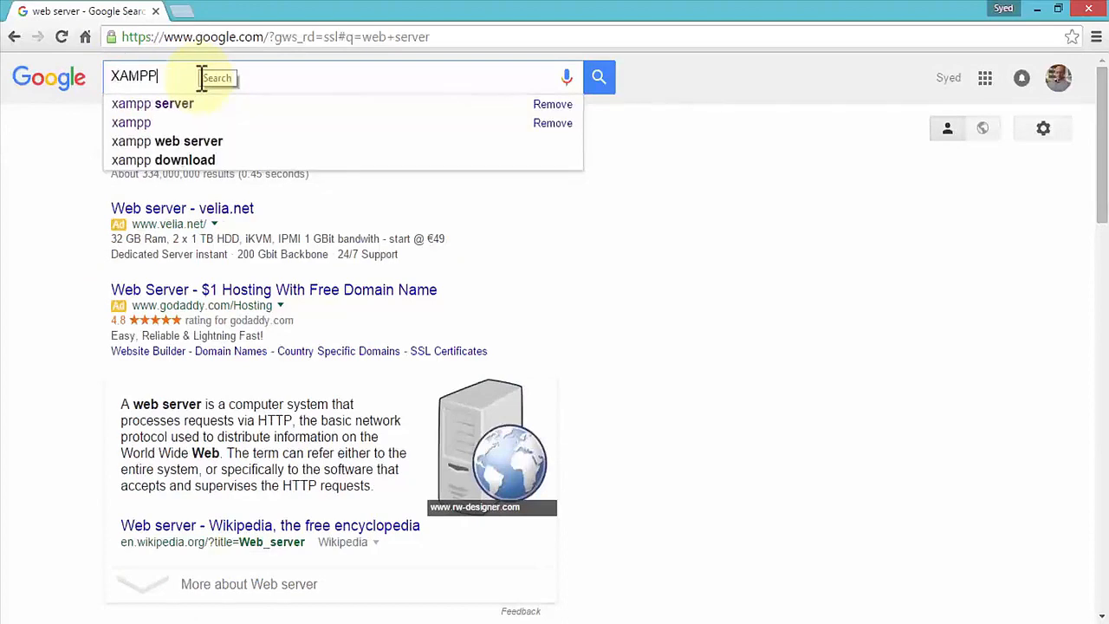
key(Return)
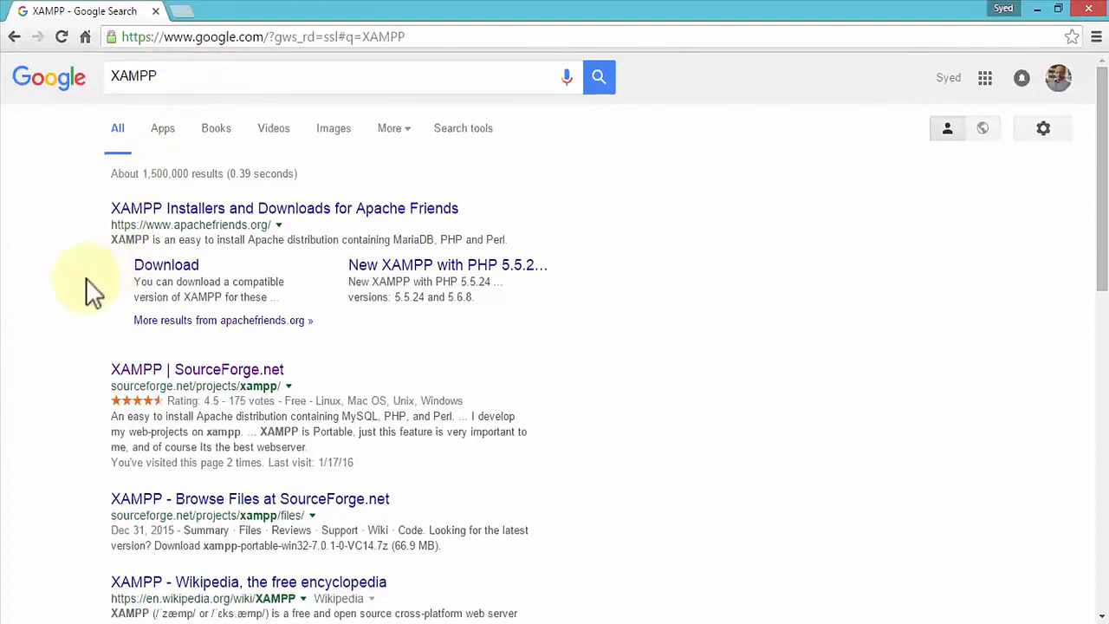
- Open the XAMPP SourceForge.net project page from the search results
scroll(84, 290, down, 1)
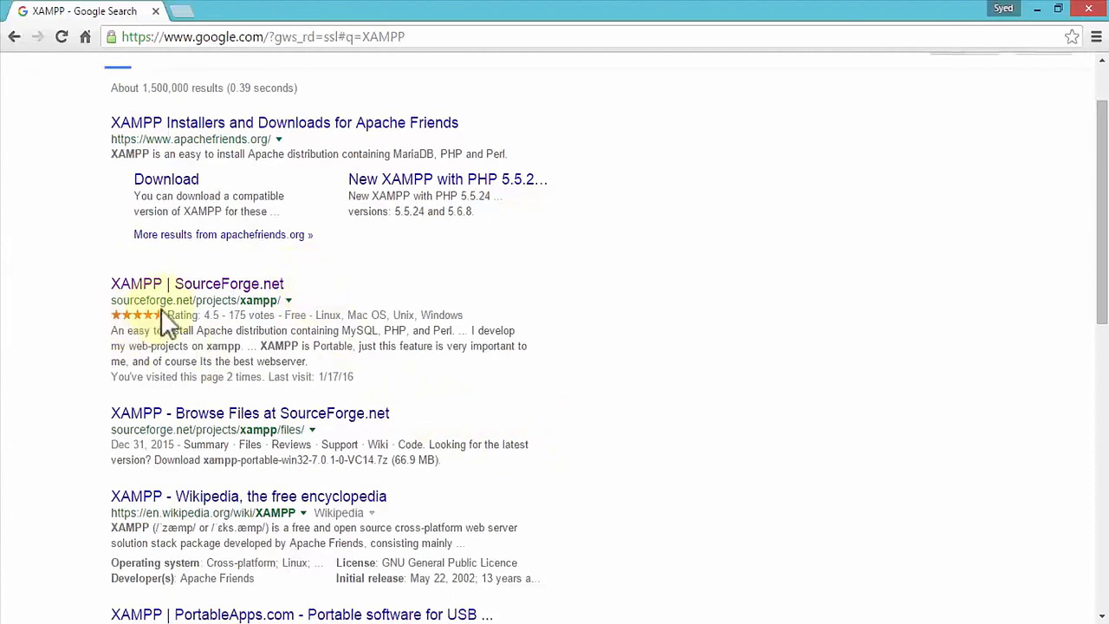
click(238, 293)
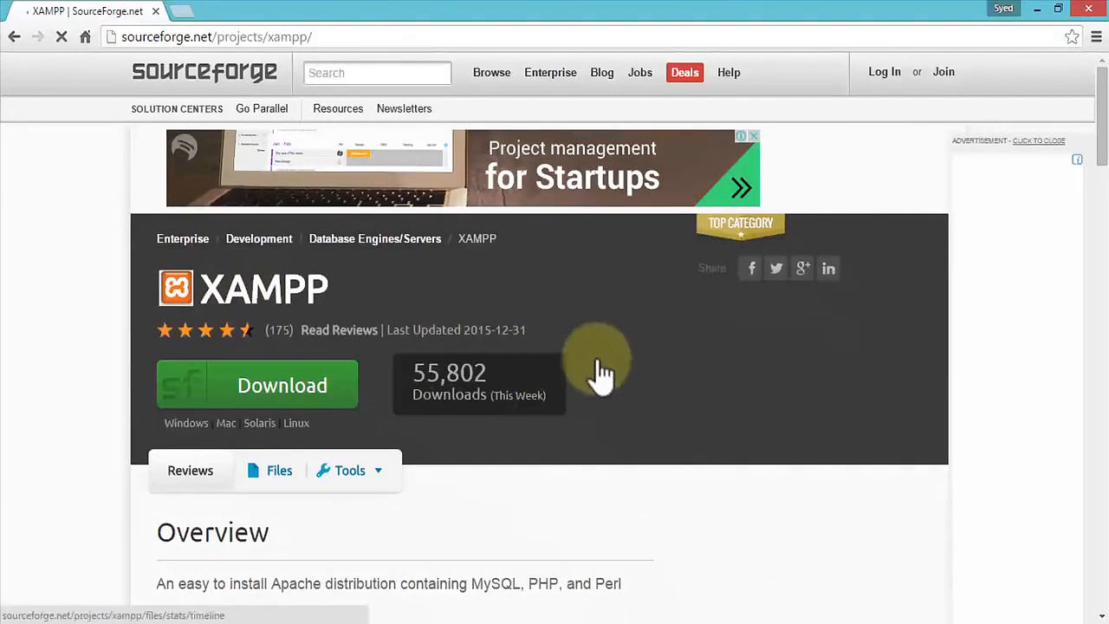
- Open the XAMPP Web Site link in a new tab and switch to that tab
click(338, 37)
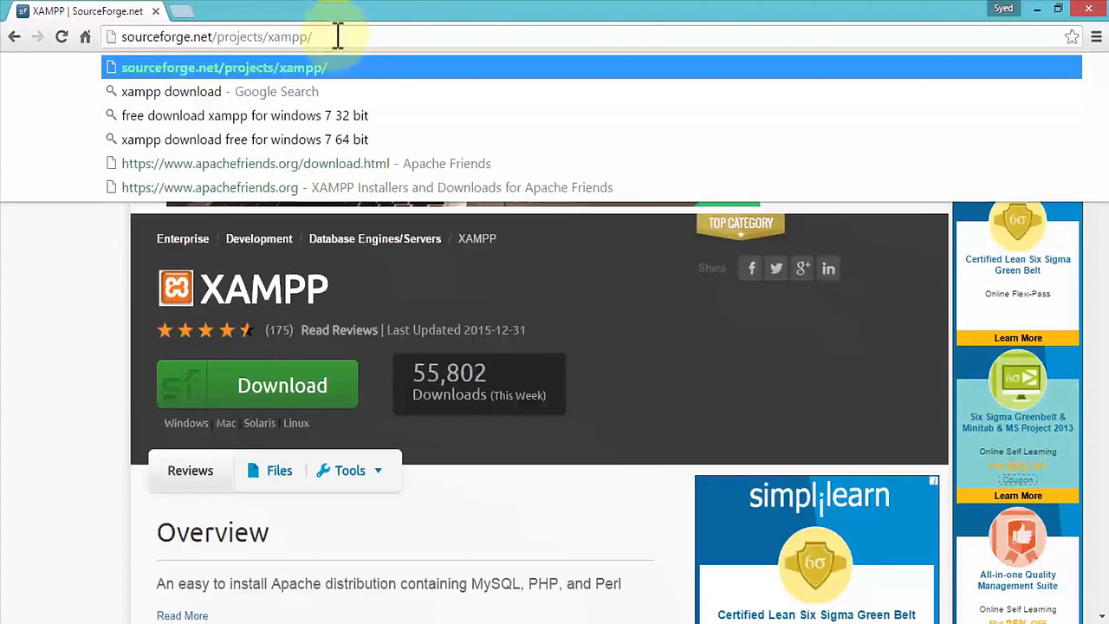
click(86, 301)
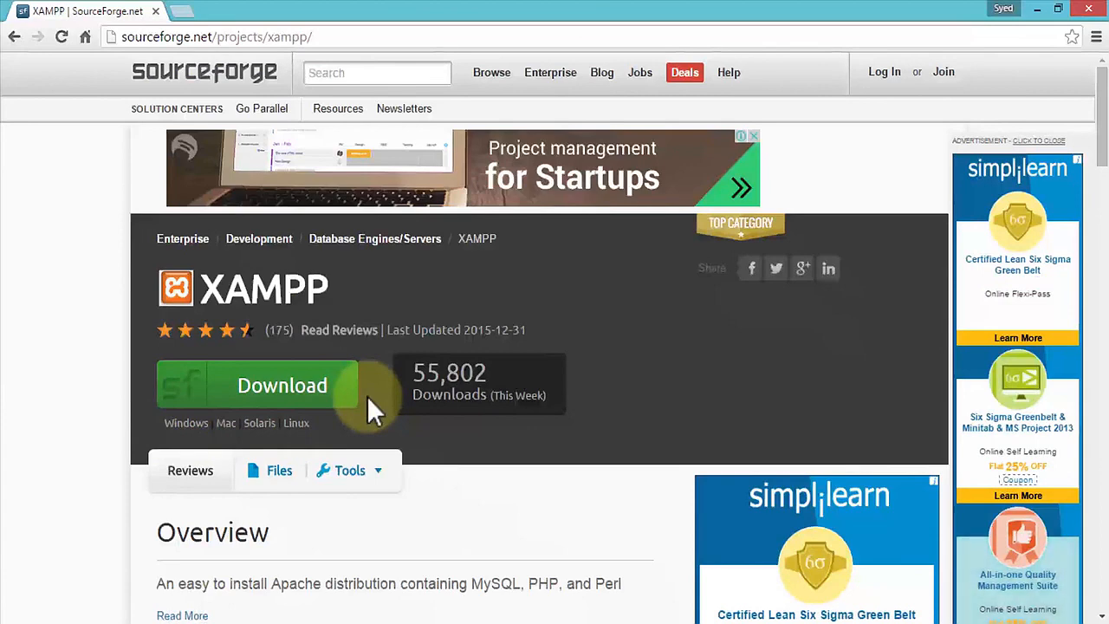
scroll(367, 396, down, 2)
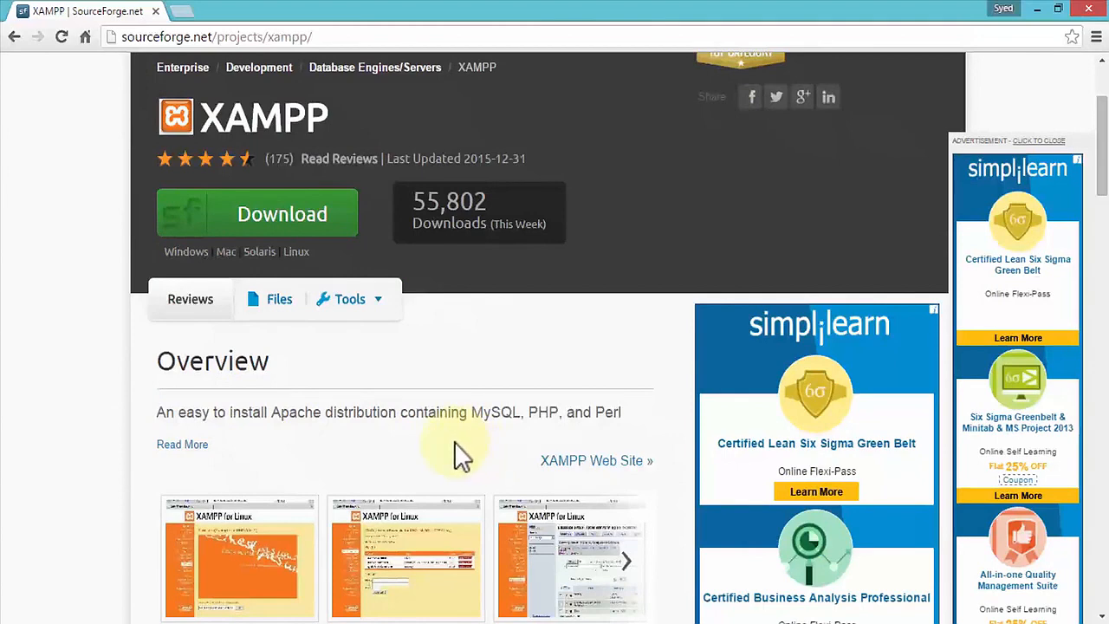
scroll(453, 441, down, 1)
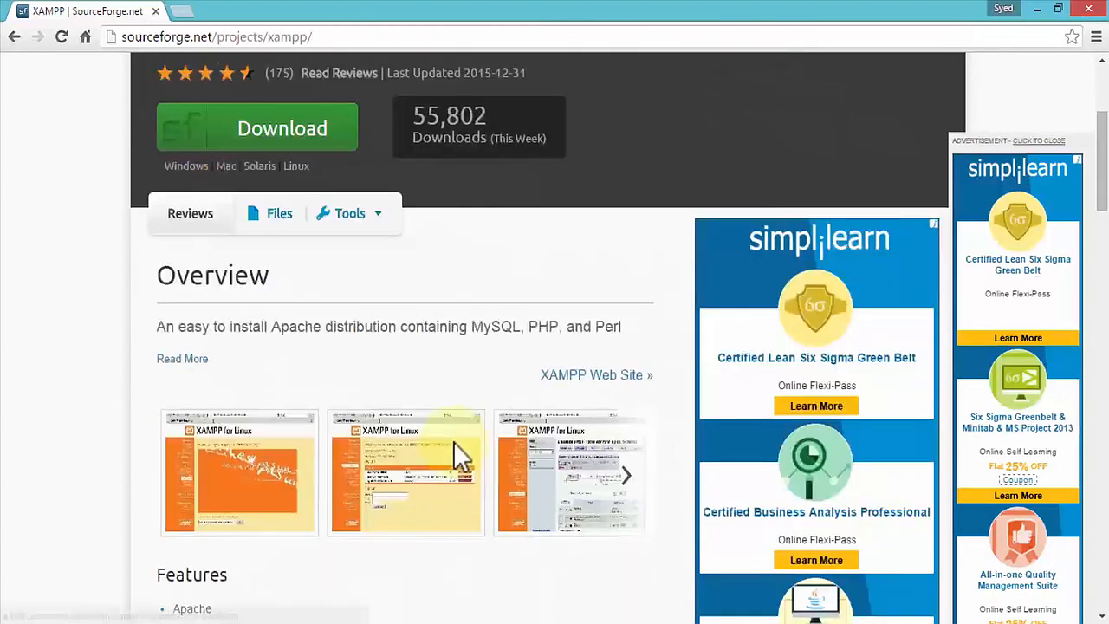
right_click(589, 376)
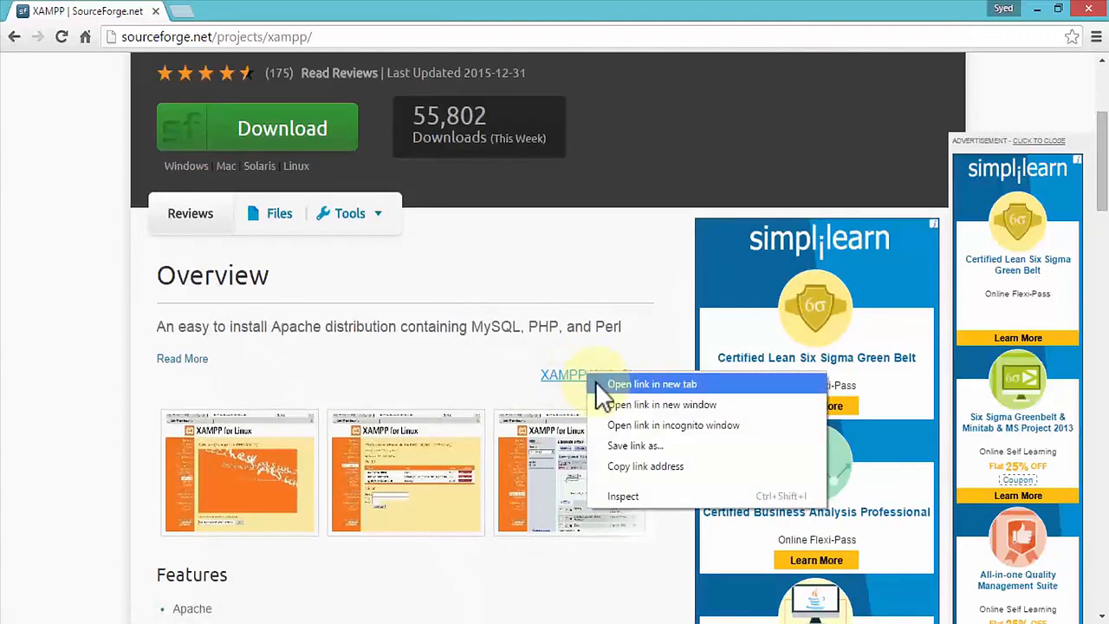
click(651, 384)
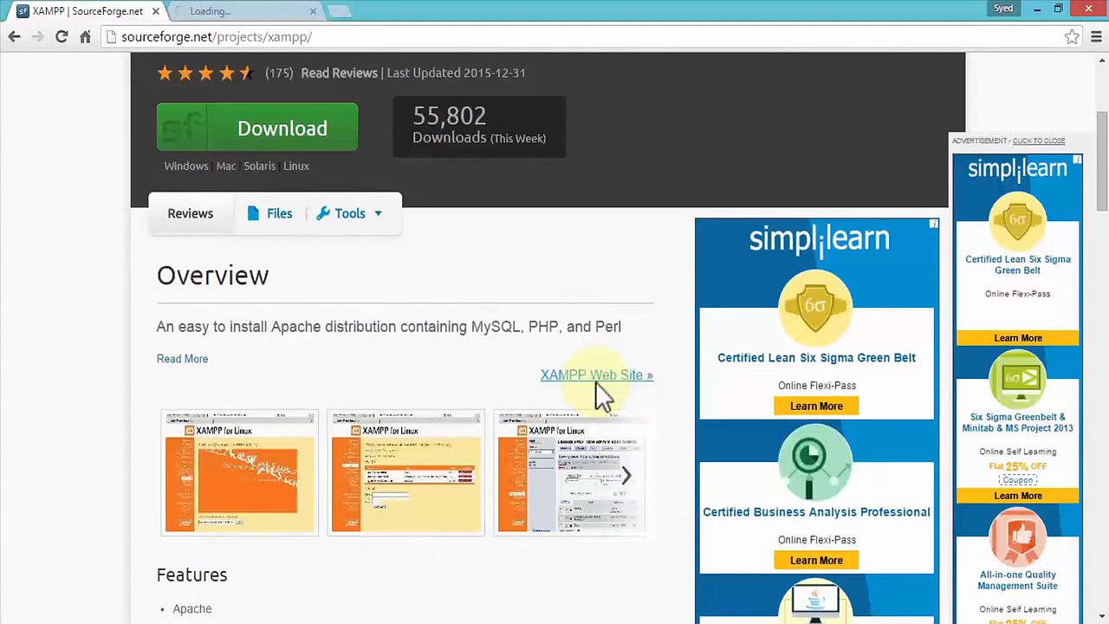
click(271, 19)
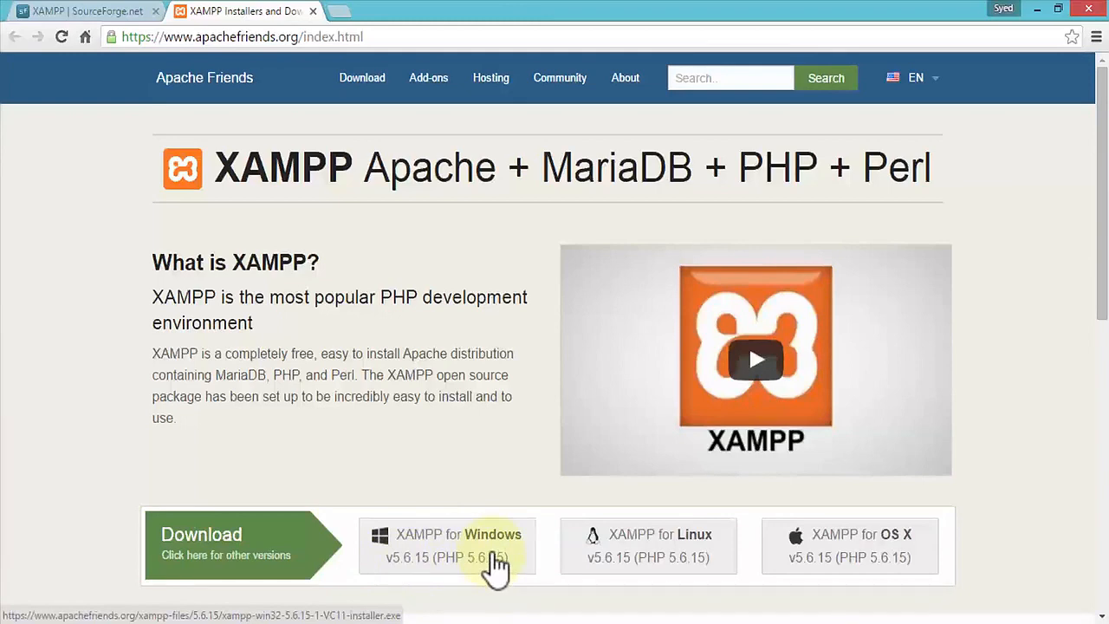
- Download the XAMPP for Windows v5.6.15 installer, saving it in the Documents > Data Files > XAMPP folder
click(490, 567)
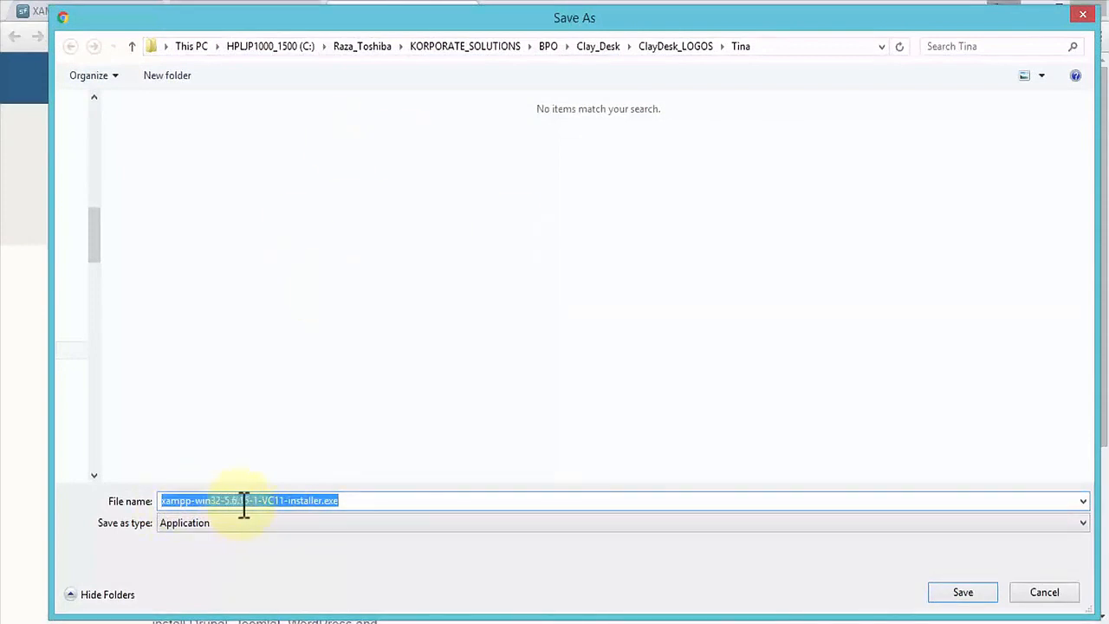
click(355, 501)
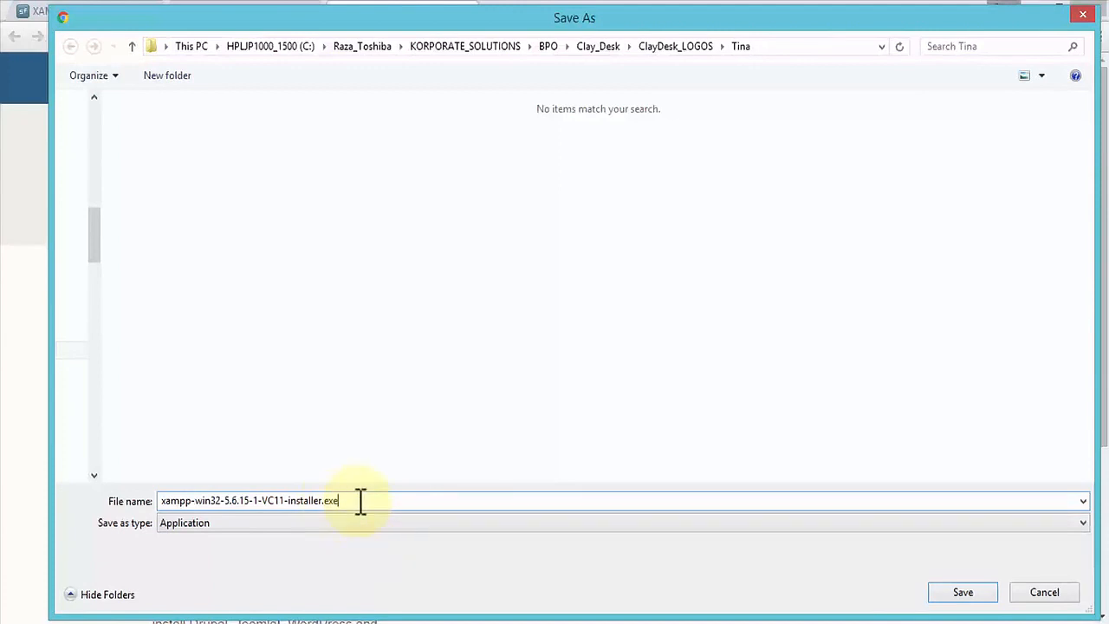
click(191, 47)
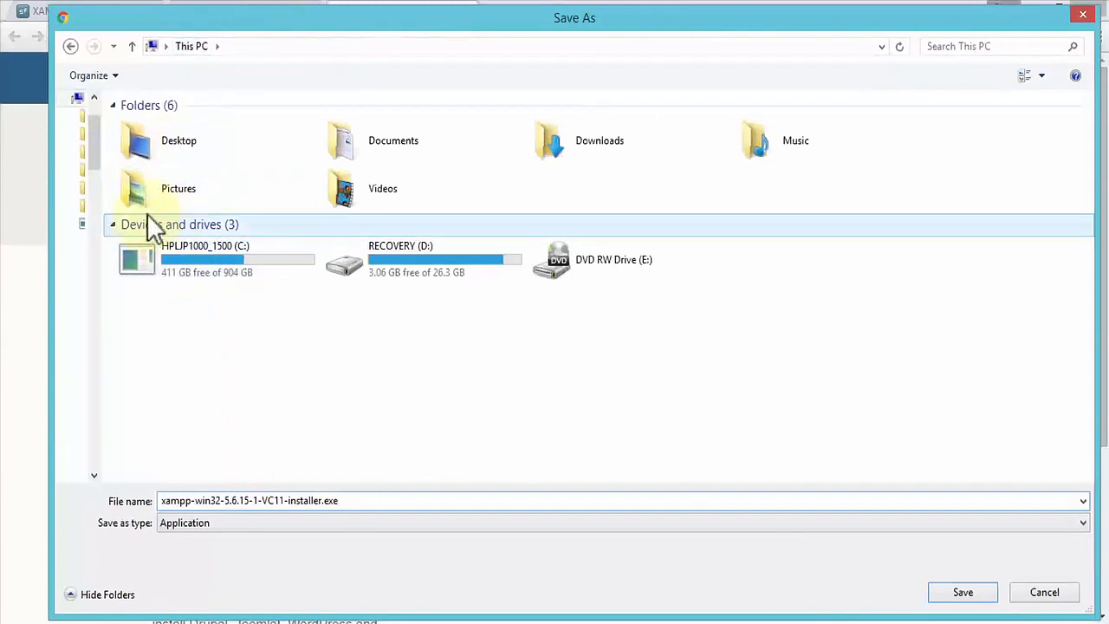
double_click(423, 149)
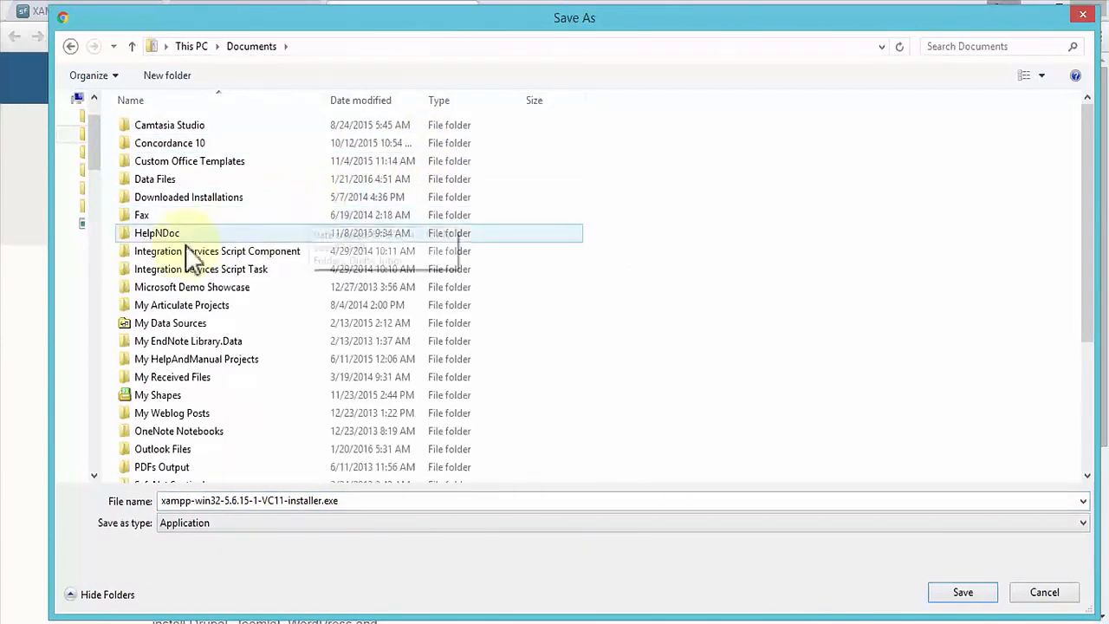
double_click(158, 180)
click(151, 248)
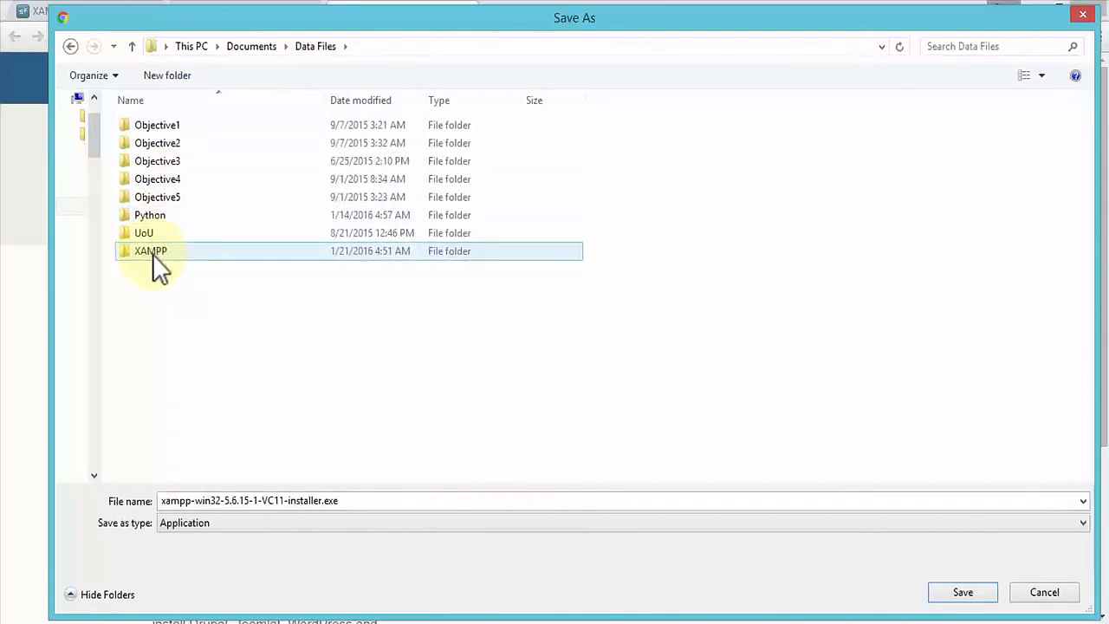
double_click(152, 253)
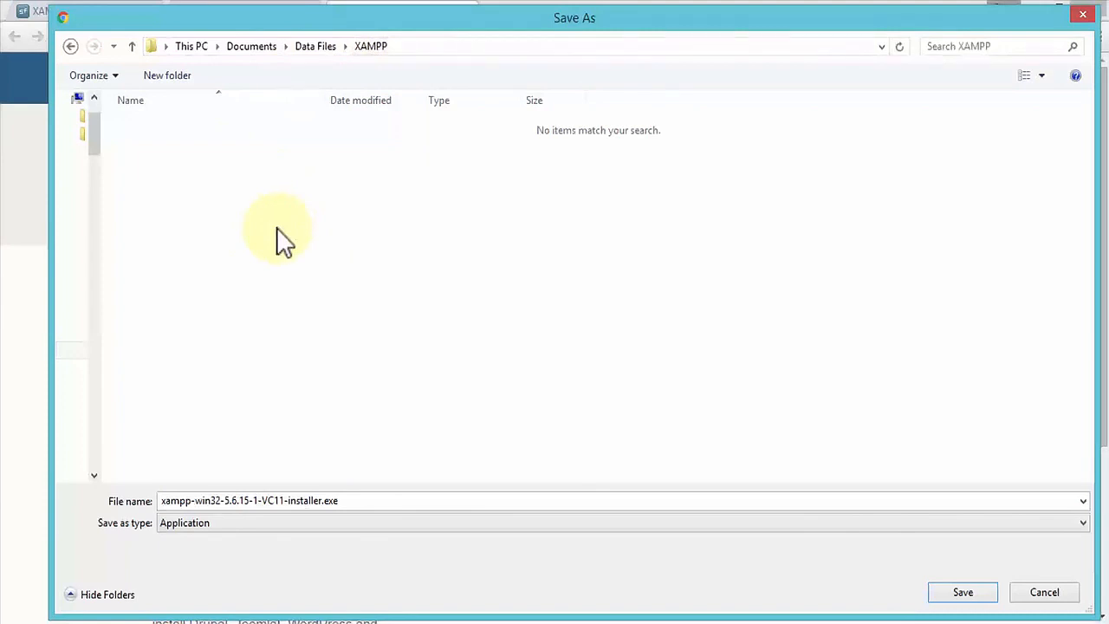
double_click(359, 502)
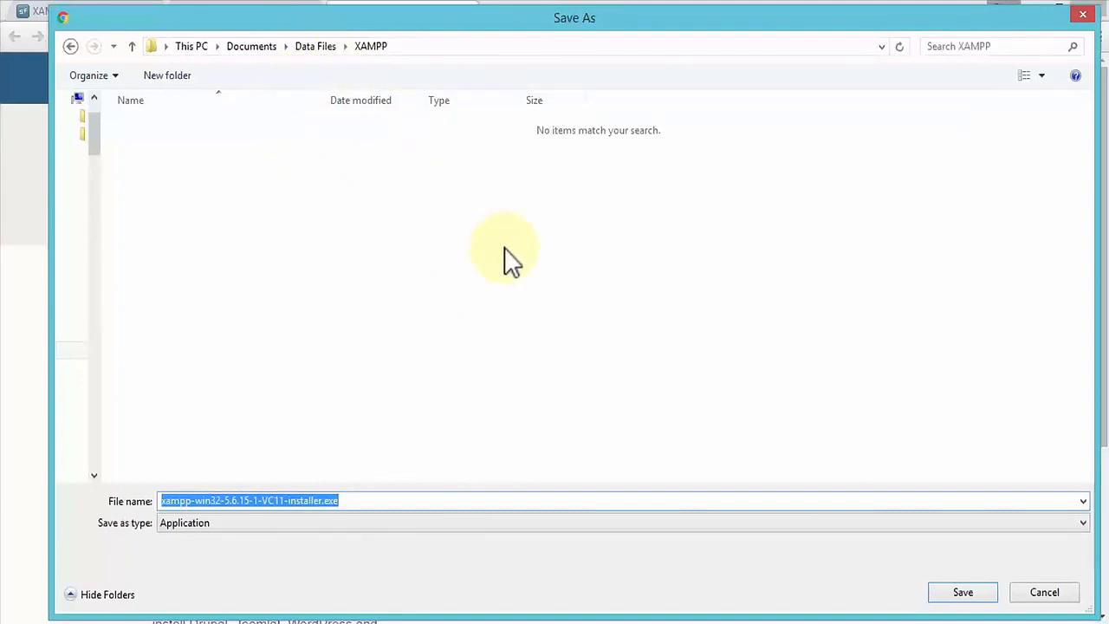
click(963, 594)
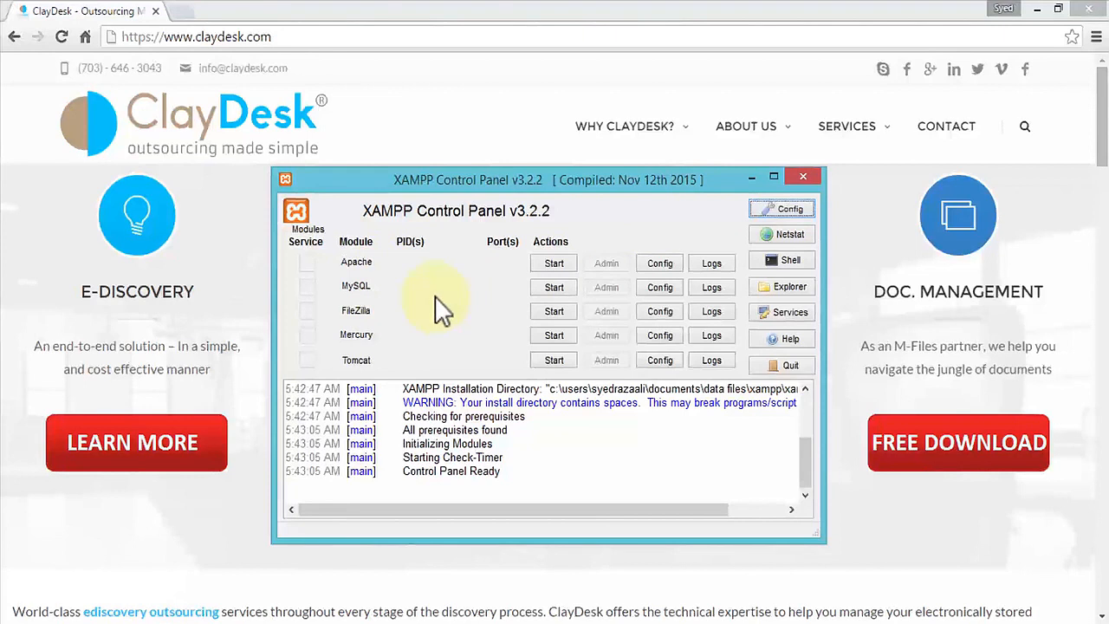
- Start the Apache module and allow Apache HTTP Server through the firewall on private and public networks
click(555, 263)
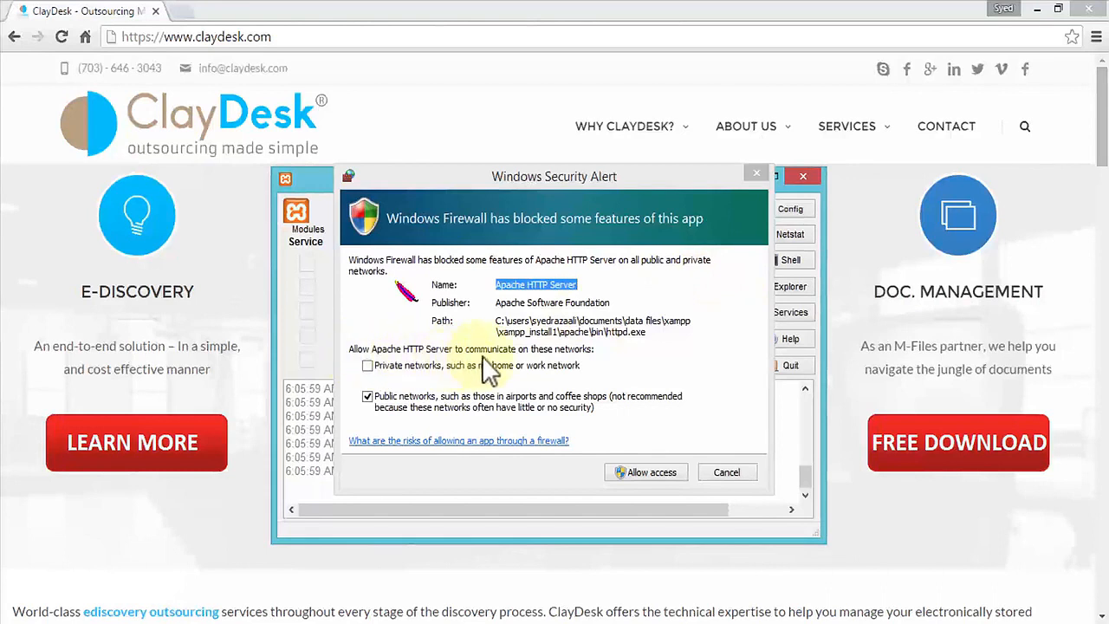
click(368, 366)
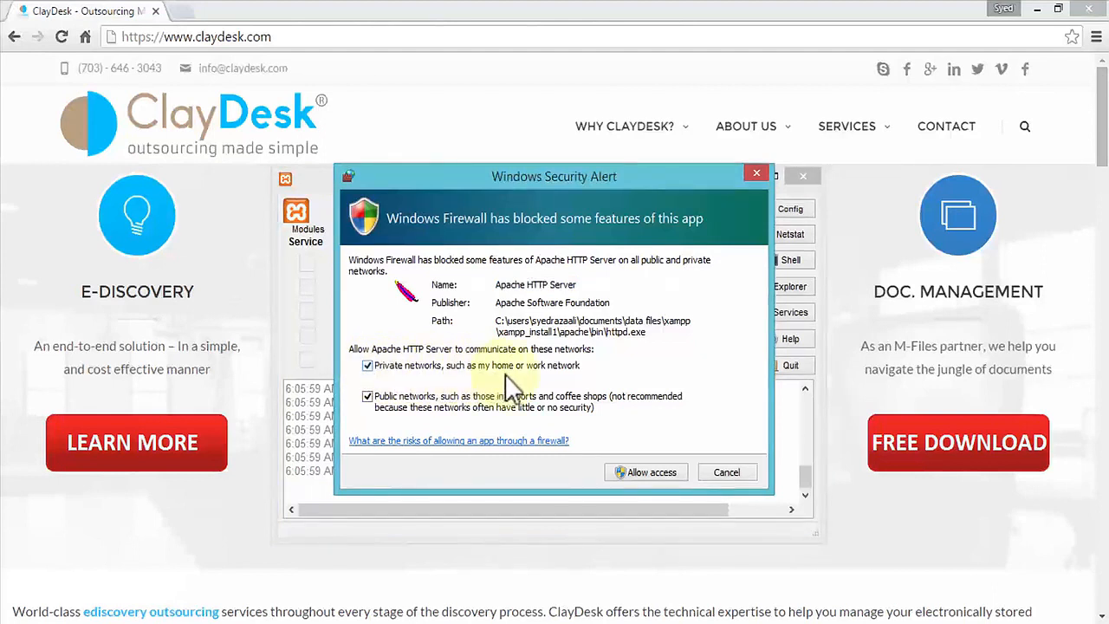
click(651, 472)
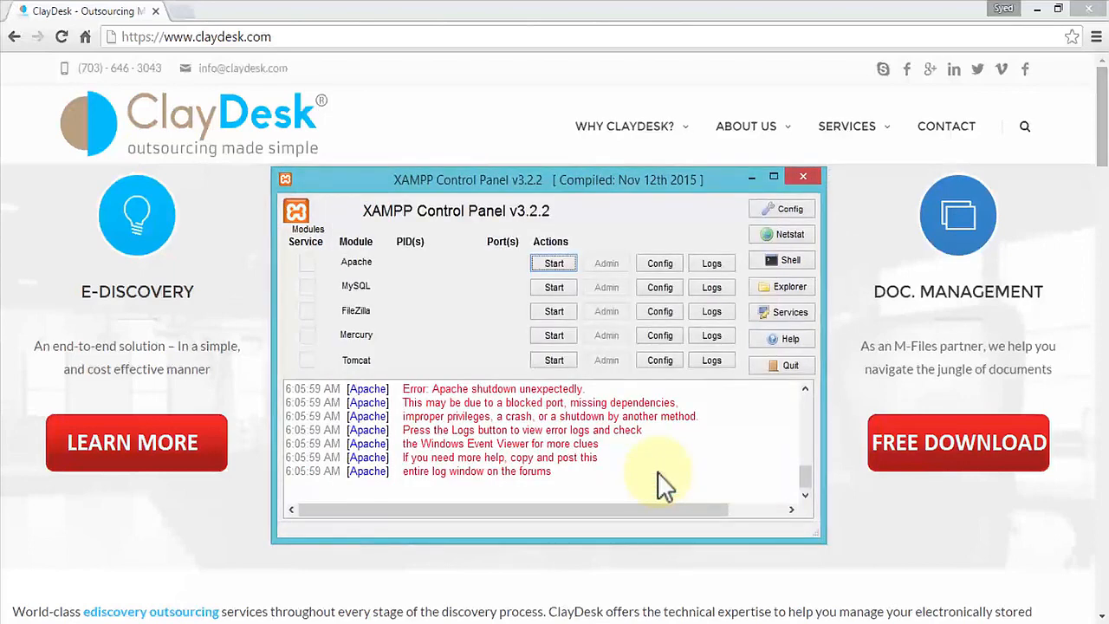
- Start the MySQL module and allow mysqld.exe through the firewall on private and public networks
click(556, 263)
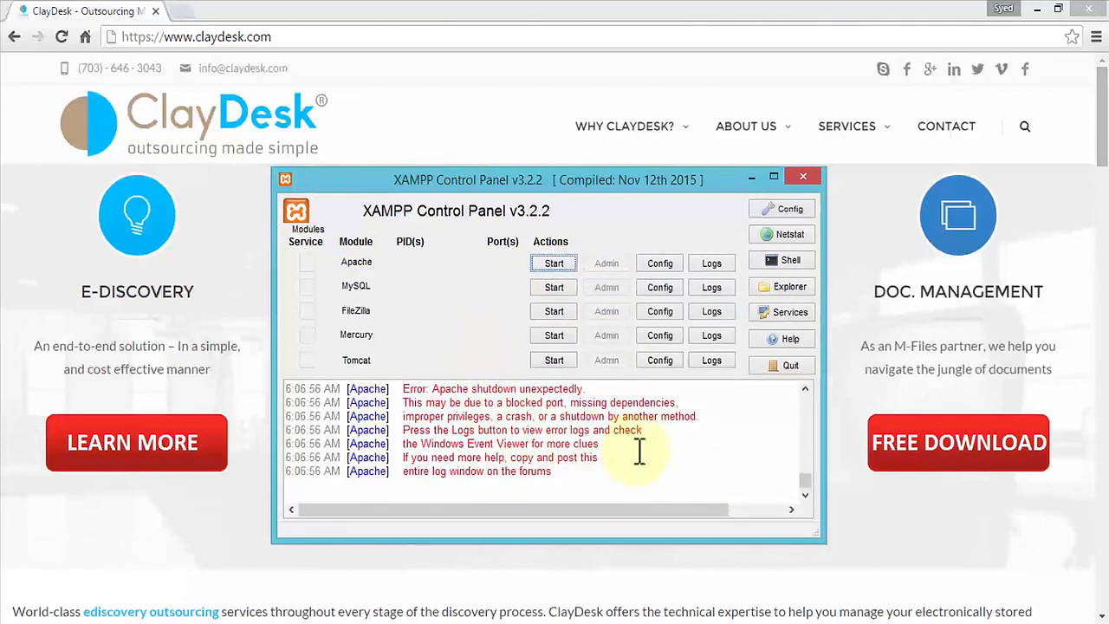
click(554, 288)
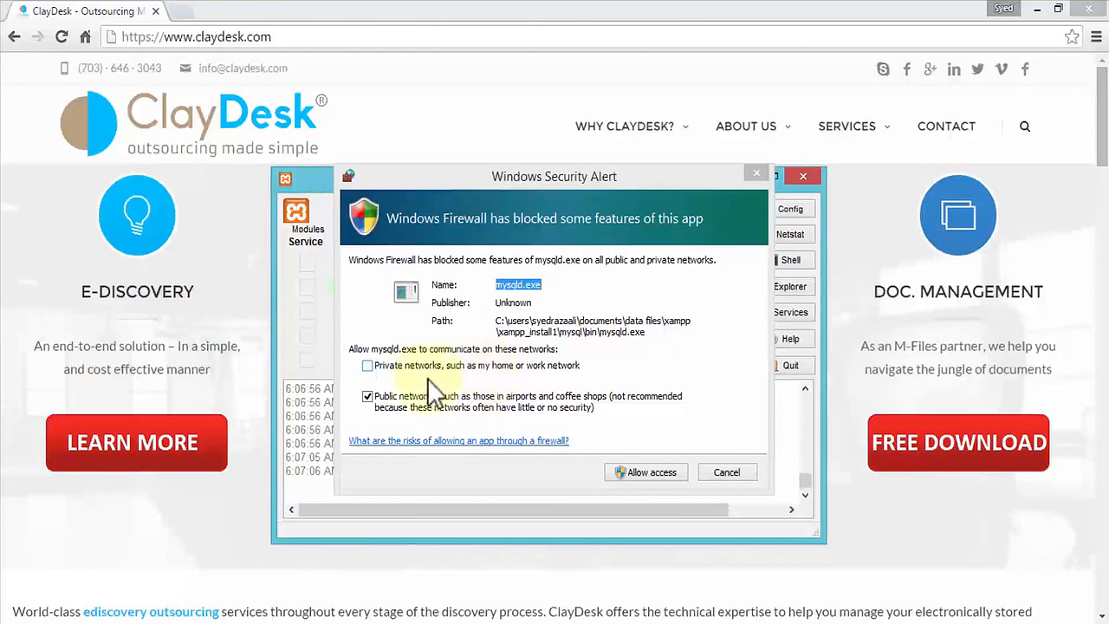
click(369, 366)
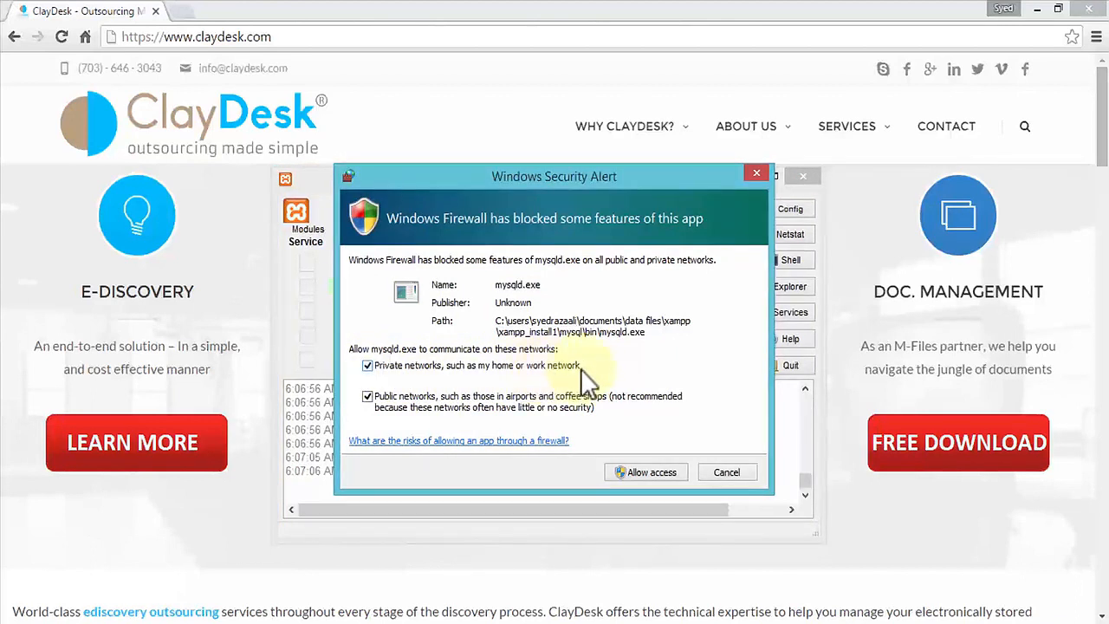
click(651, 474)
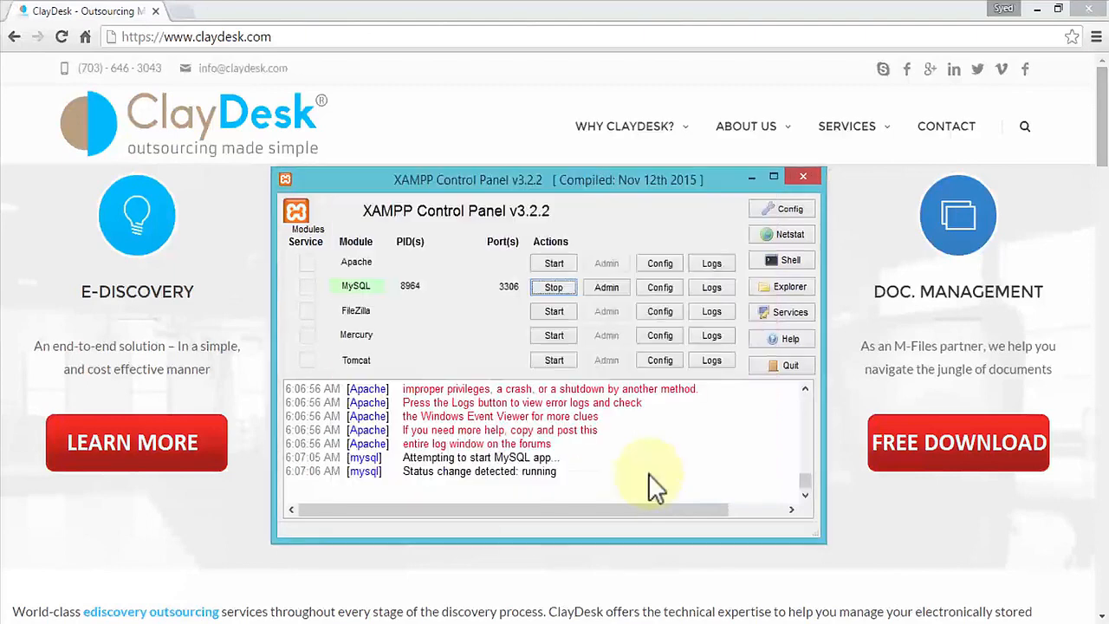
- Retry starting Apache, and open Apache's httpd.conf configuration file from the module's config options
click(553, 262)
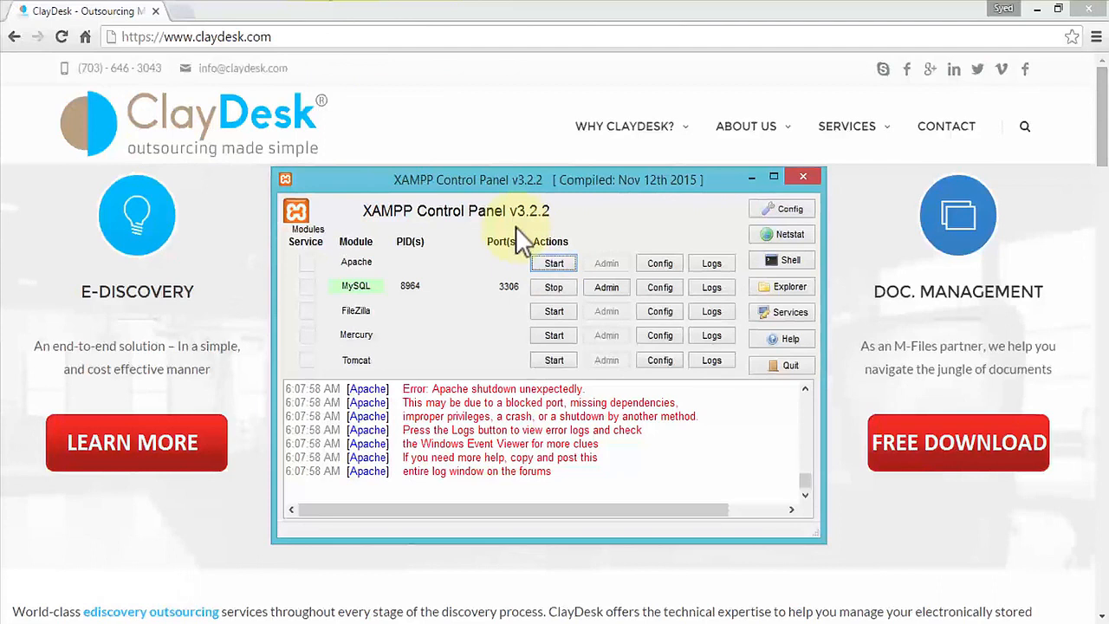
click(554, 263)
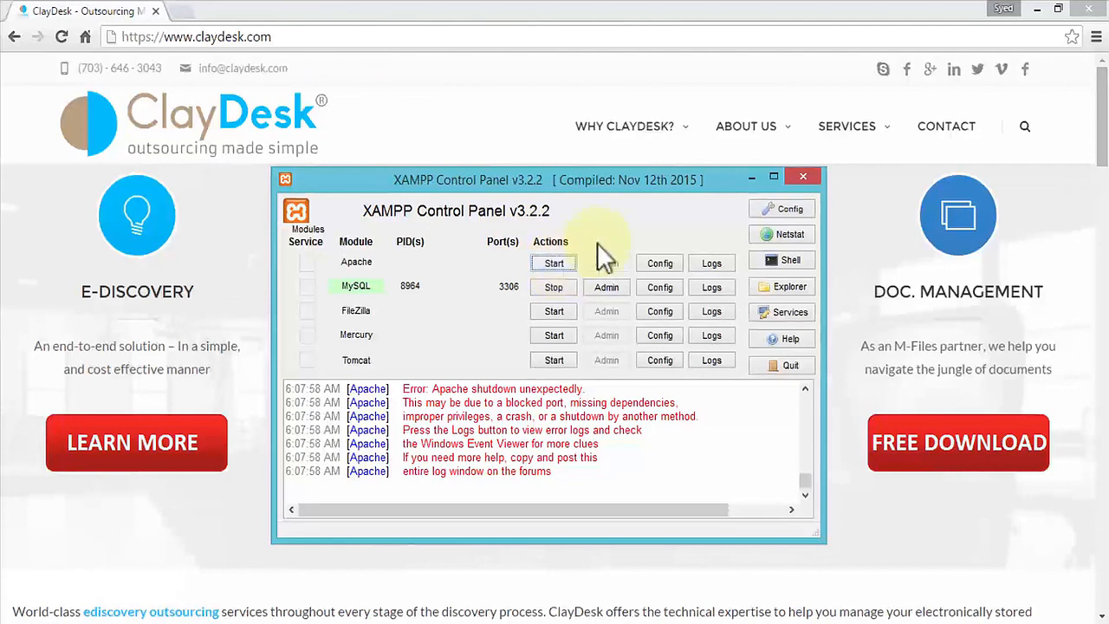
click(675, 264)
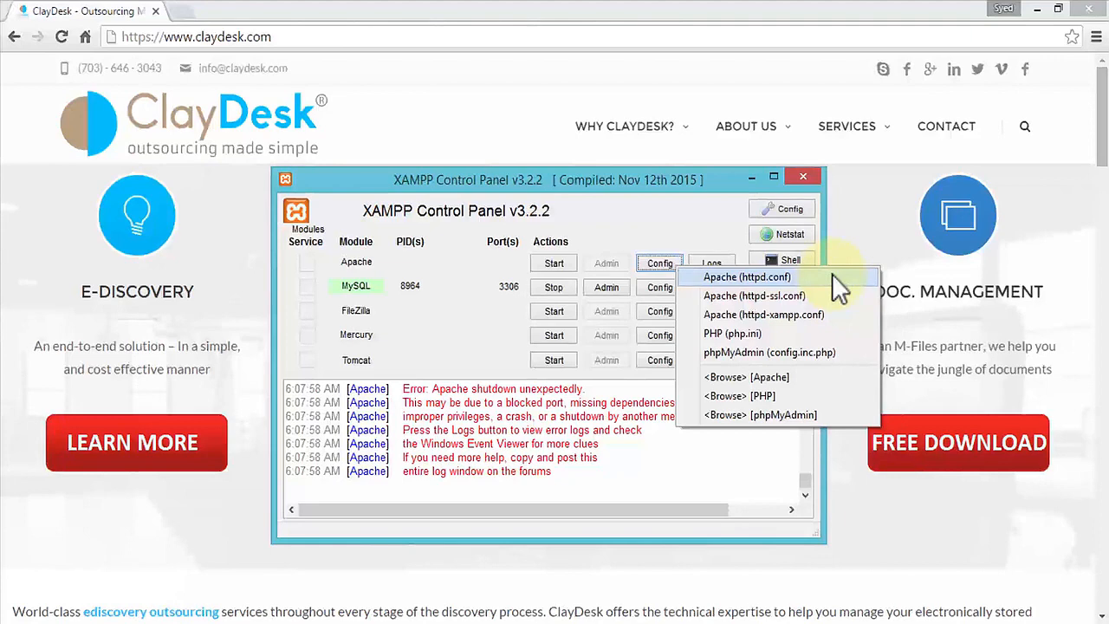
click(832, 275)
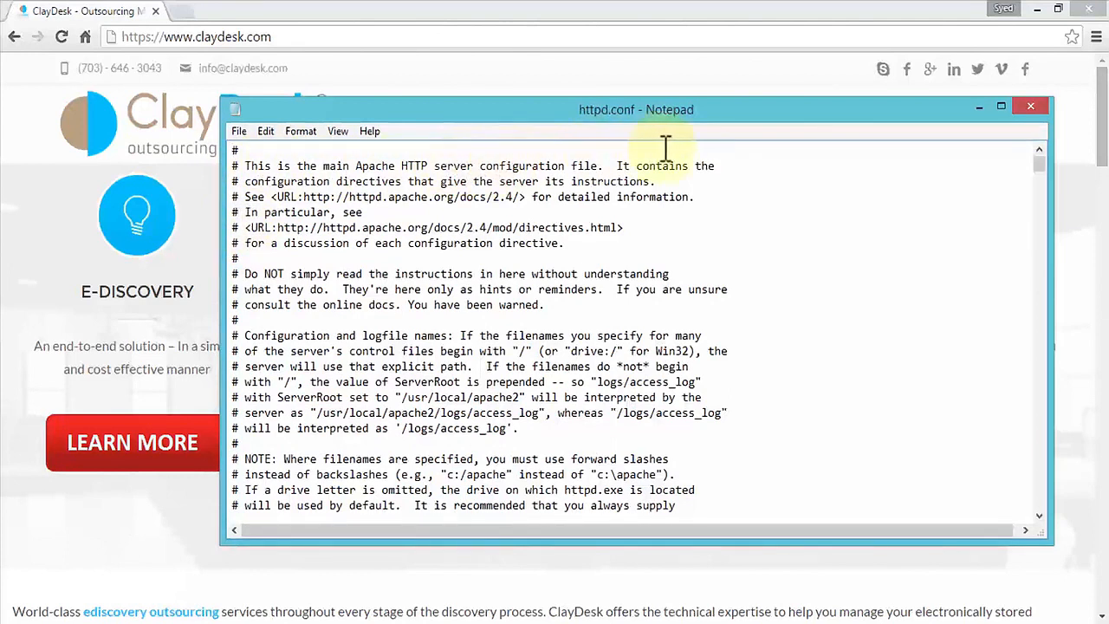
click(605, 166)
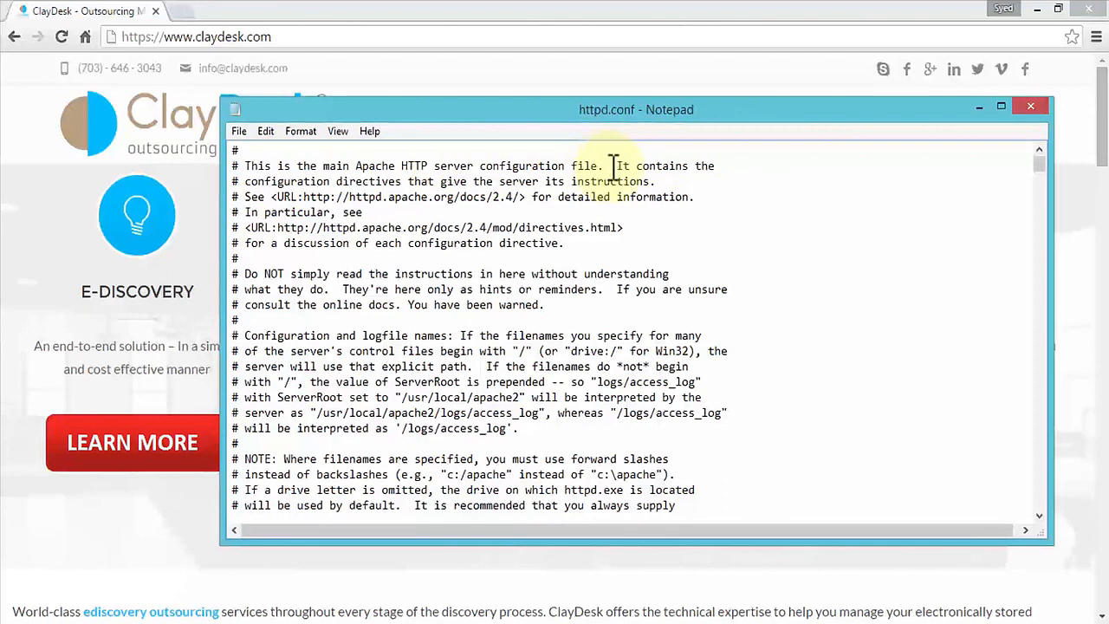
- In httpd.conf, change Apache's Listen port from the default to 8015
drag(610, 166, 243, 174)
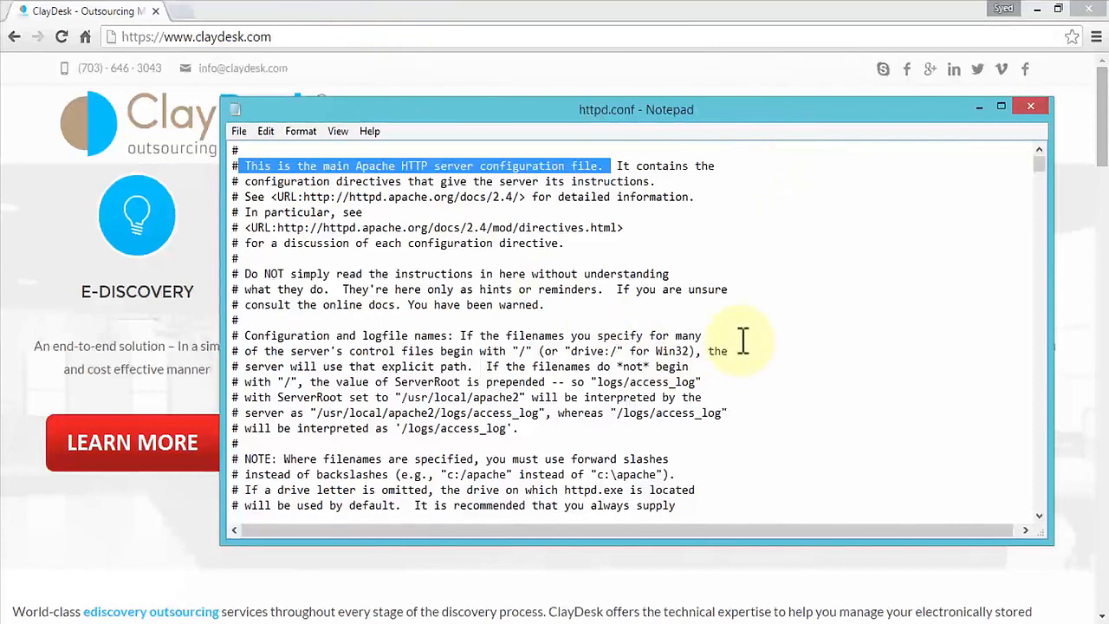
scroll(742, 339, down, 6)
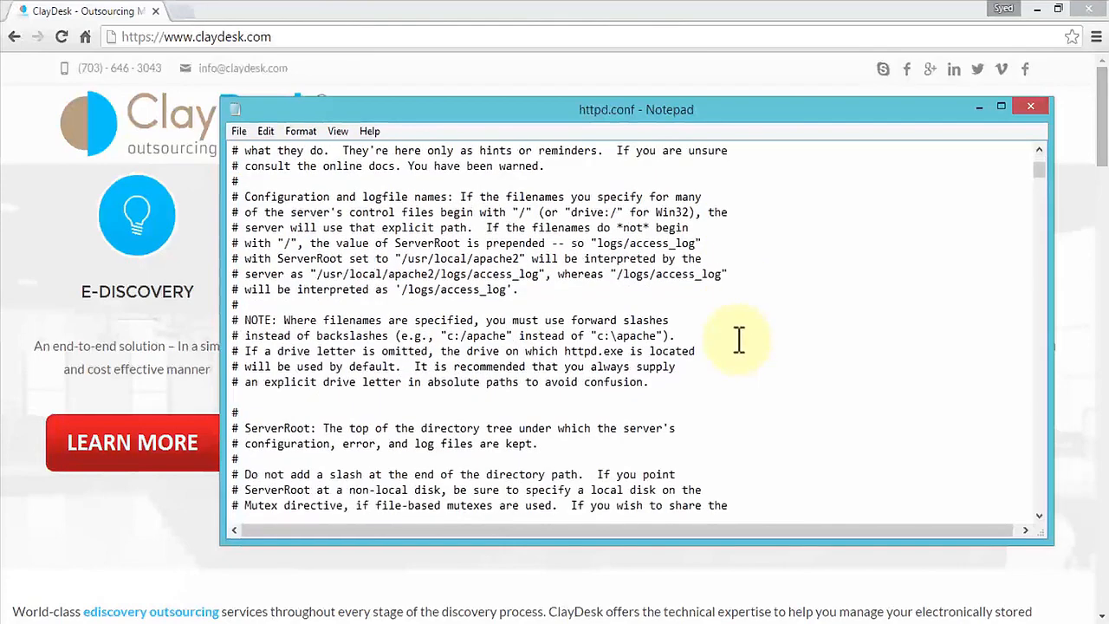
scroll(728, 353, down, 7)
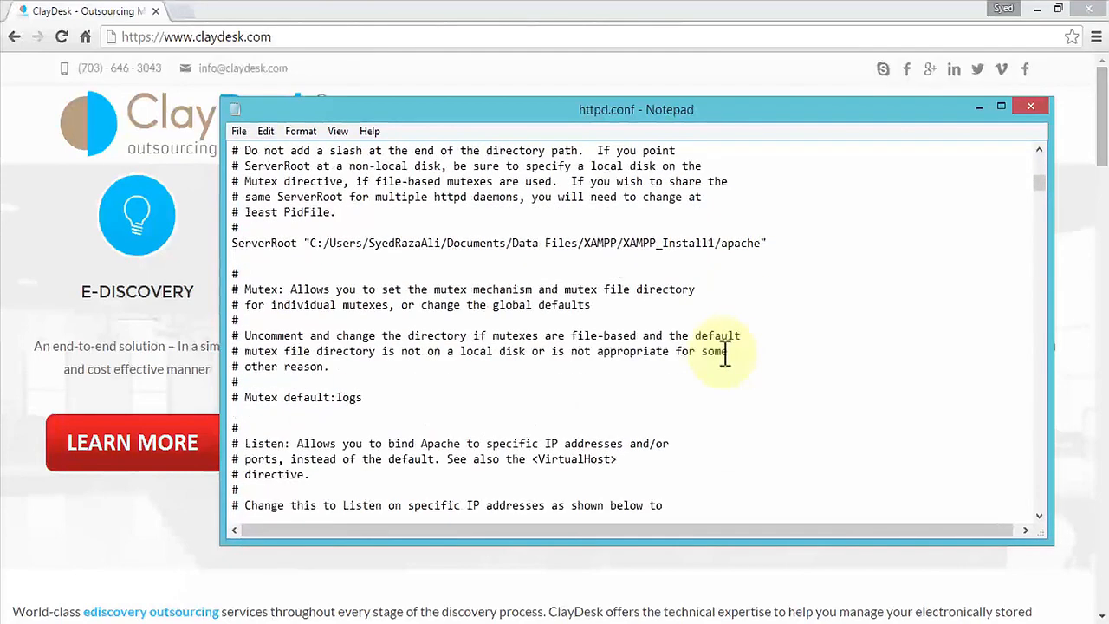
scroll(724, 353, down, 3)
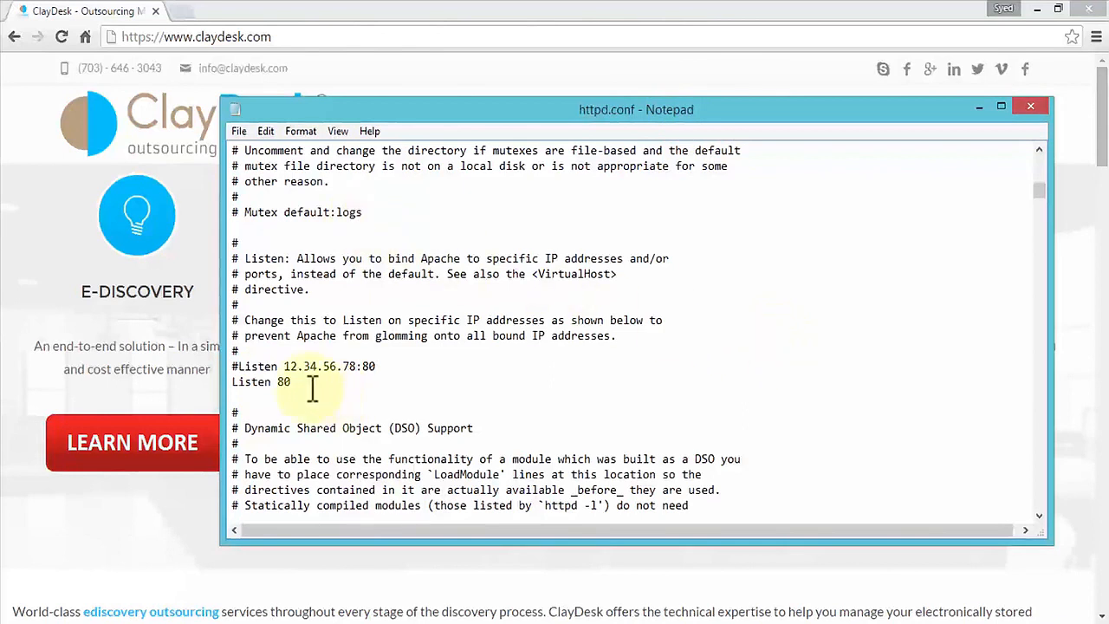
drag(306, 385, 231, 383)
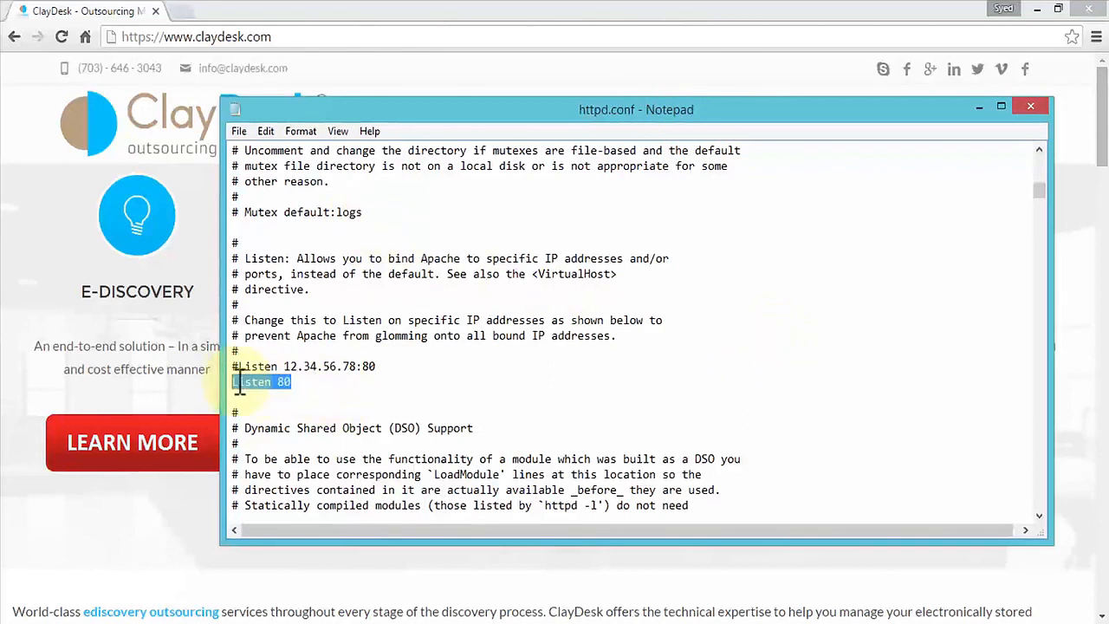
click(309, 387)
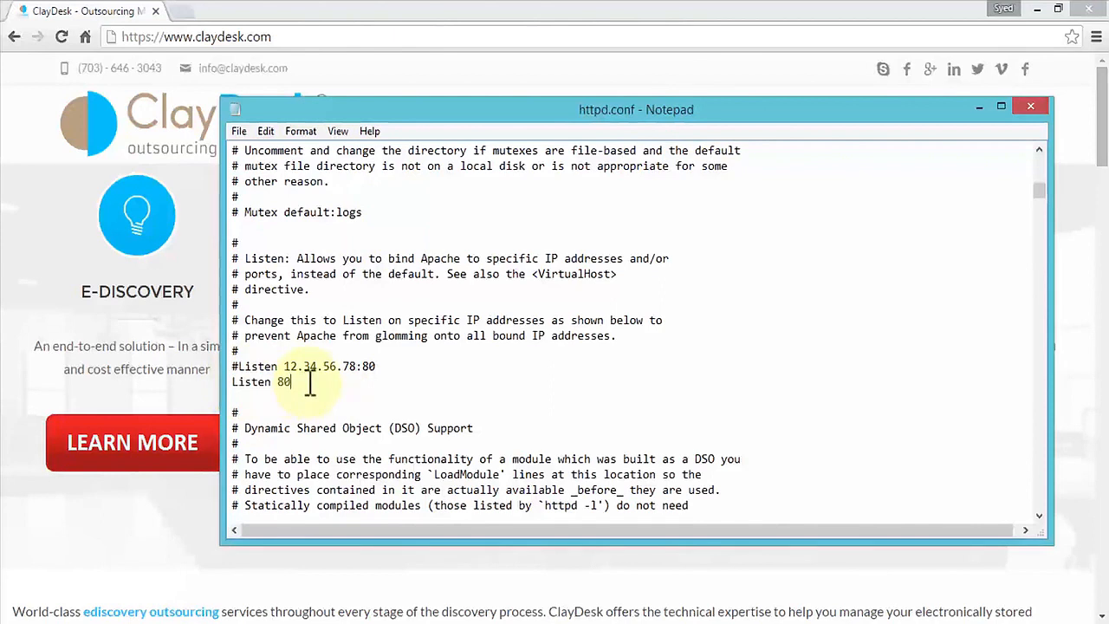
drag(309, 387, 278, 382)
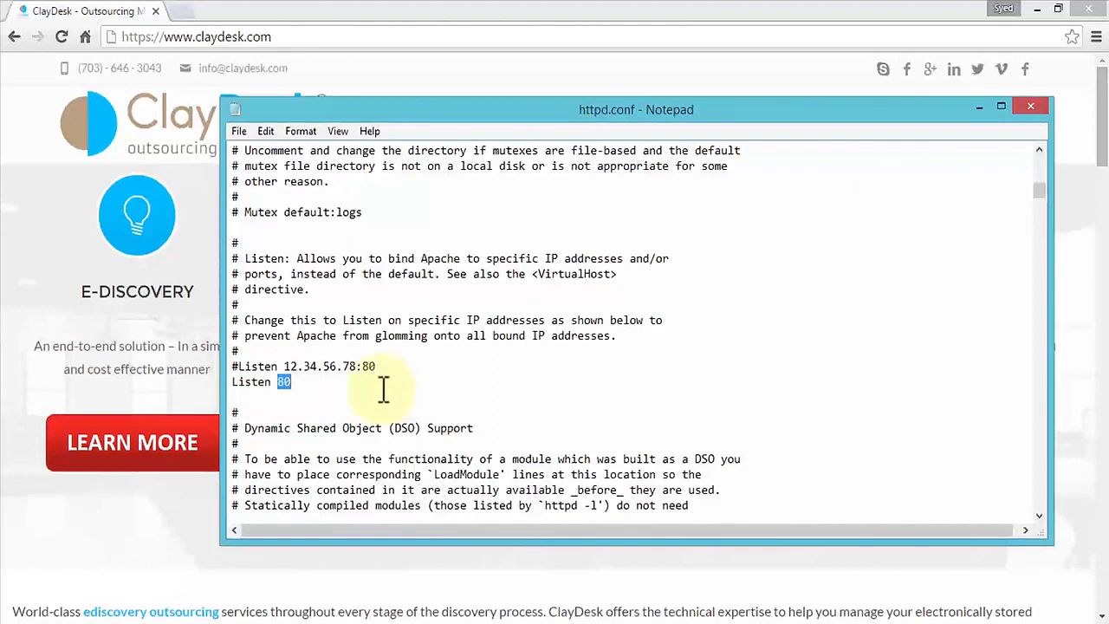
click(338, 386)
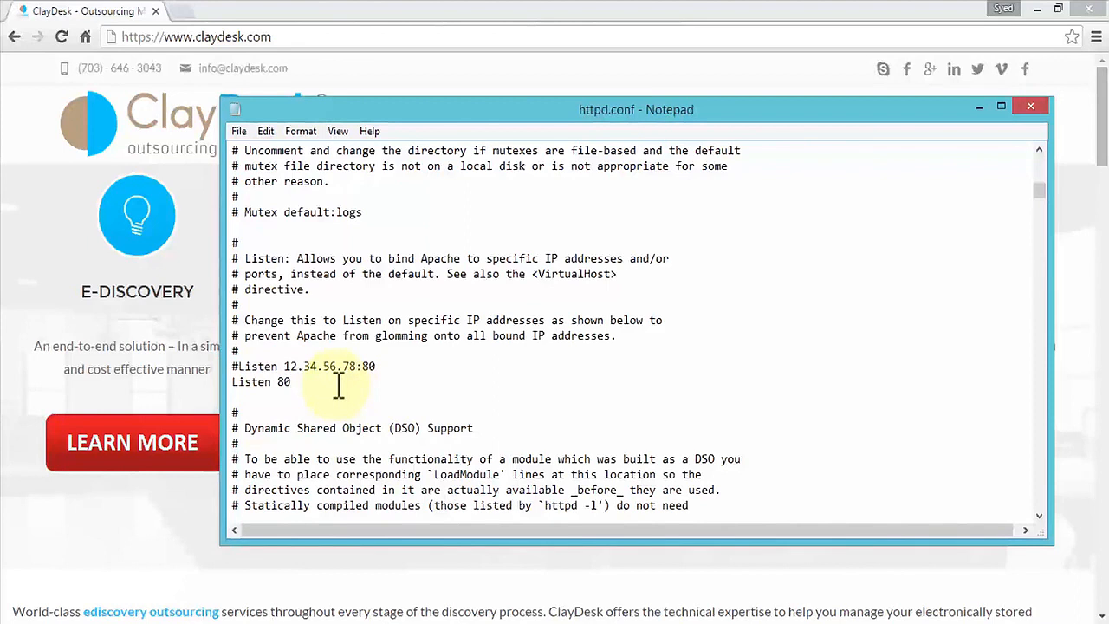
text(15)
drag(337, 384, 227, 387)
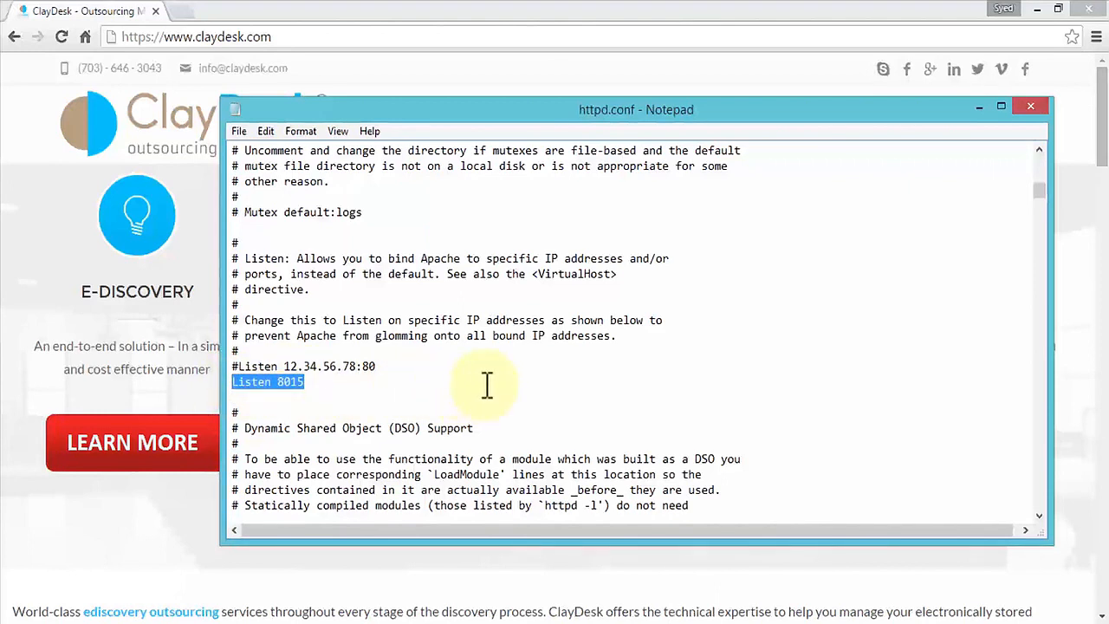
click(337, 386)
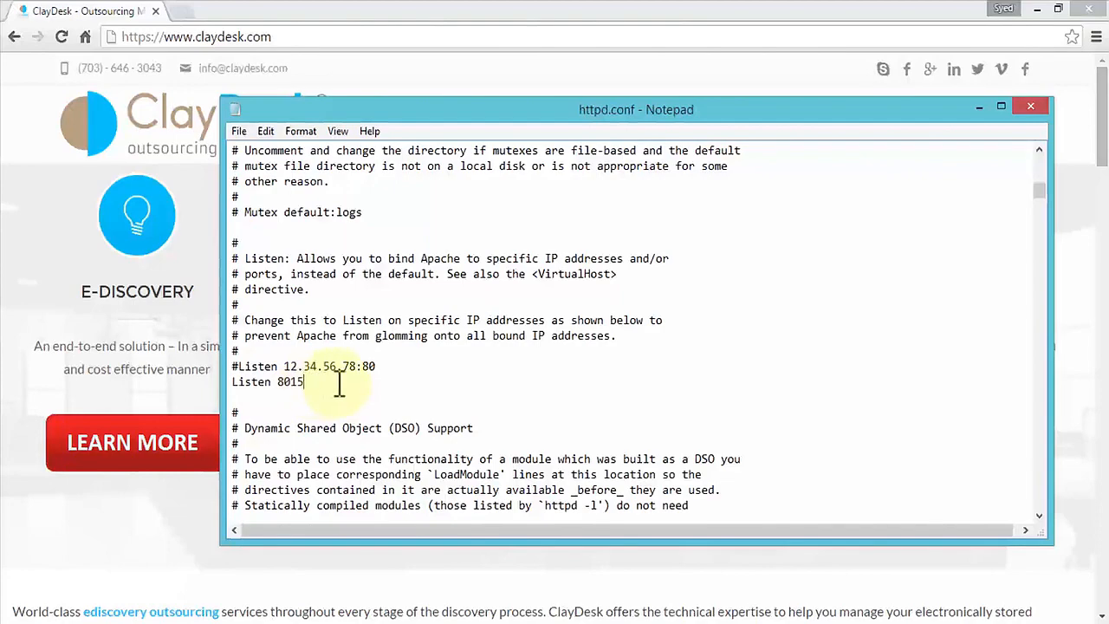
- Set the ServerName line to localhost:805, then close httpd.conf and save the changes
scroll(485, 364, down, 6)
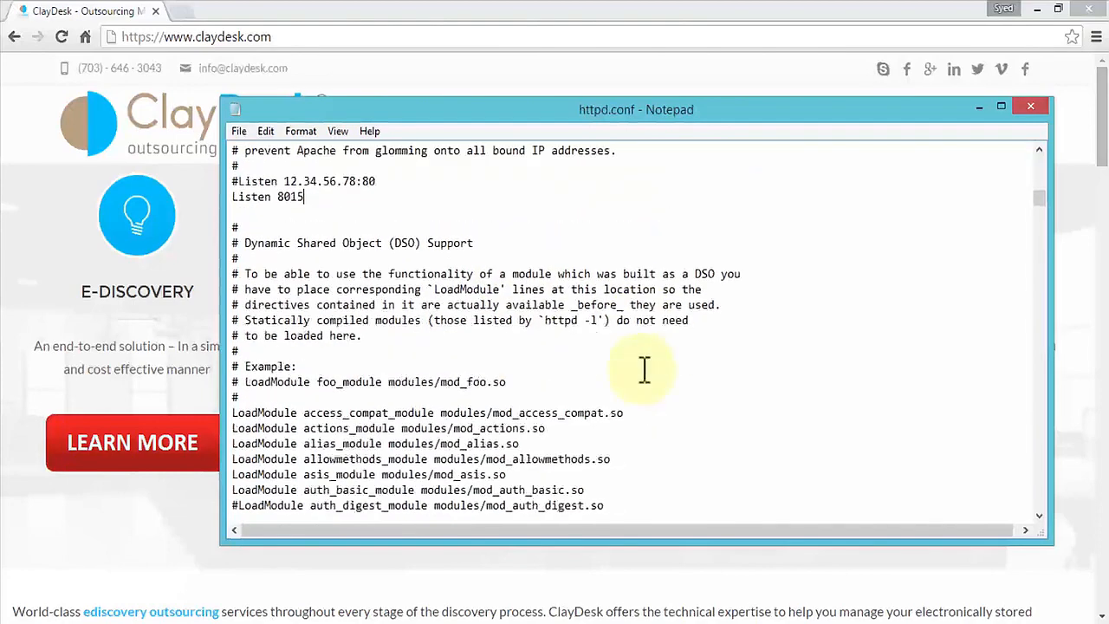
scroll(665, 371, down, 7)
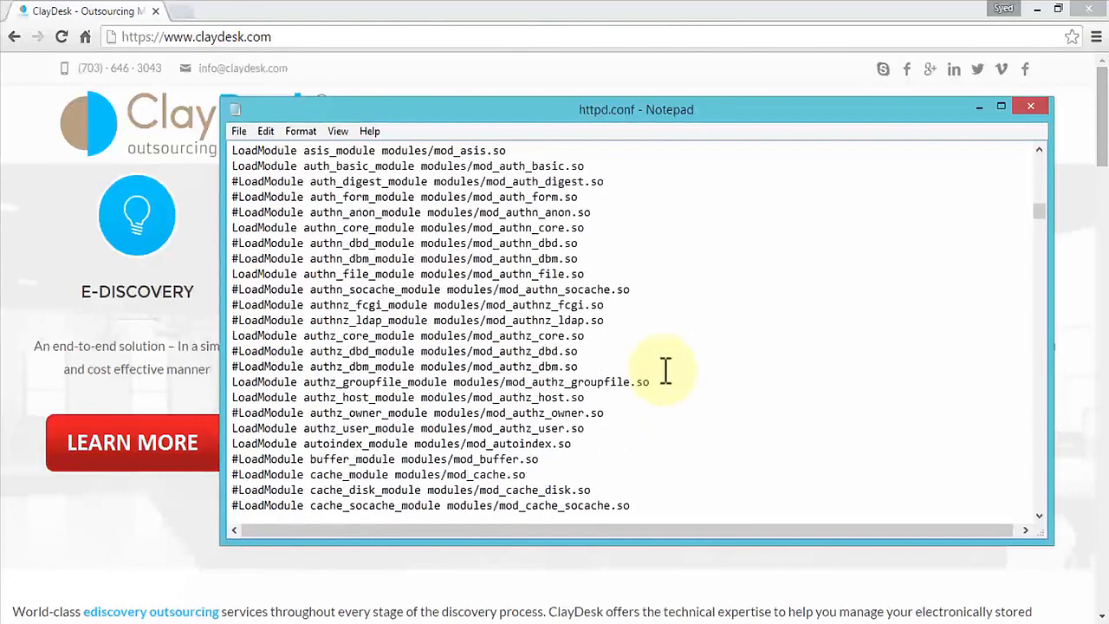
scroll(665, 370, down, 11)
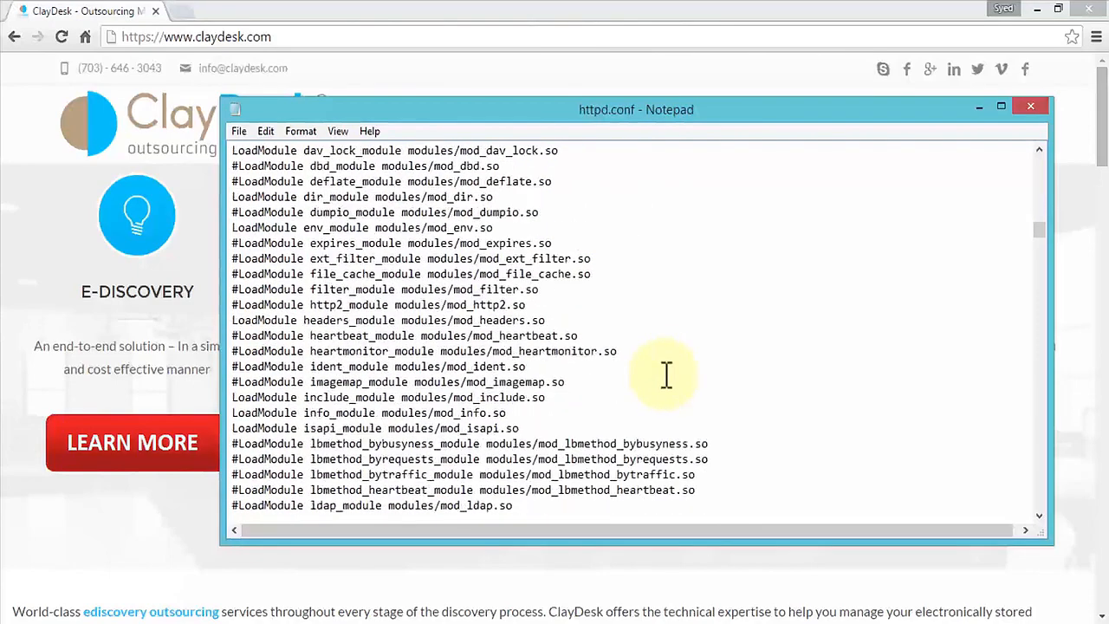
scroll(665, 375, down, 8)
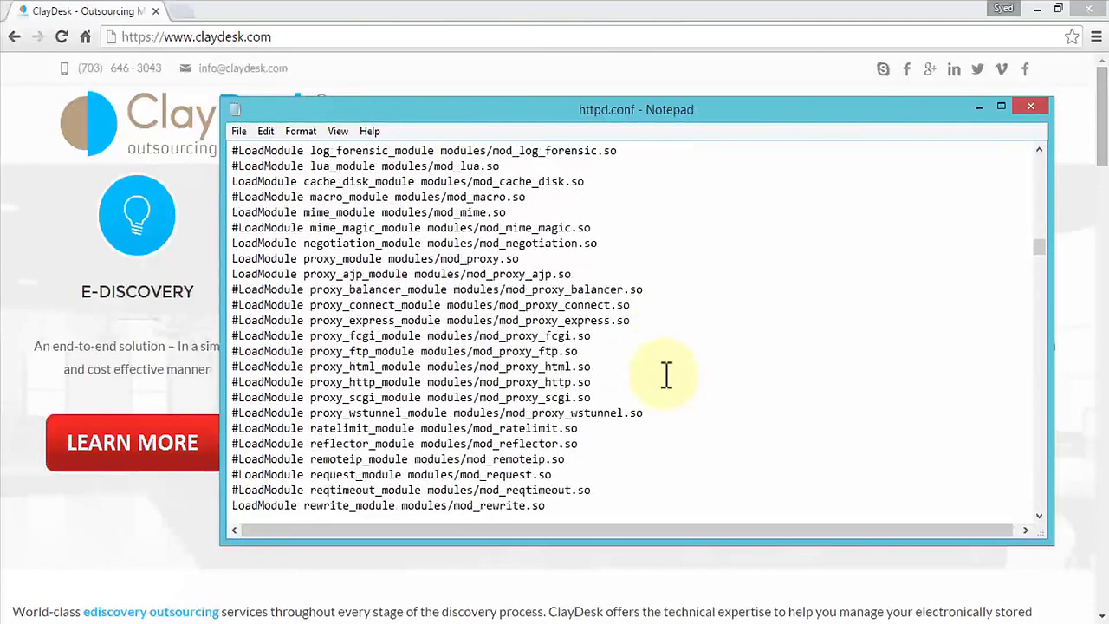
scroll(665, 375, down, 12)
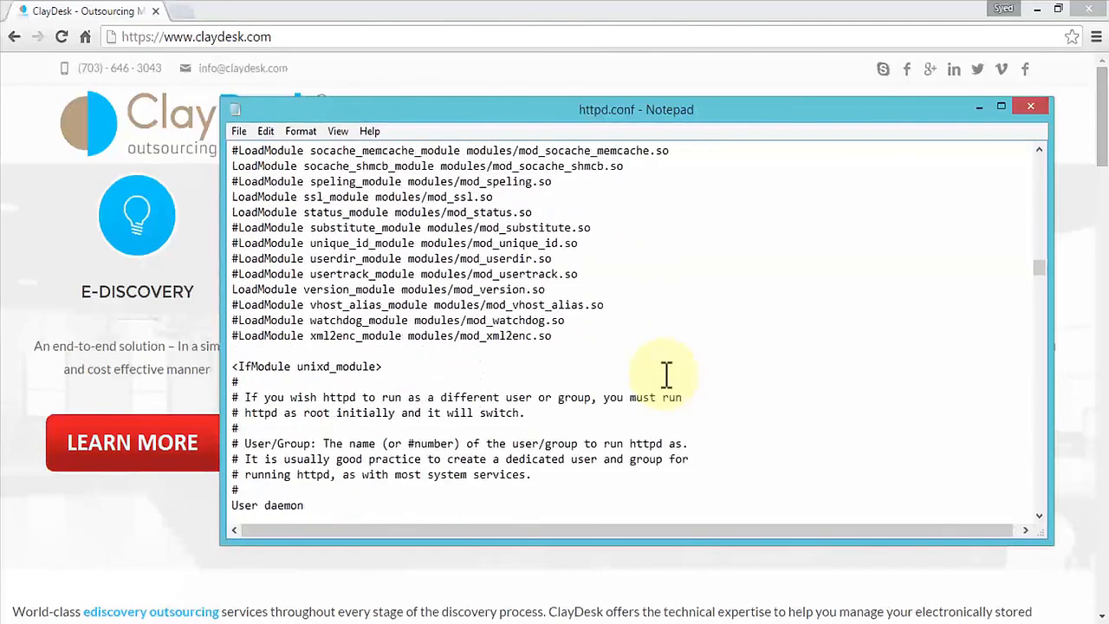
scroll(665, 374, down, 8)
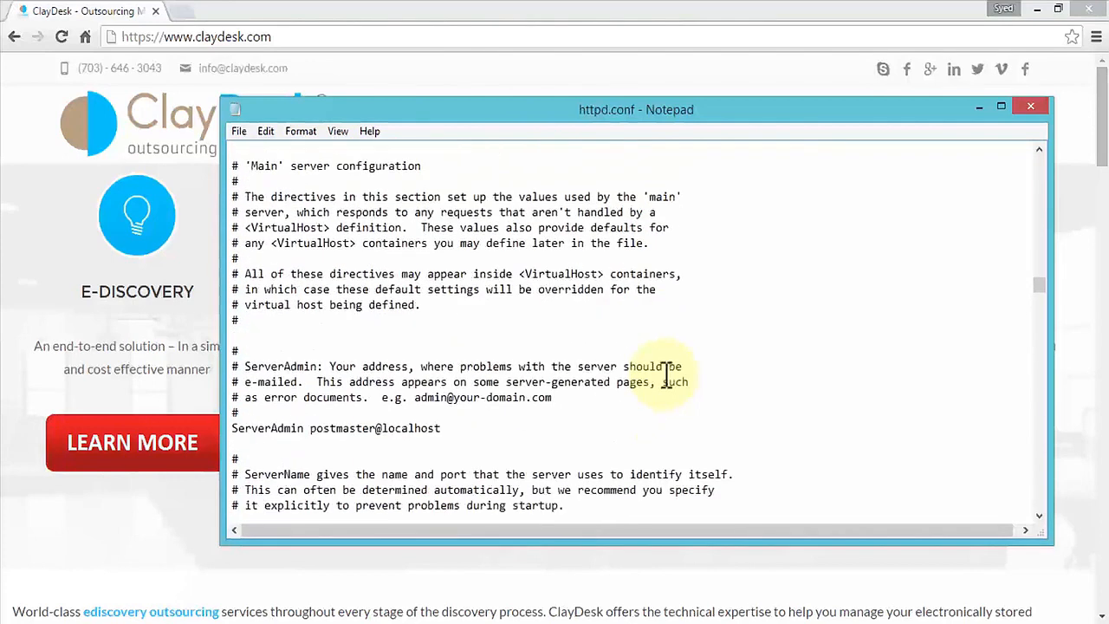
scroll(666, 374, down, 3)
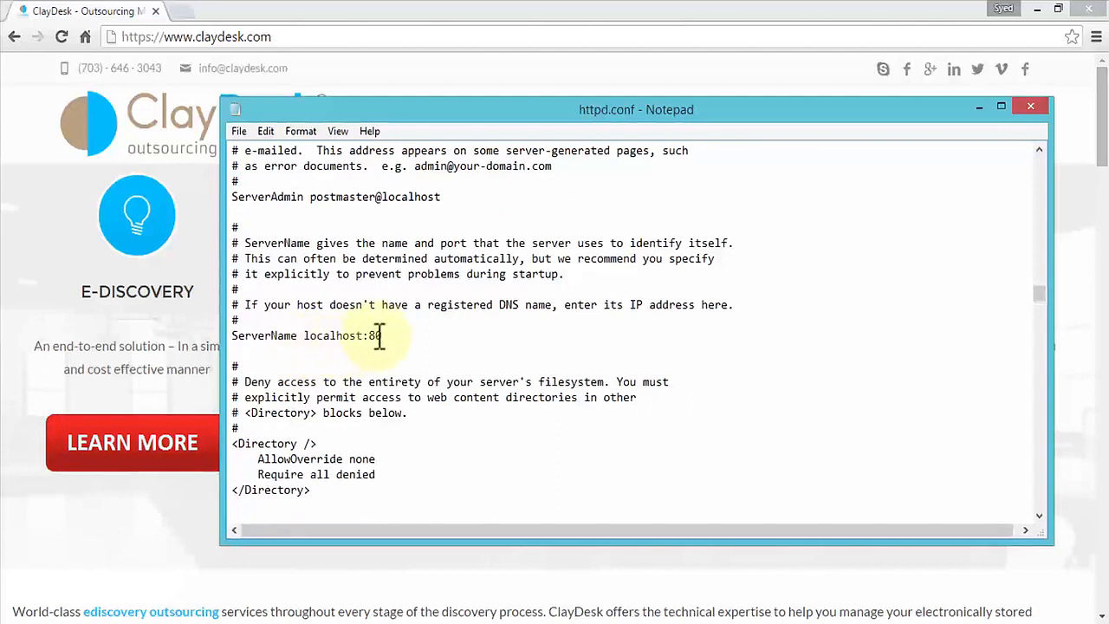
drag(385, 335, 230, 335)
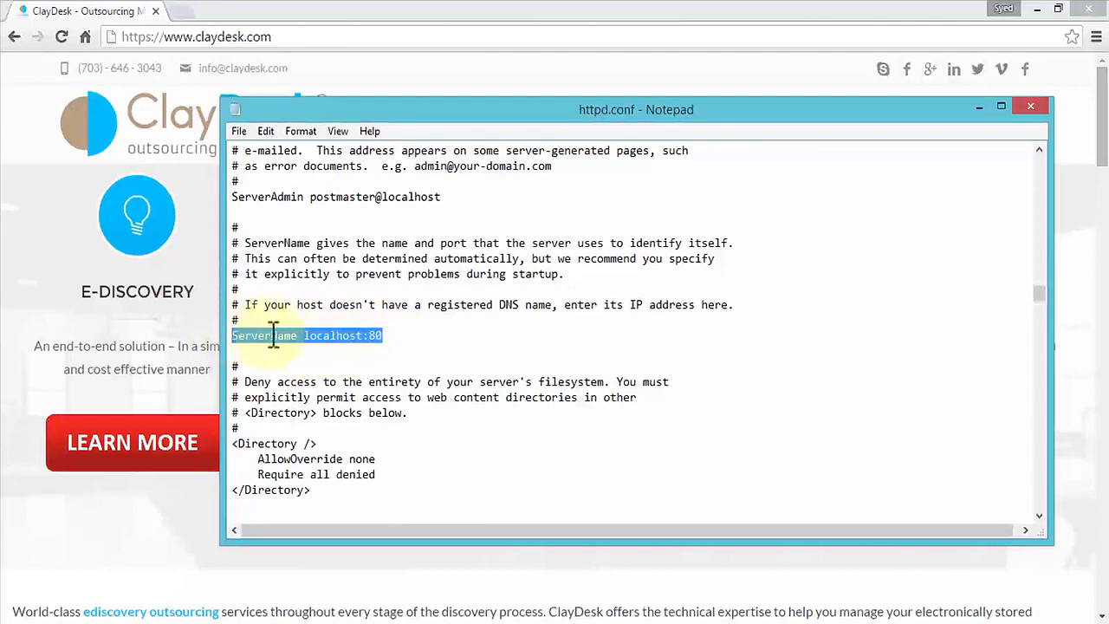
click(409, 336)
text(5)
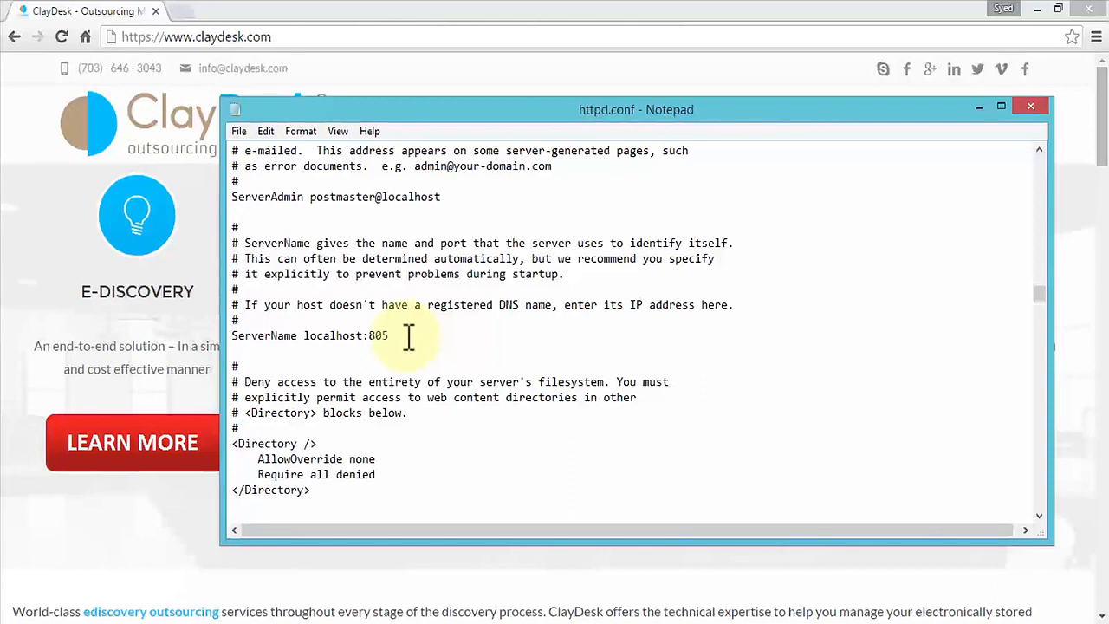
click(1028, 108)
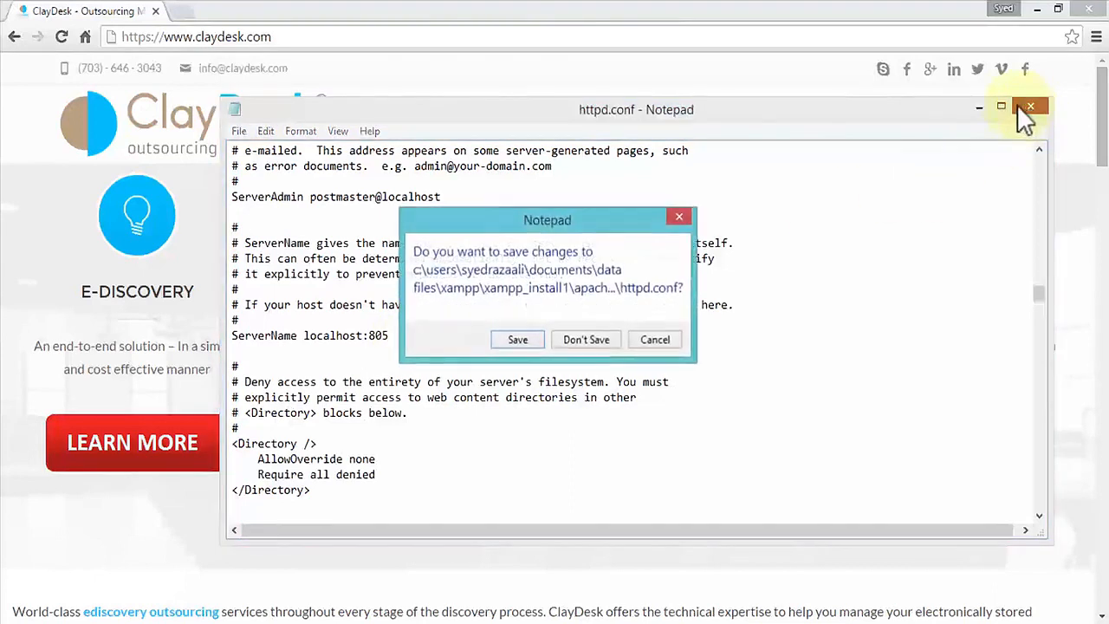
click(517, 340)
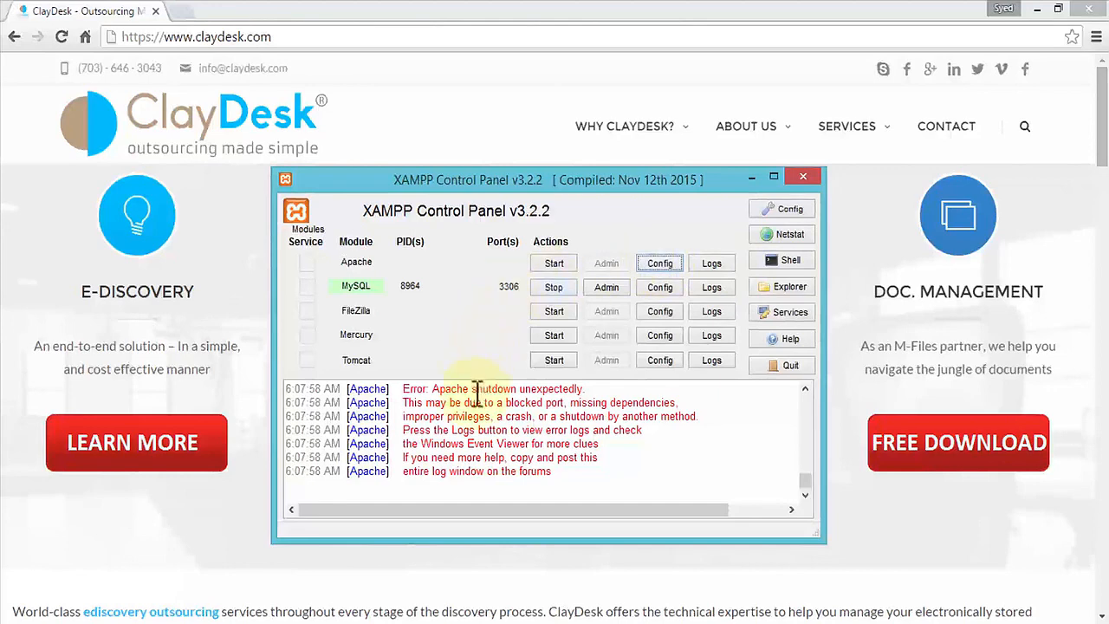
click(514, 623)
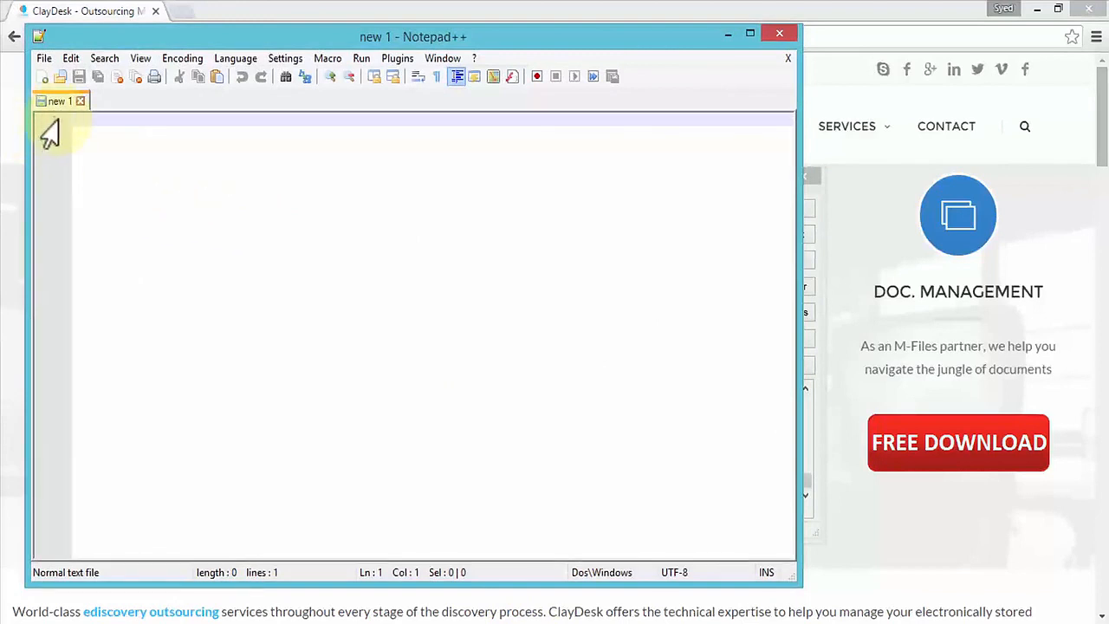
click(44, 58)
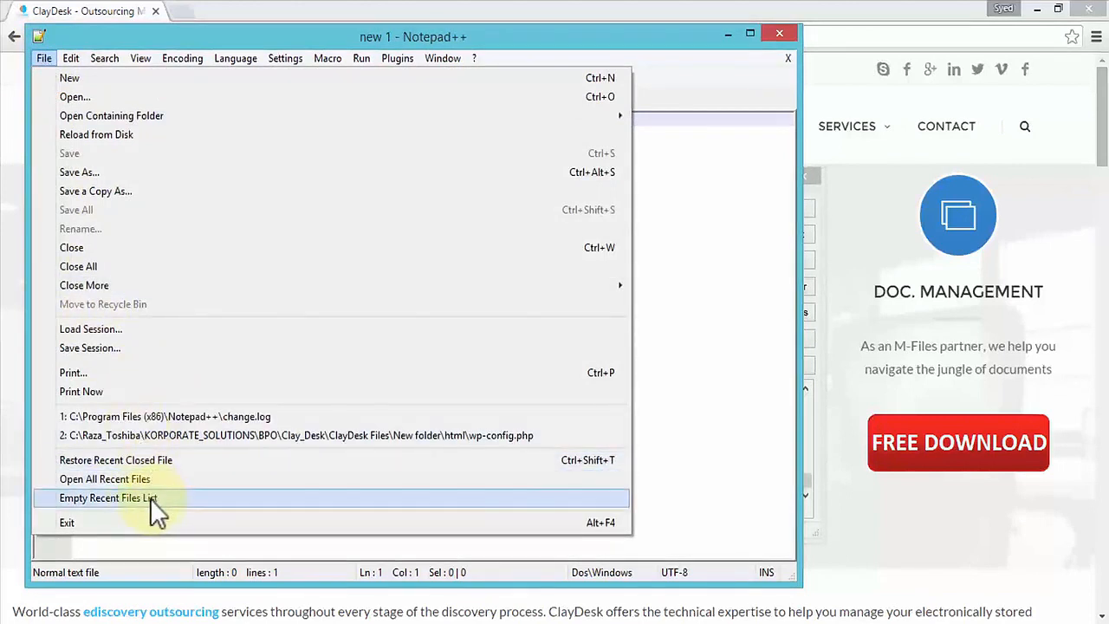
click(156, 416)
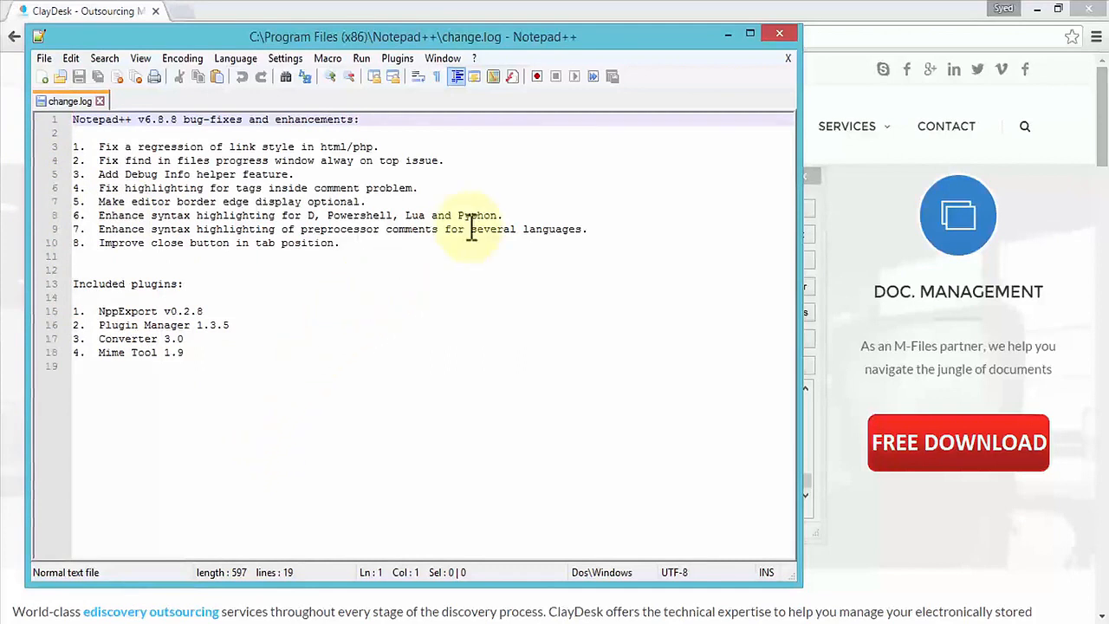
click(781, 33)
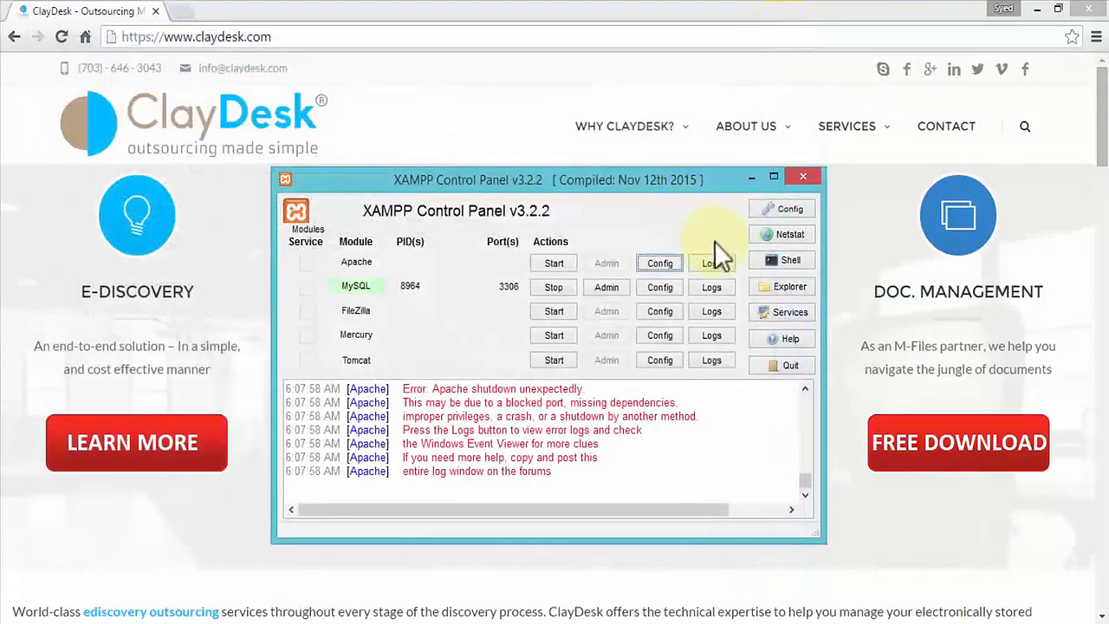
- Open Apache's httpd-ssl.conf from the module's config options and change its Listen port to 10443
click(660, 262)
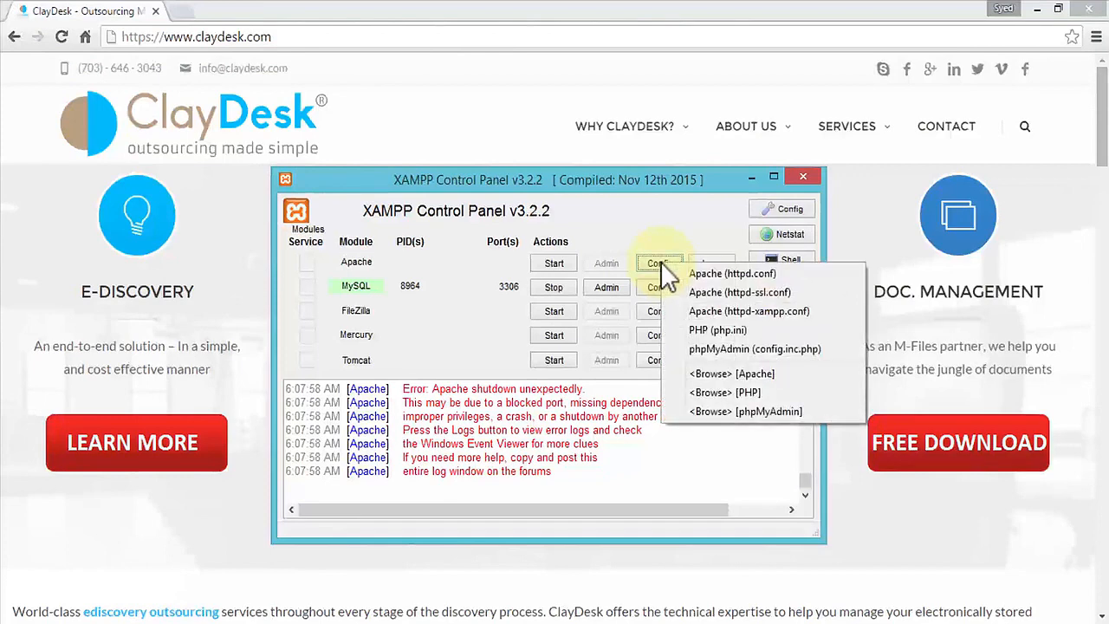
click(812, 291)
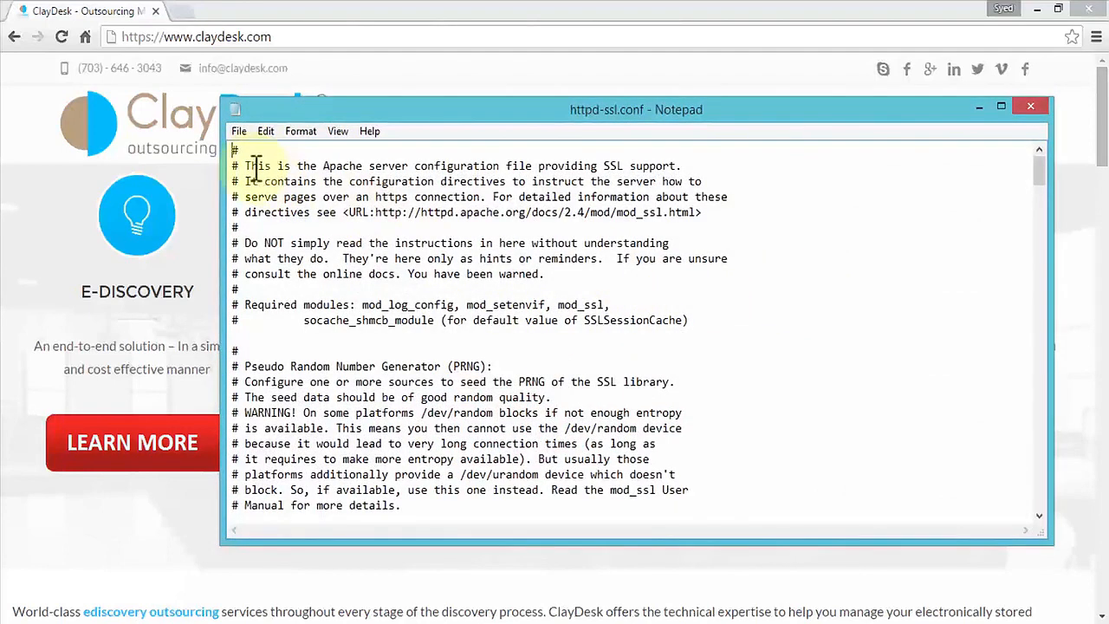
drag(256, 164, 678, 166)
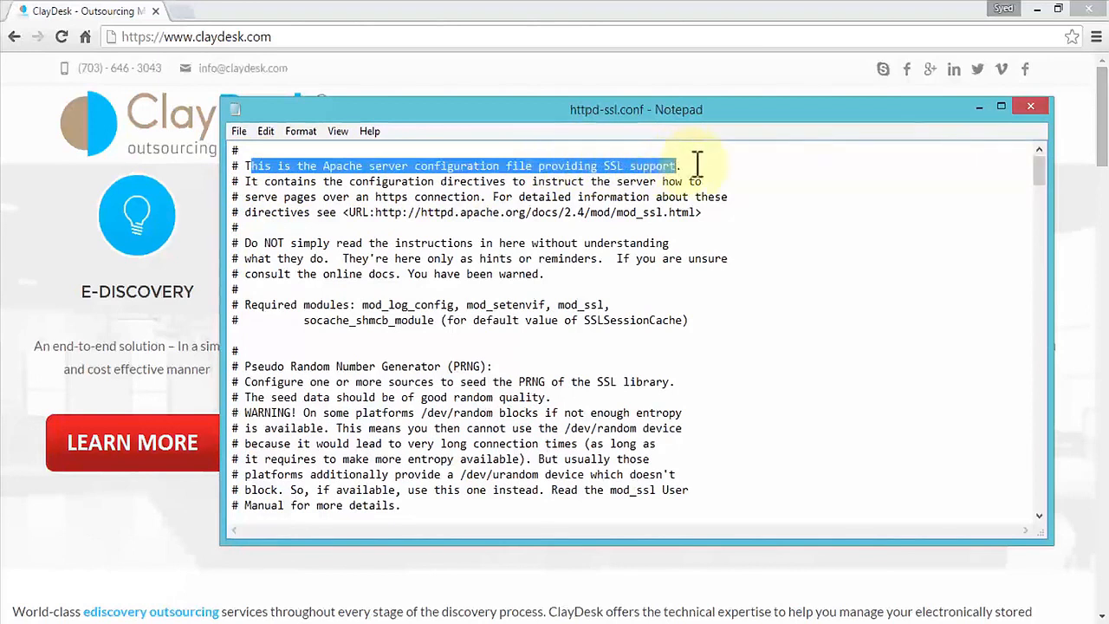
click(758, 167)
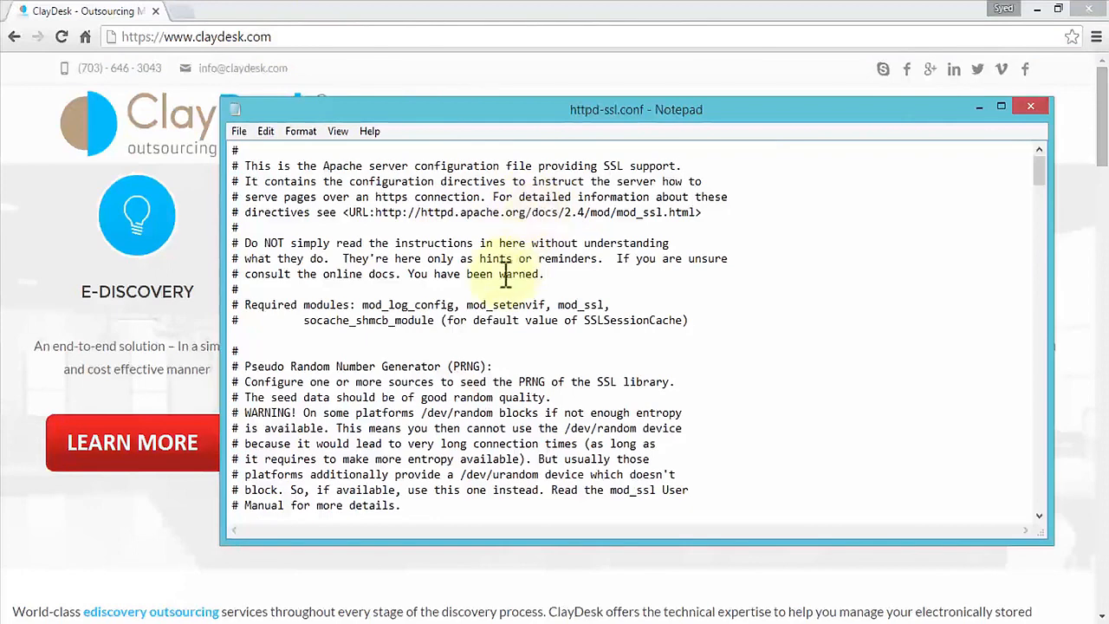
scroll(502, 277, down, 4)
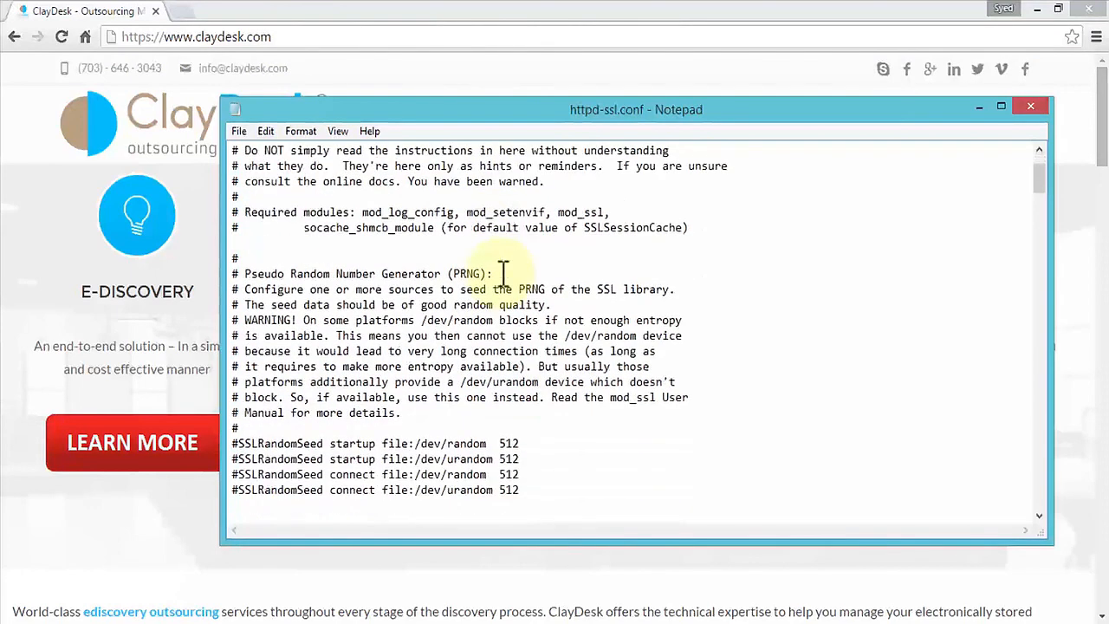
scroll(503, 273, down, 3)
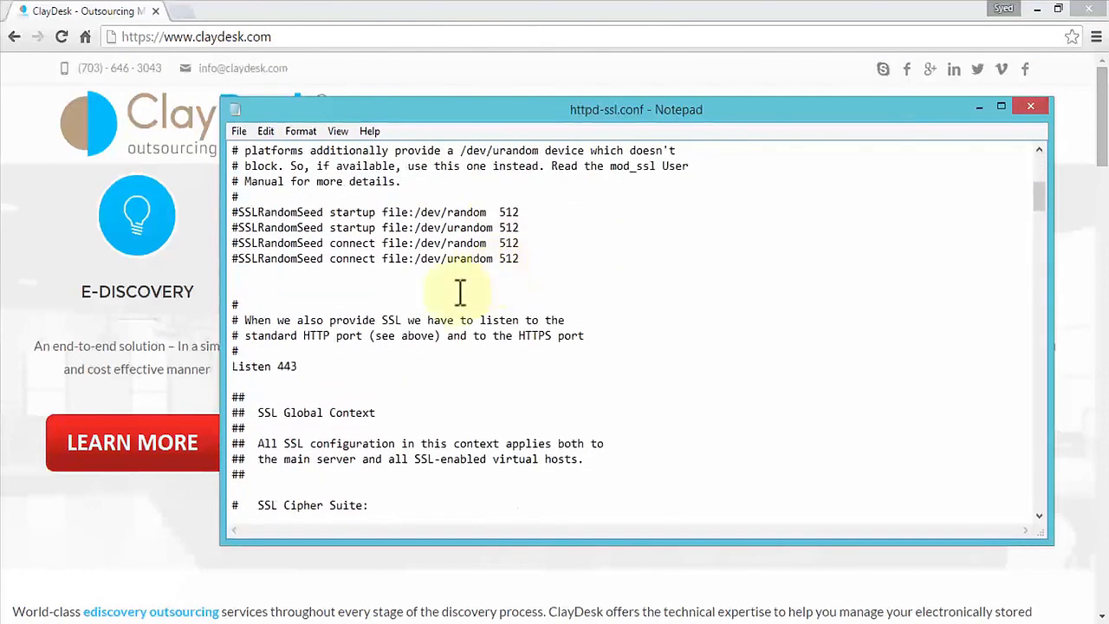
drag(297, 366, 235, 366)
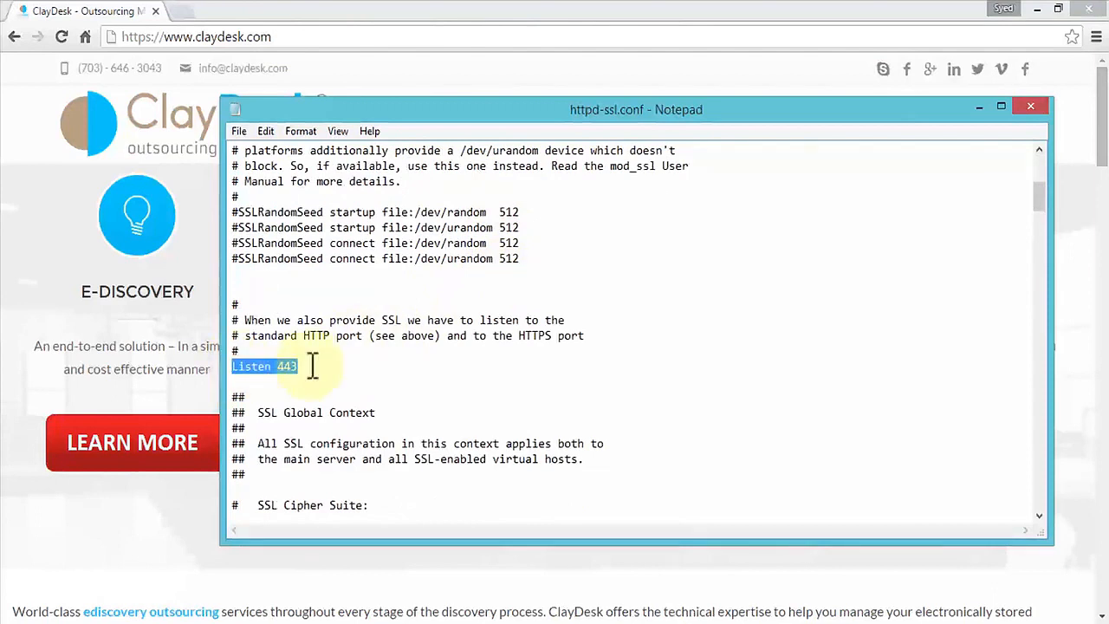
click(312, 366)
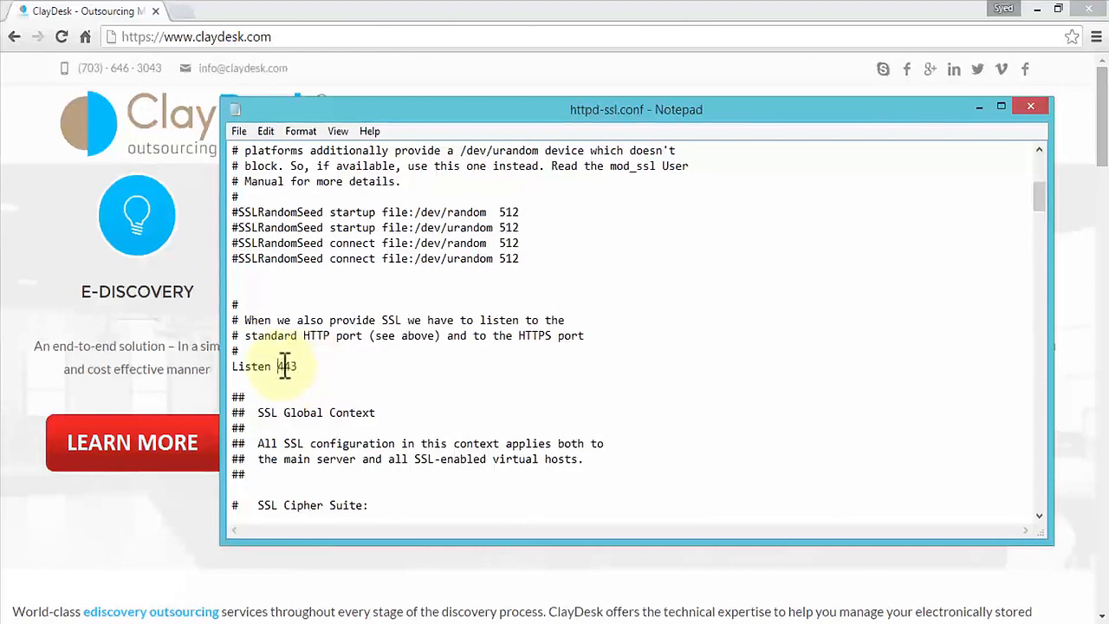
text(10)
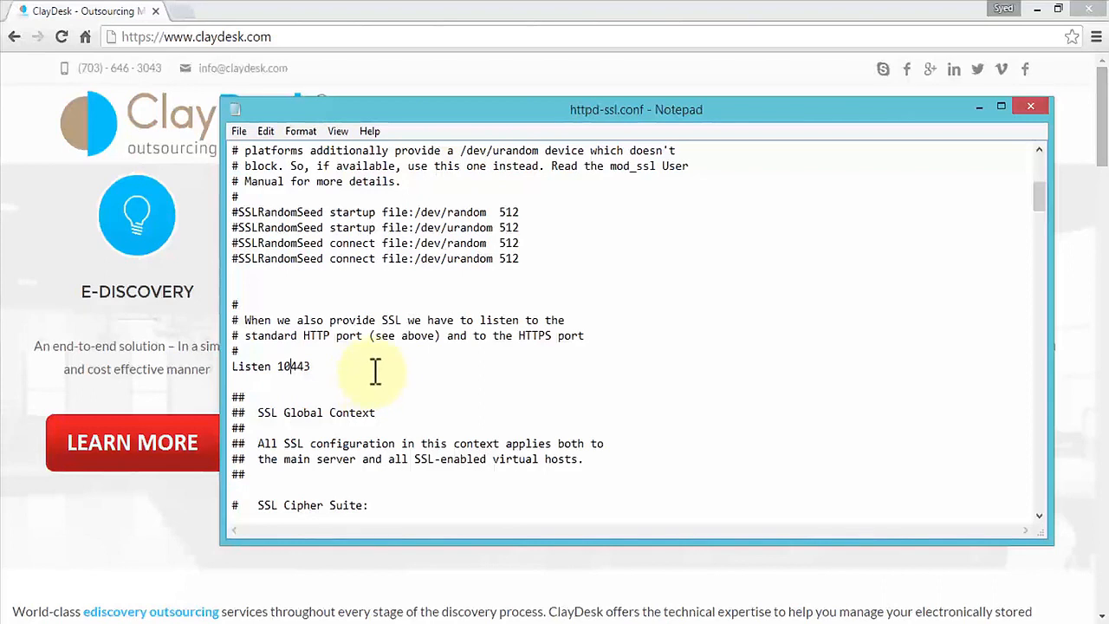
drag(314, 367, 231, 367)
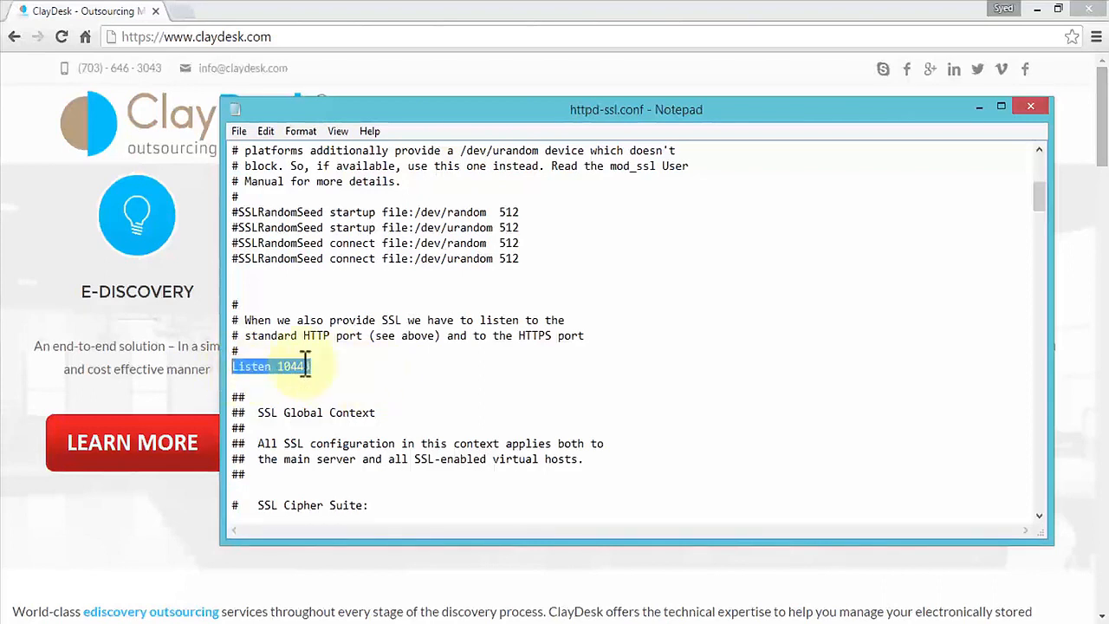
- Change the SSL VirtualHost _default_ port to 10443, then close httpd-ssl.conf and save the changes
click(507, 366)
scroll(507, 367, down, 9)
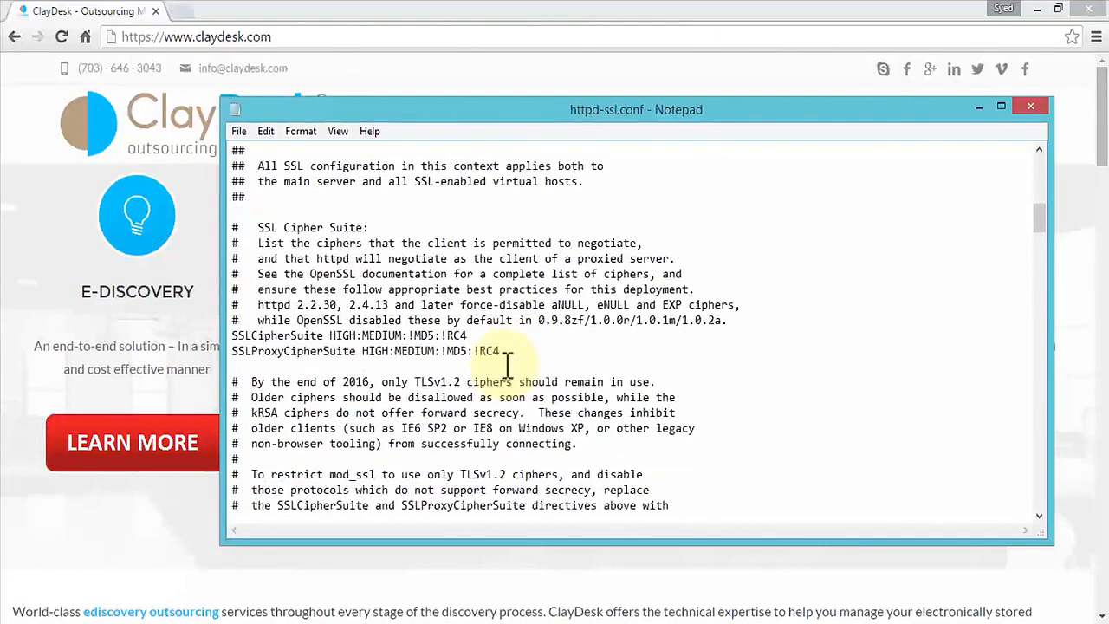
scroll(506, 365, down, 15)
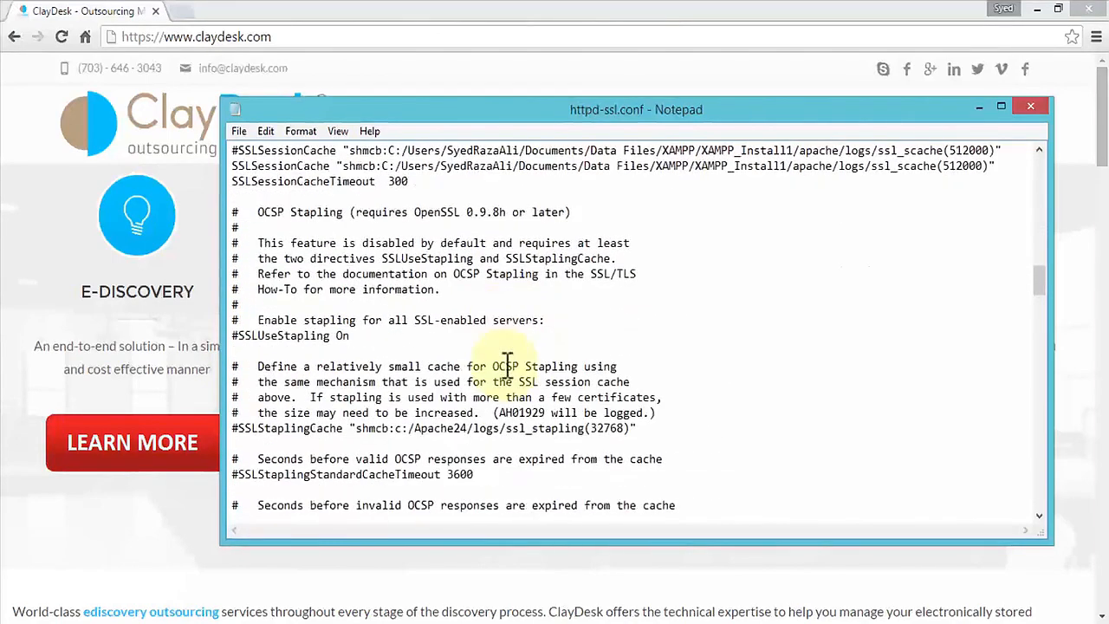
scroll(506, 365, down, 6)
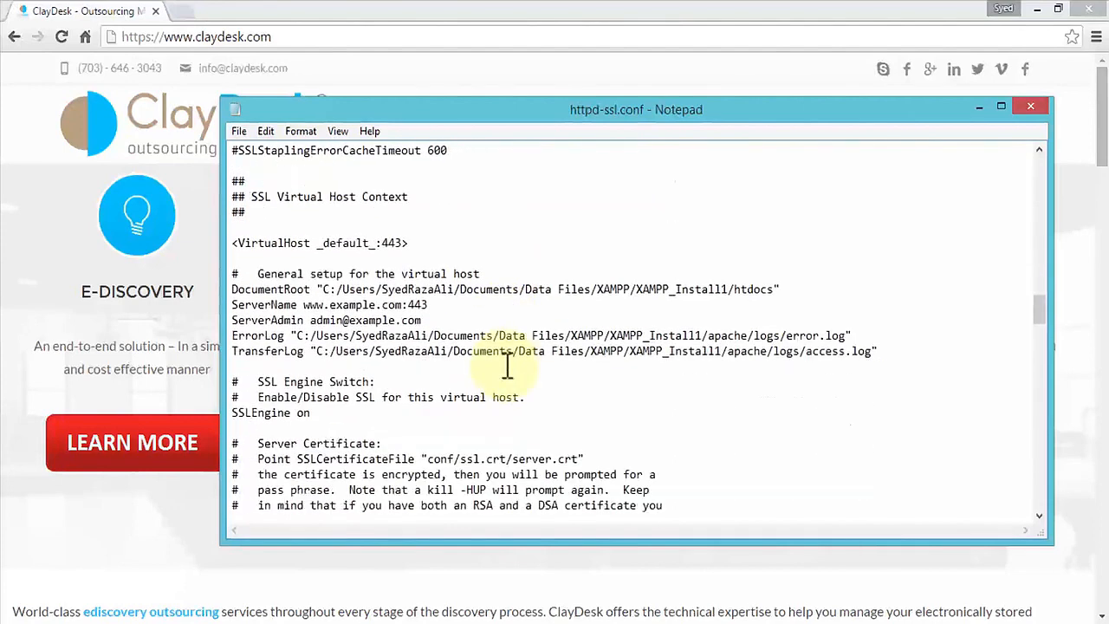
click(385, 243)
text(10)
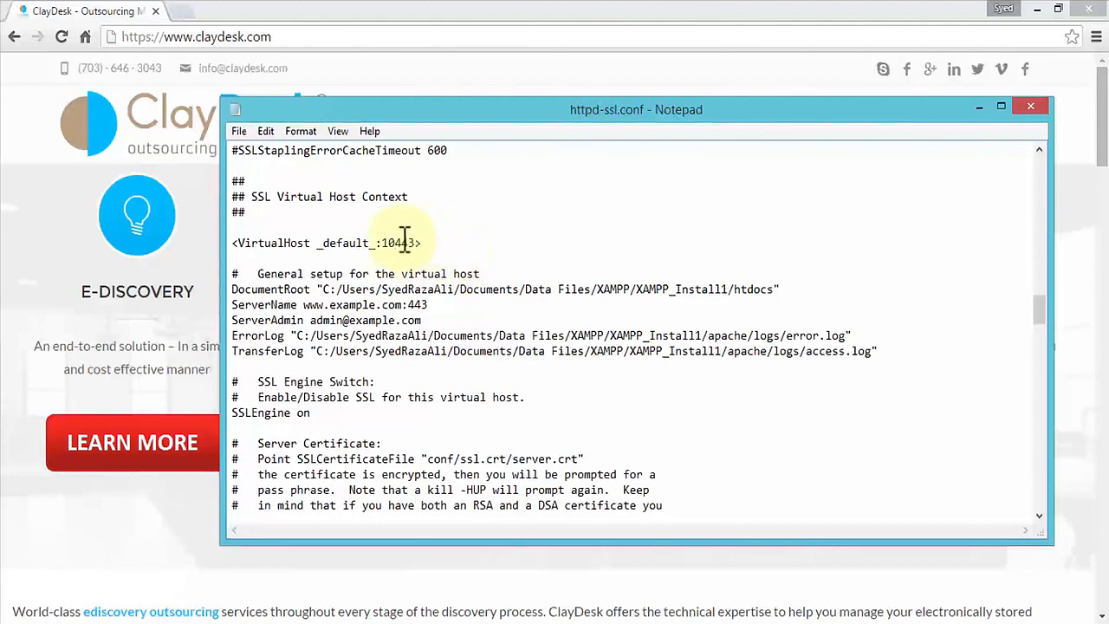
drag(383, 243, 414, 243)
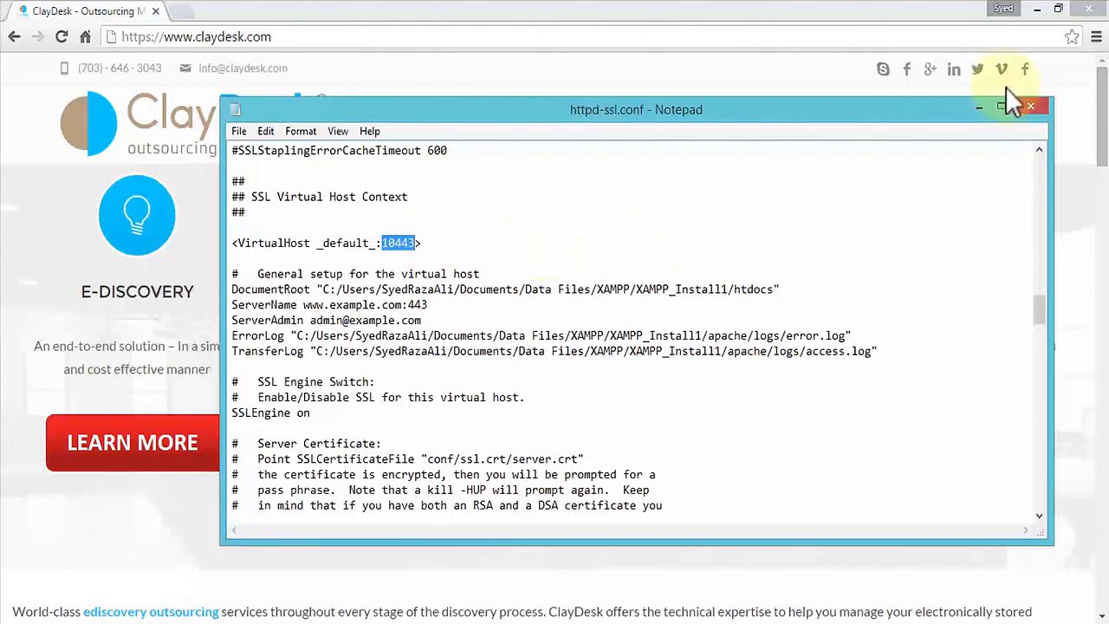
click(1030, 107)
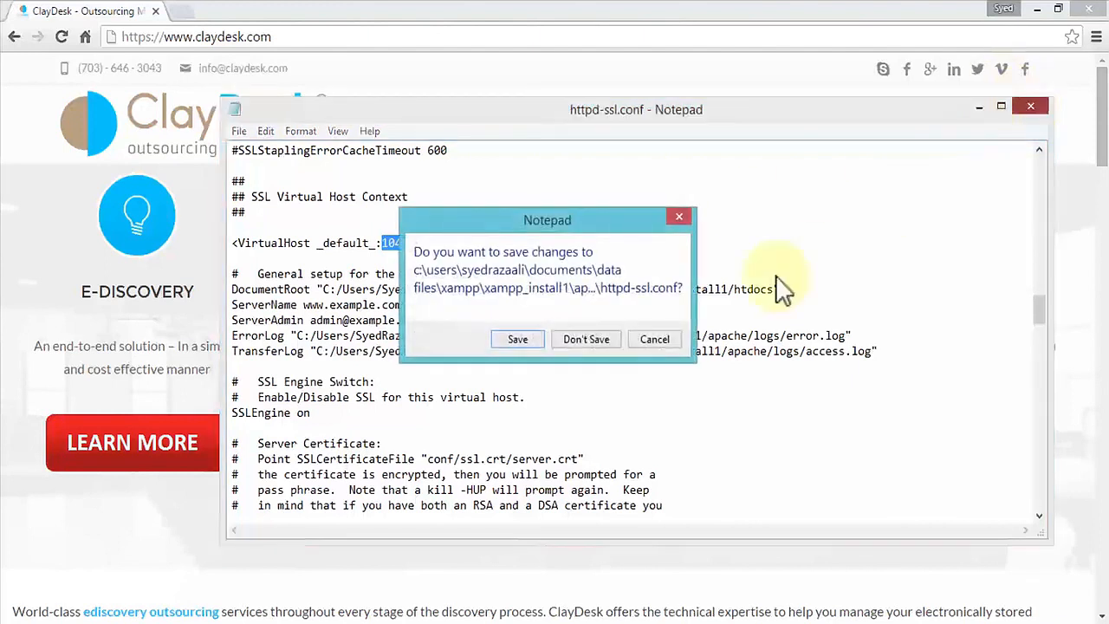
click(517, 339)
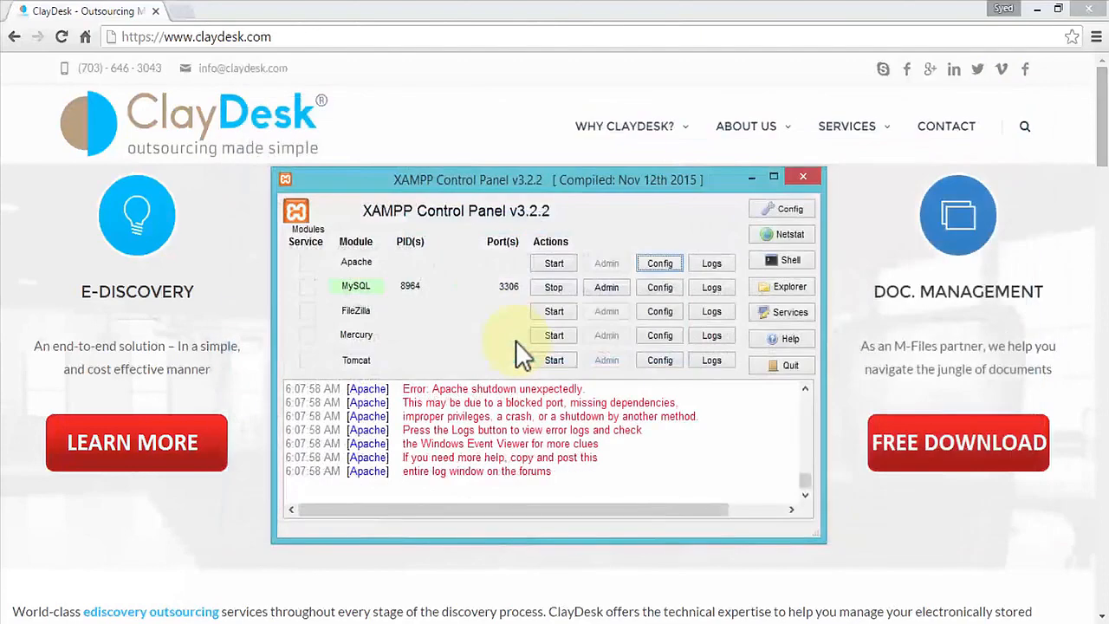
- In the control panel's service and port settings, set Apache's main port to 8015 and SSL port to 10443, and save
click(659, 263)
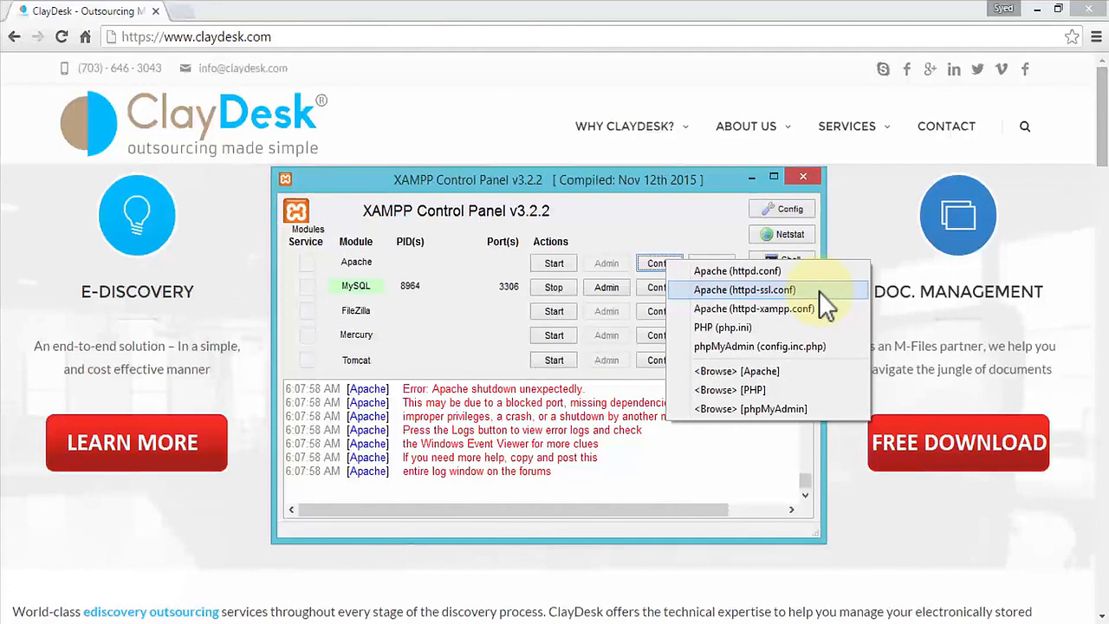
click(664, 222)
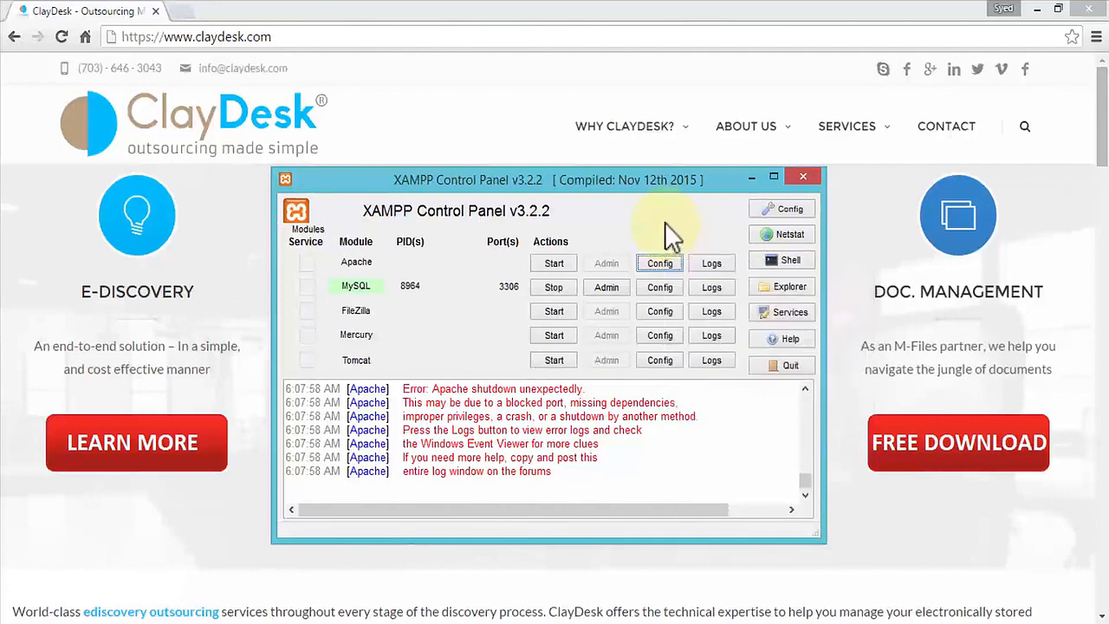
click(800, 207)
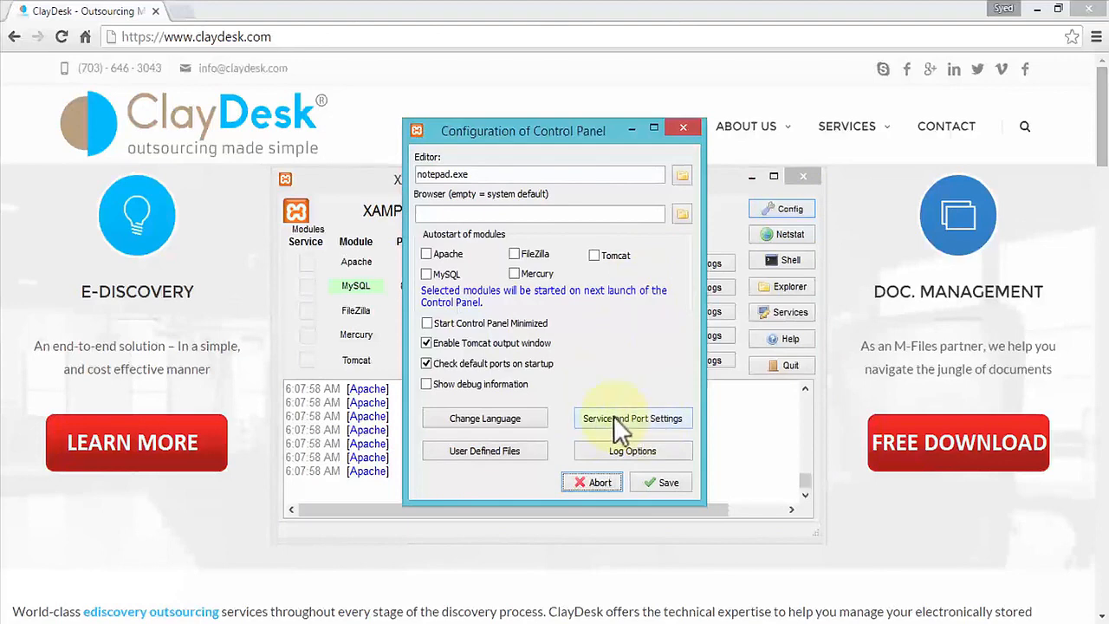
click(680, 418)
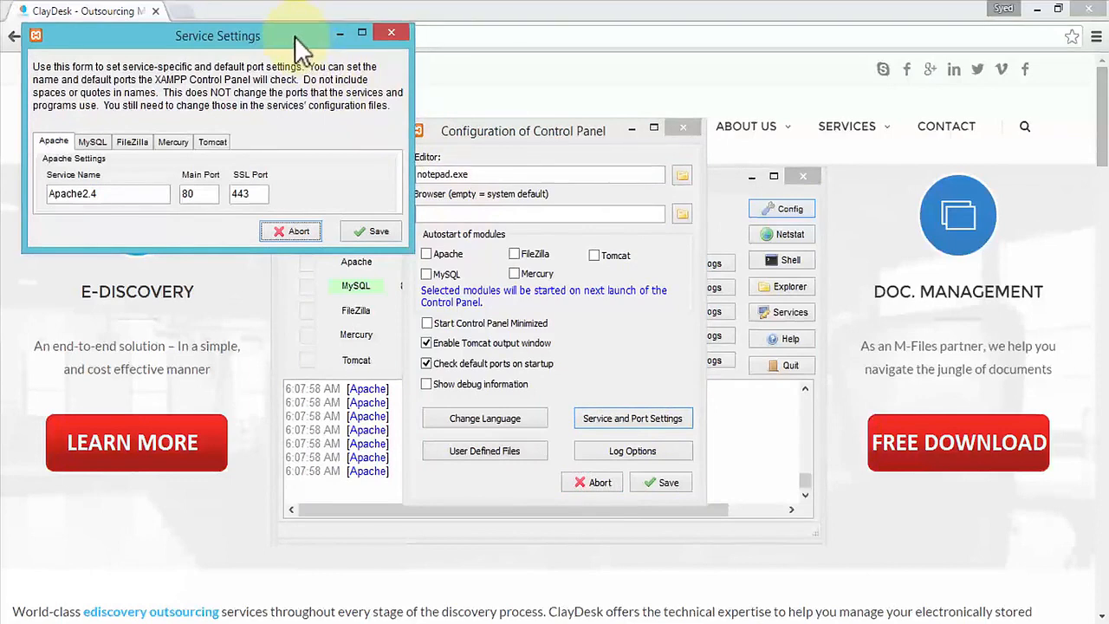
double_click(204, 194)
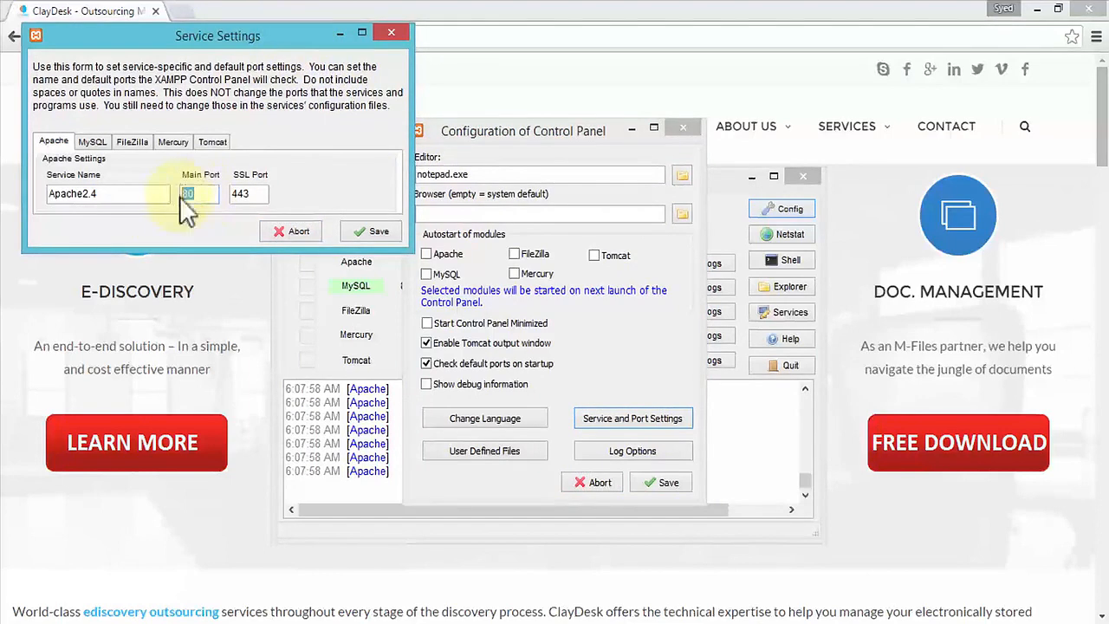
click(203, 194)
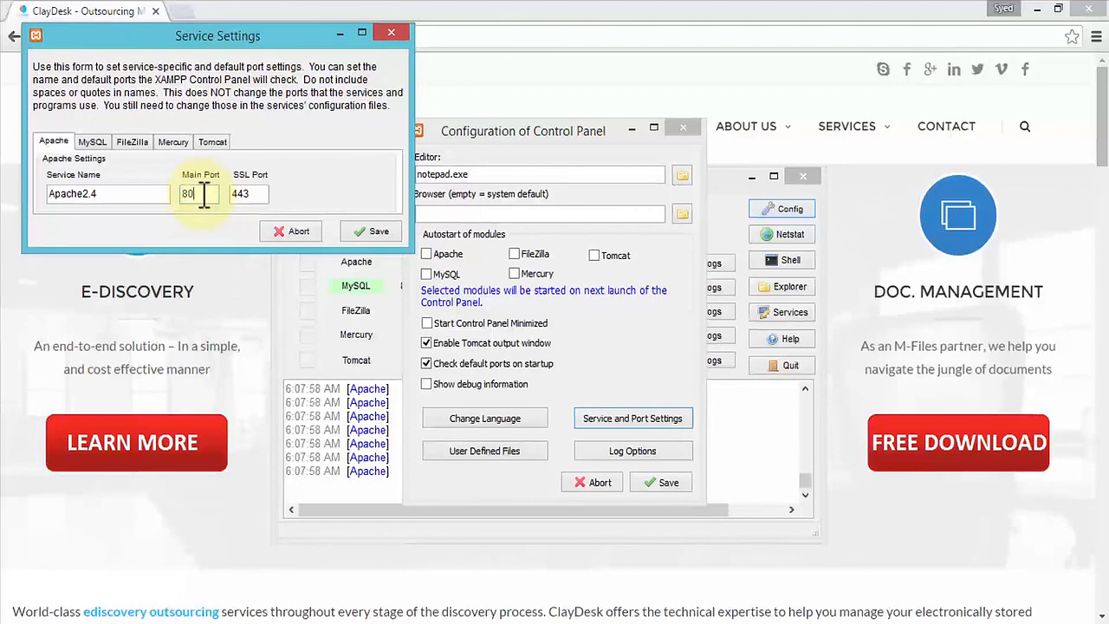
text(15)
click(235, 193)
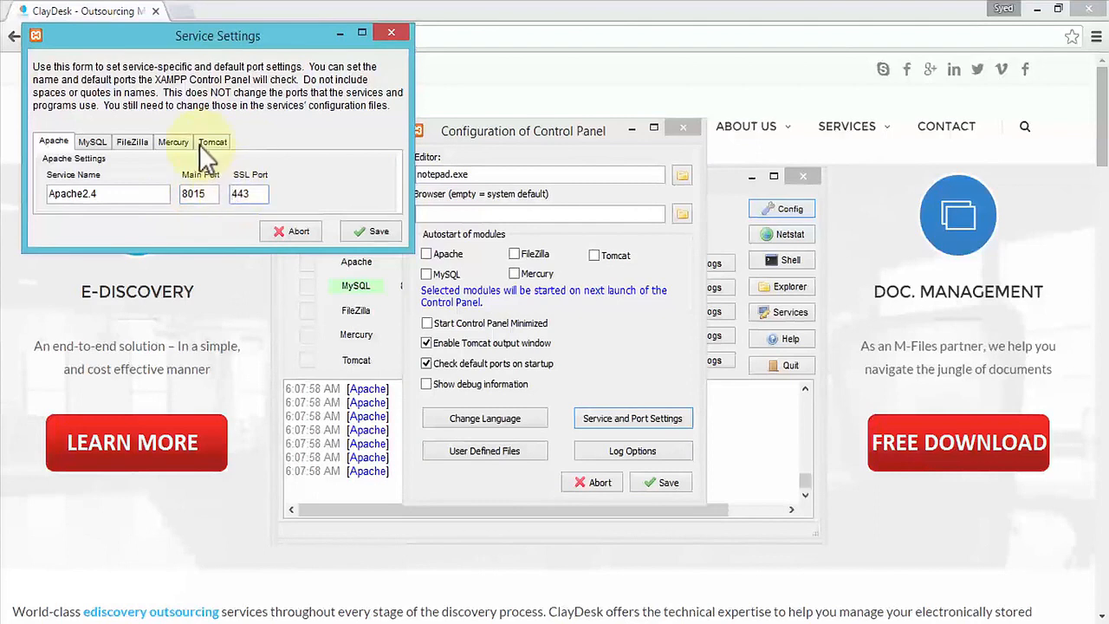
text(10)
click(374, 231)
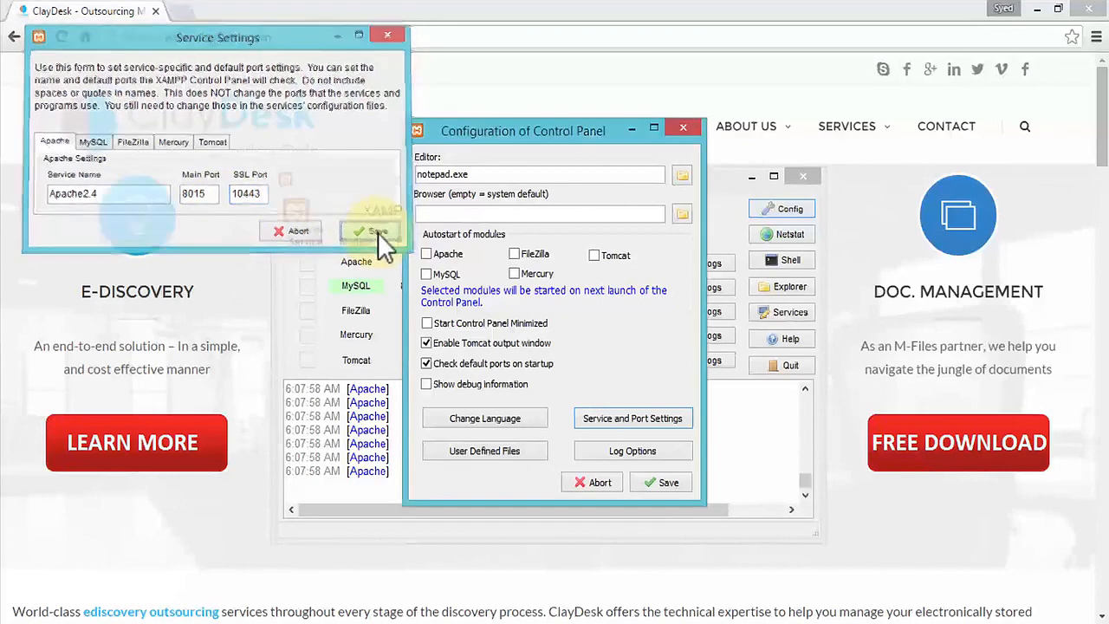
click(666, 481)
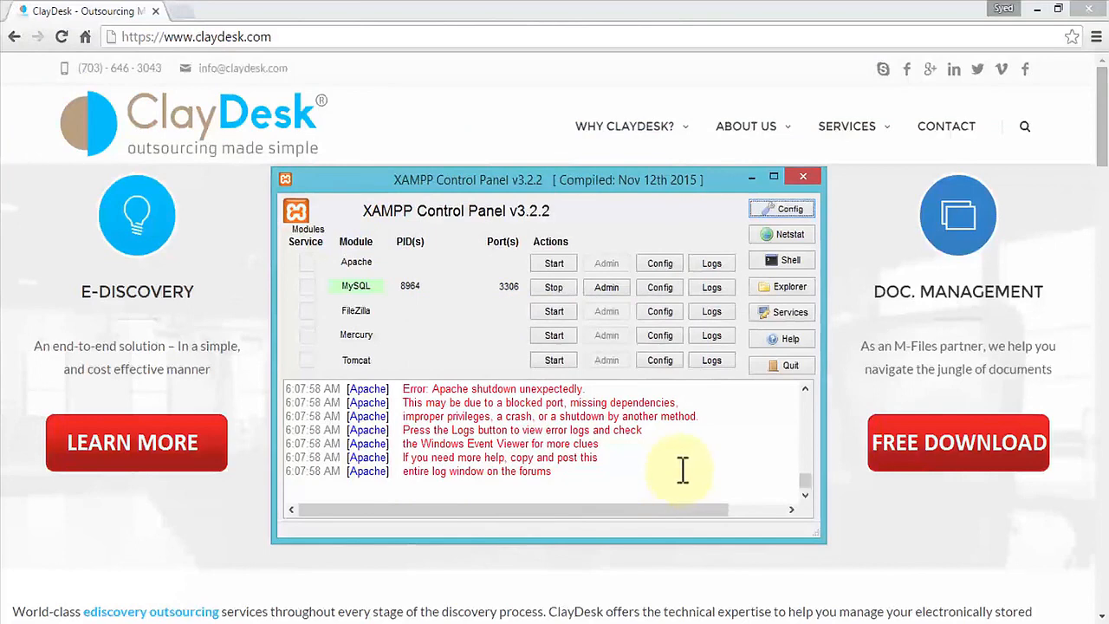
- Start the Apache module from the control panel
click(553, 263)
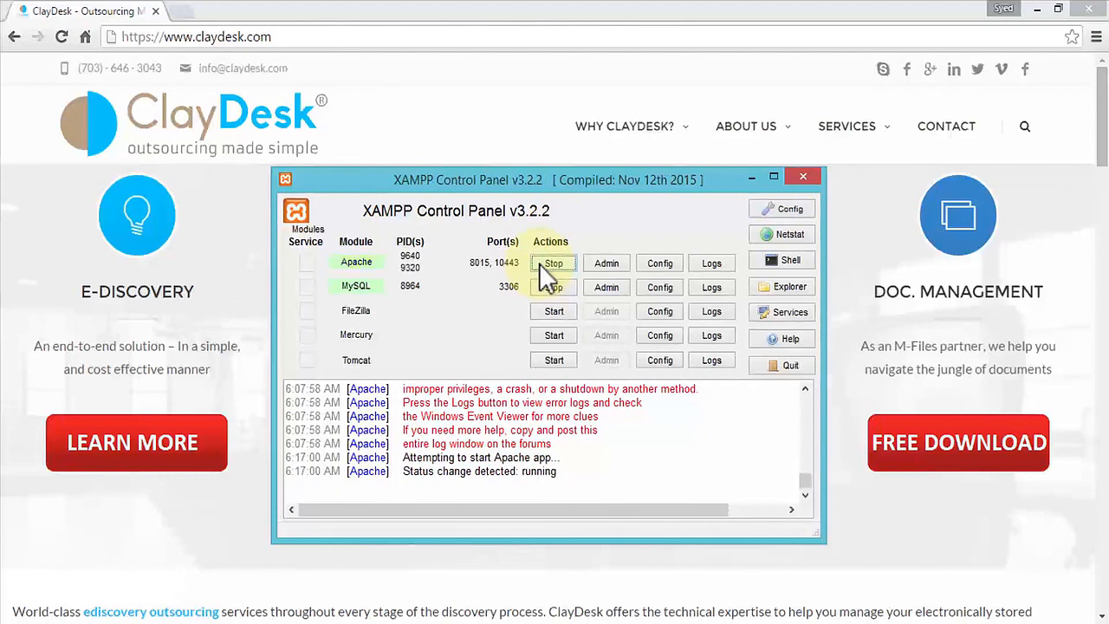
click(539, 264)
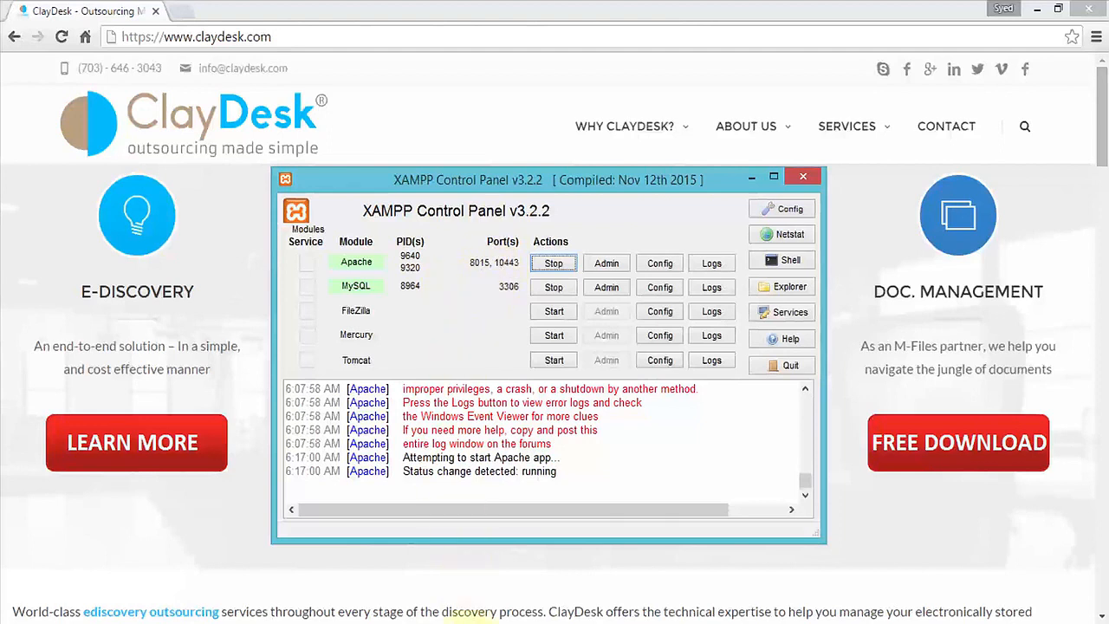
- Switch to Skype and examine its connection options for the port 80 and 443 setting, then cancel
click(472, 623)
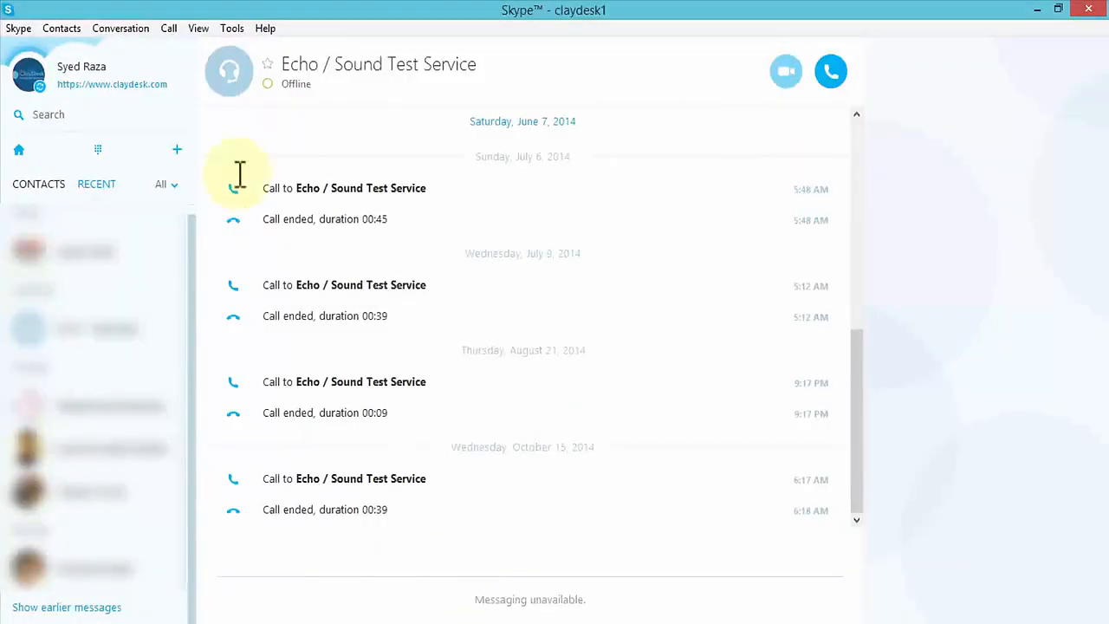
click(236, 35)
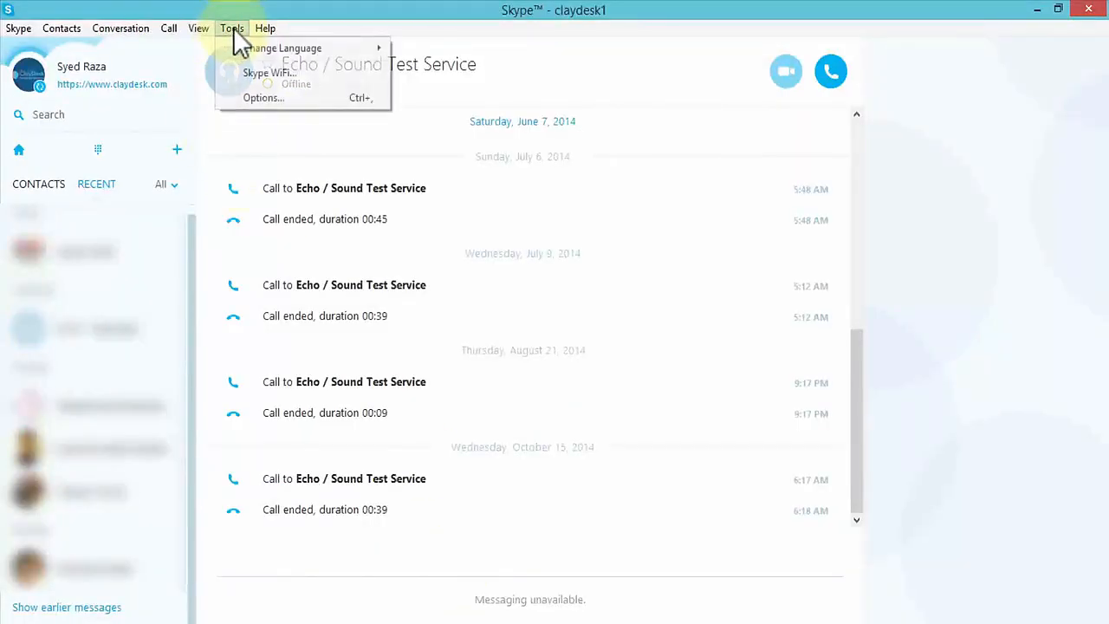
click(264, 100)
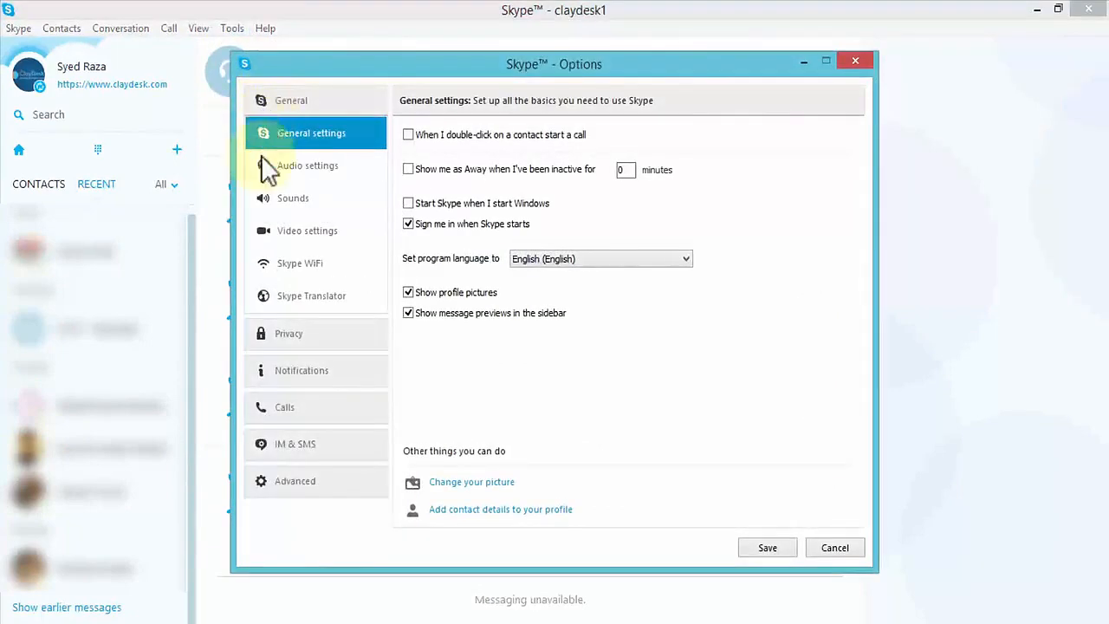
click(306, 483)
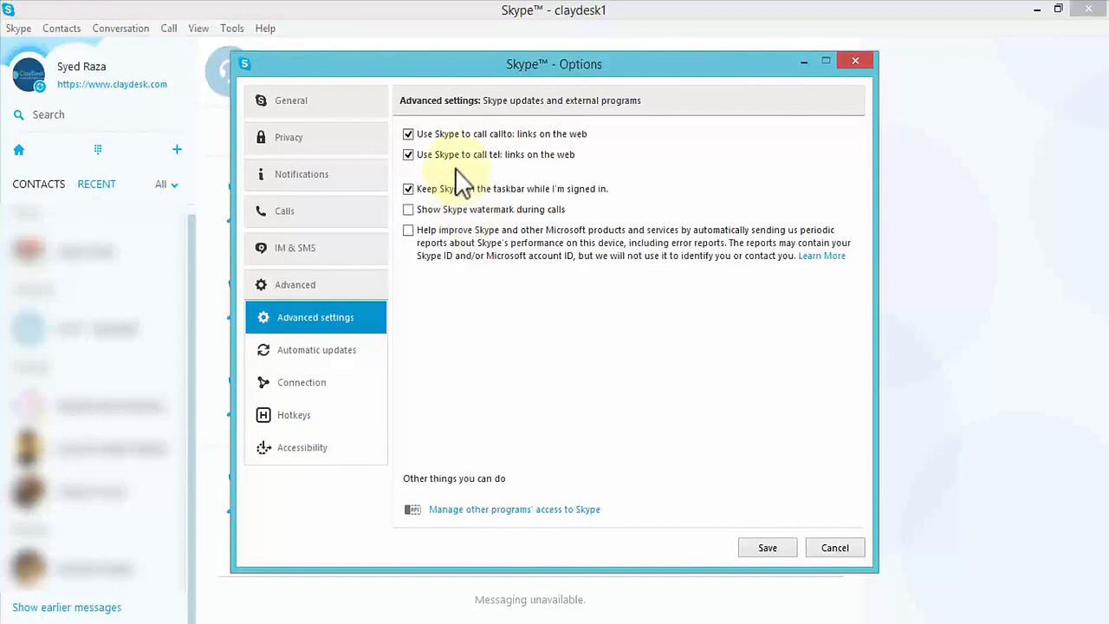
click(300, 390)
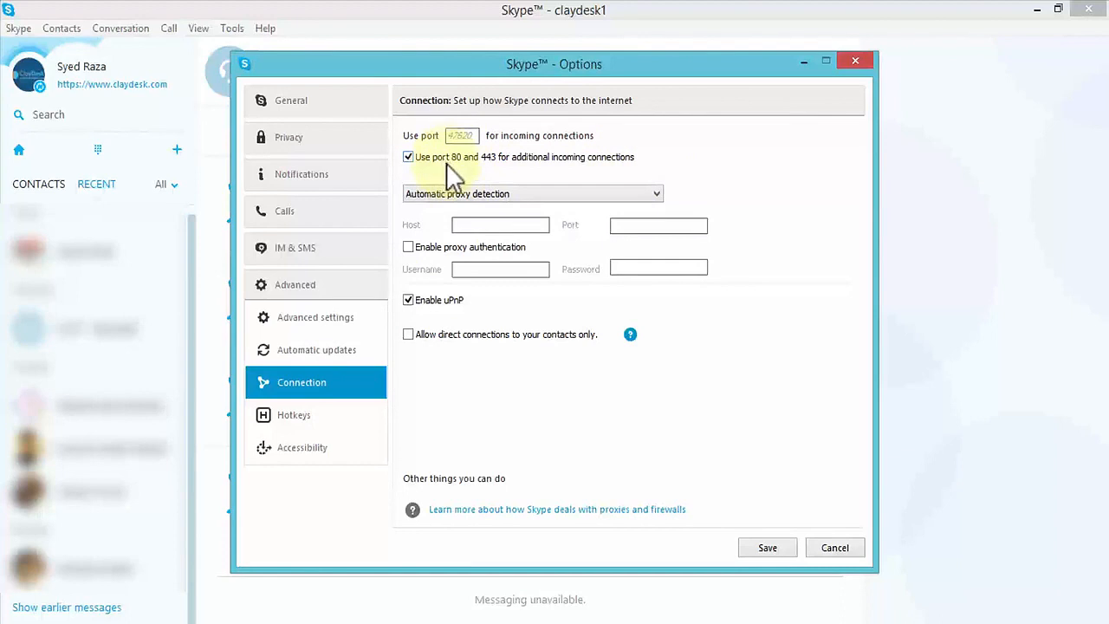
click(828, 547)
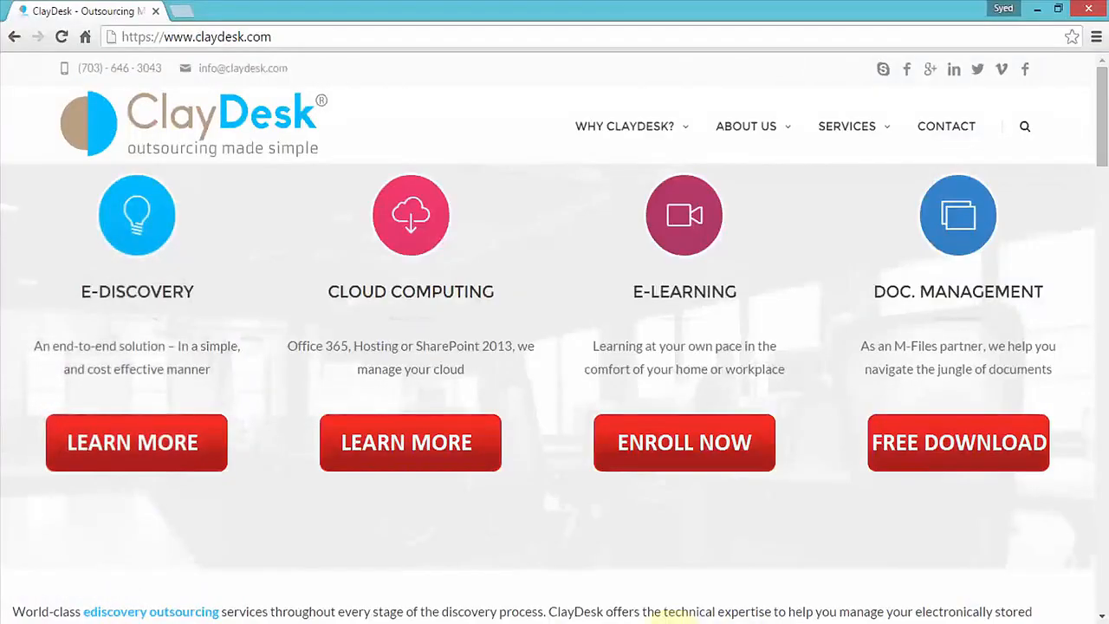
click(673, 622)
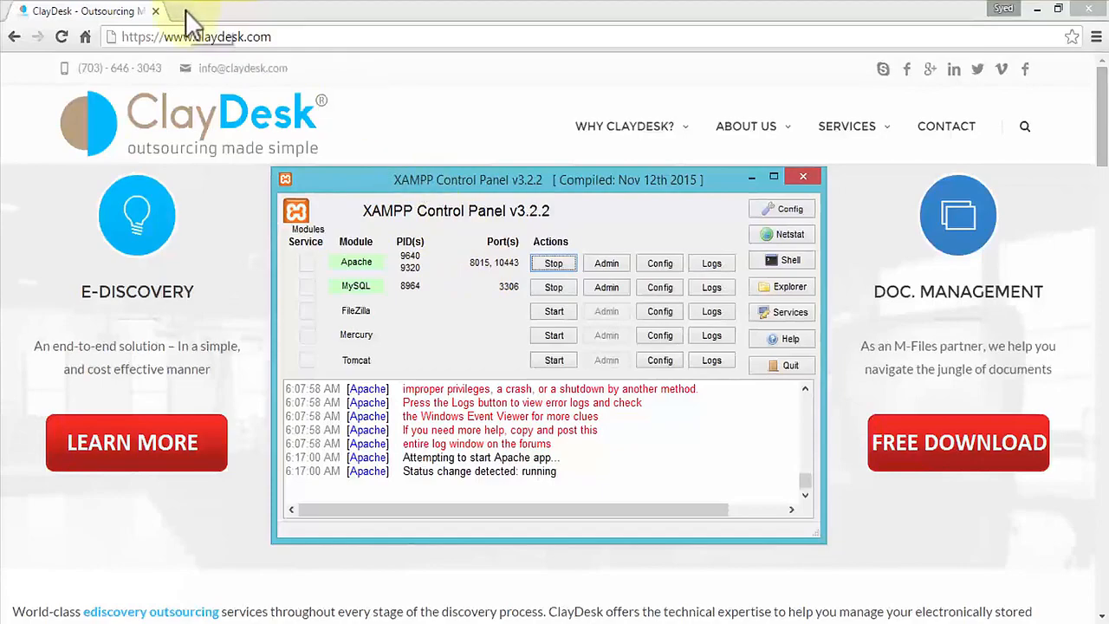
click(186, 10)
click(186, 9)
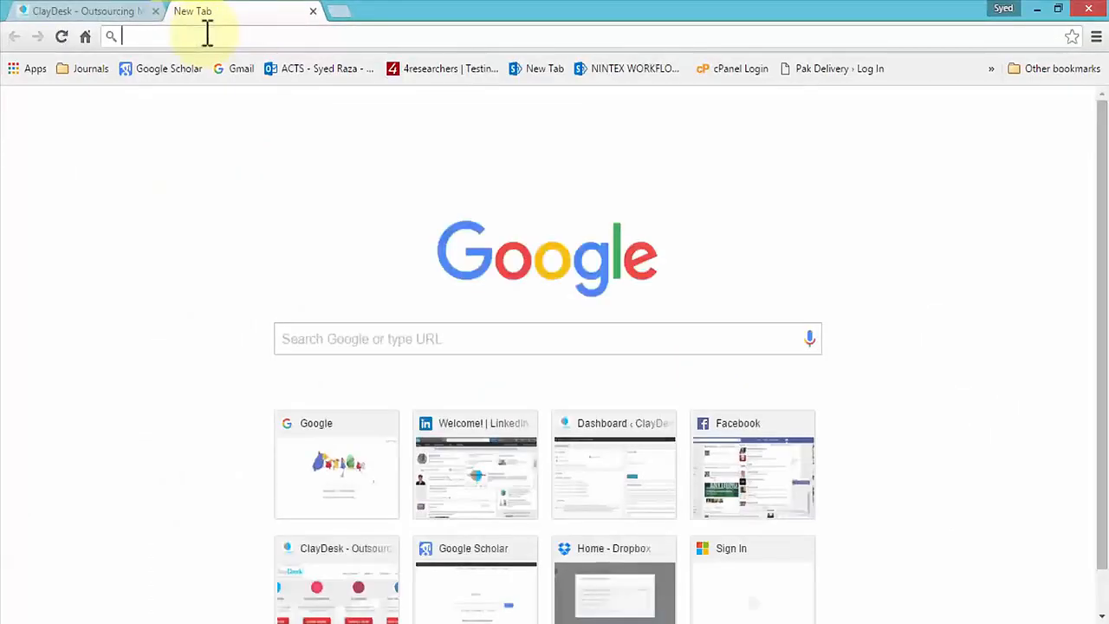
text(http:)
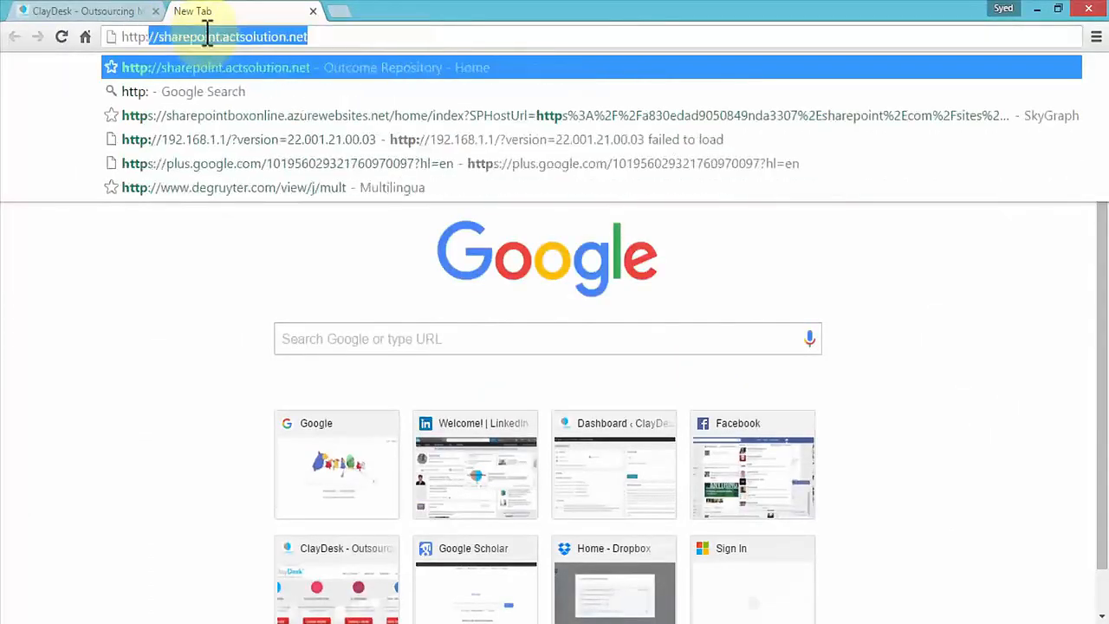
text(//lo)
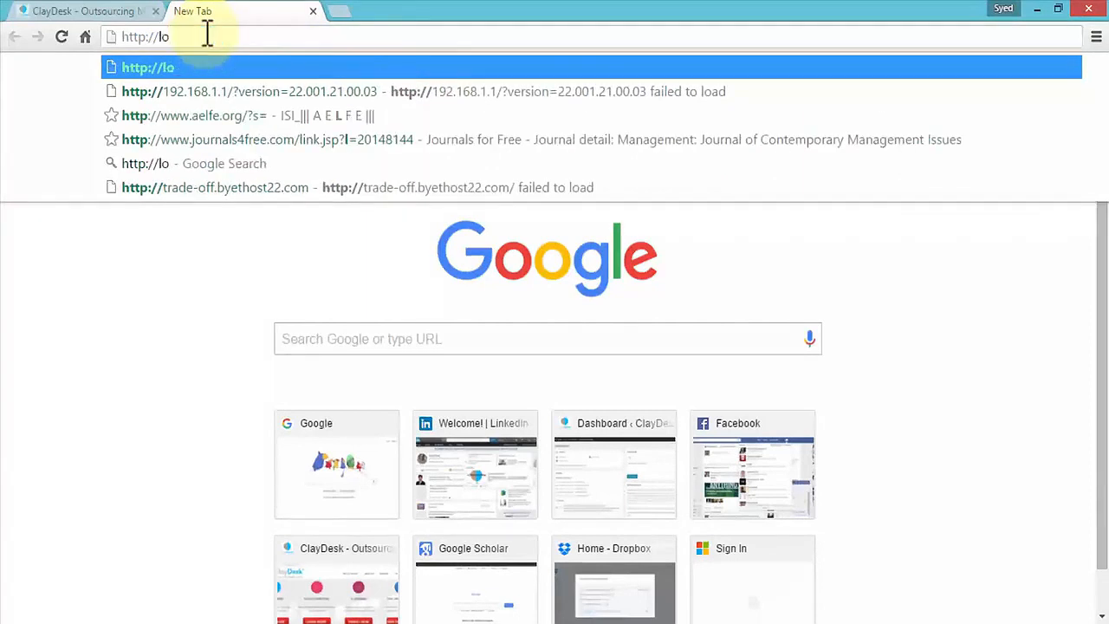
text(calhost:)
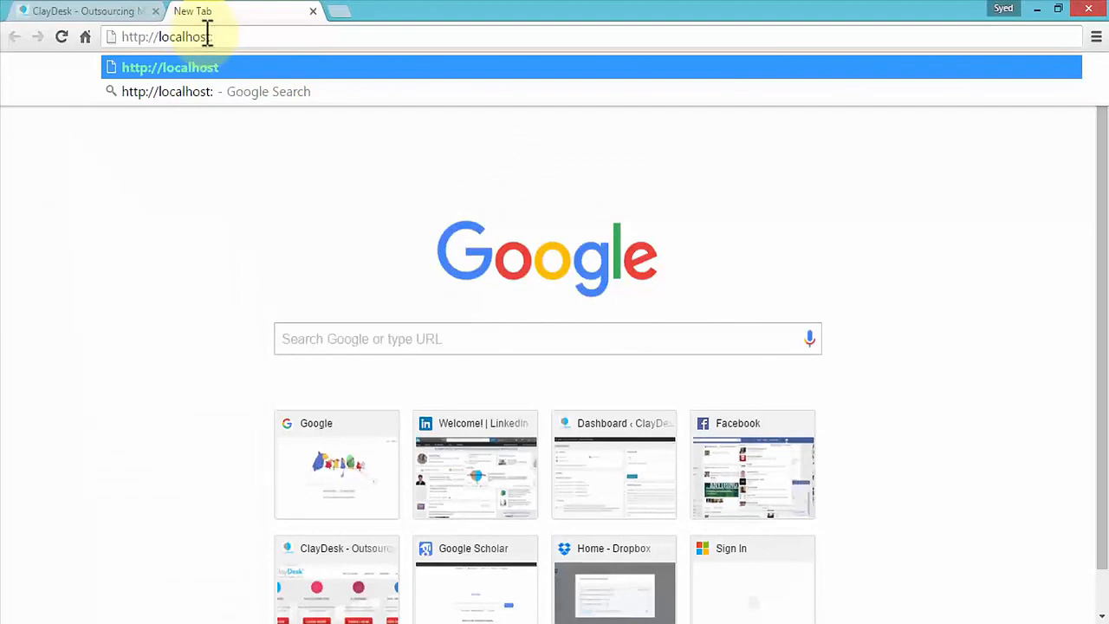
text(8015)
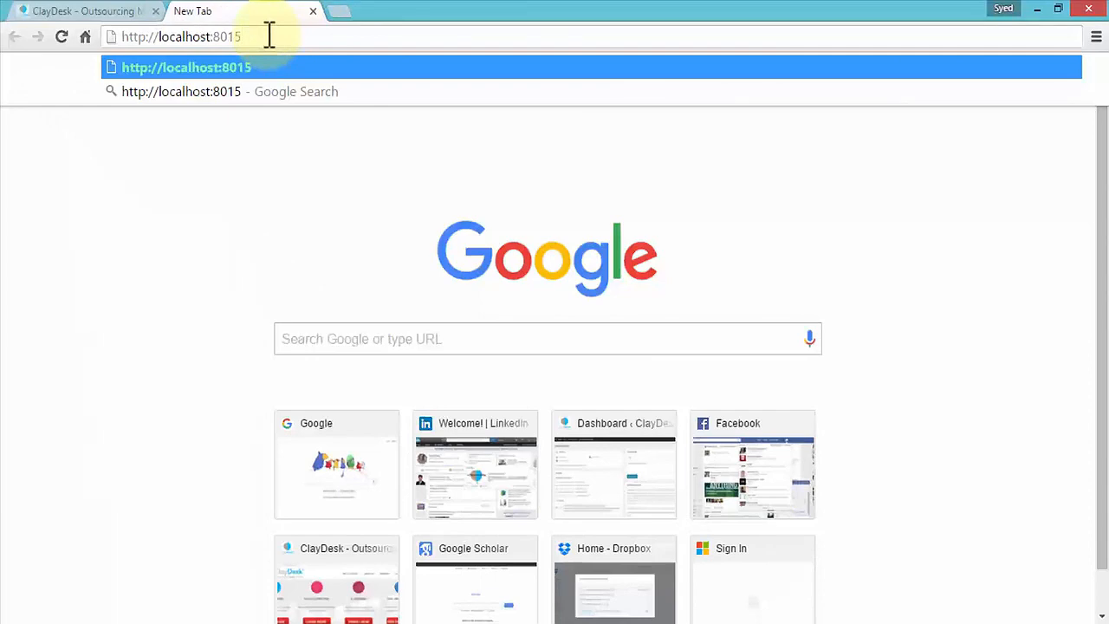
key(Return)
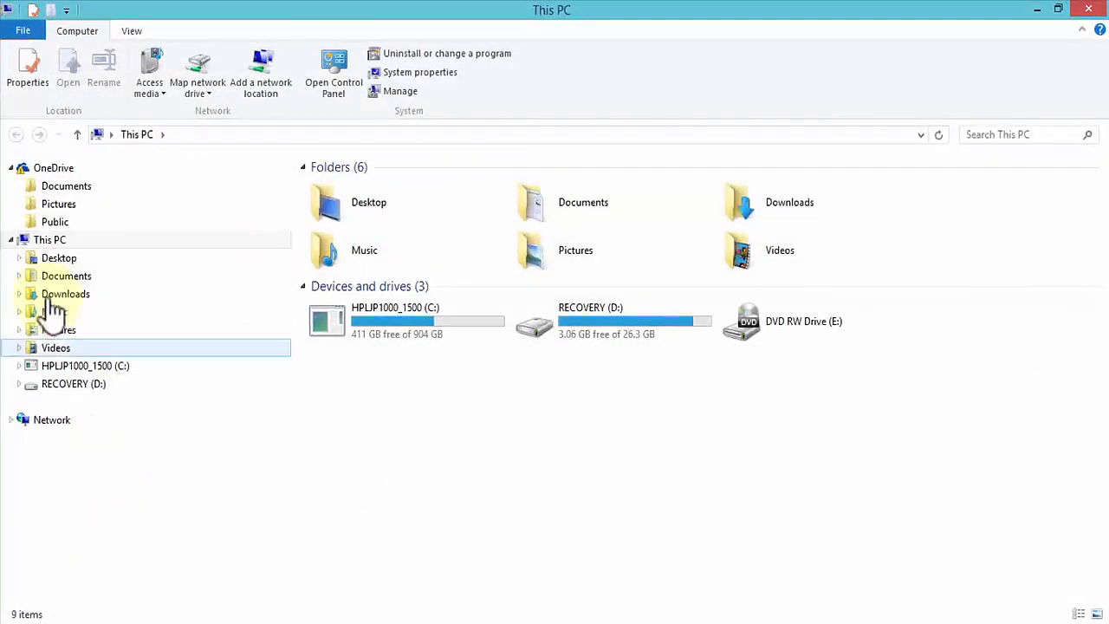
- Browse to Documents > Data Files > XAMPP and select the XAMPP installer file
click(20, 275)
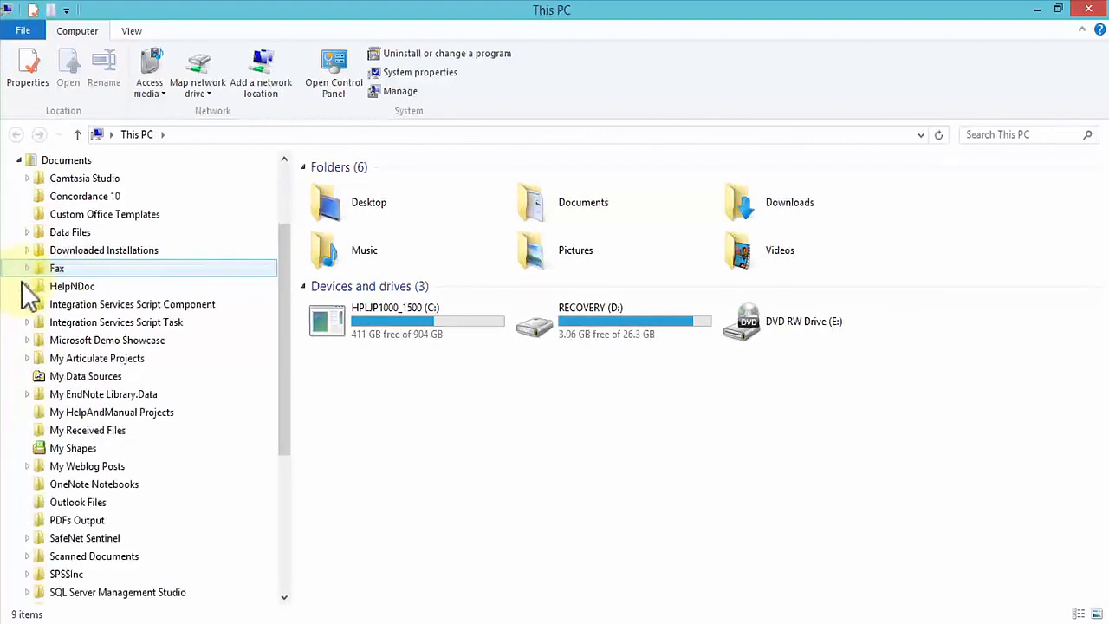
click(26, 230)
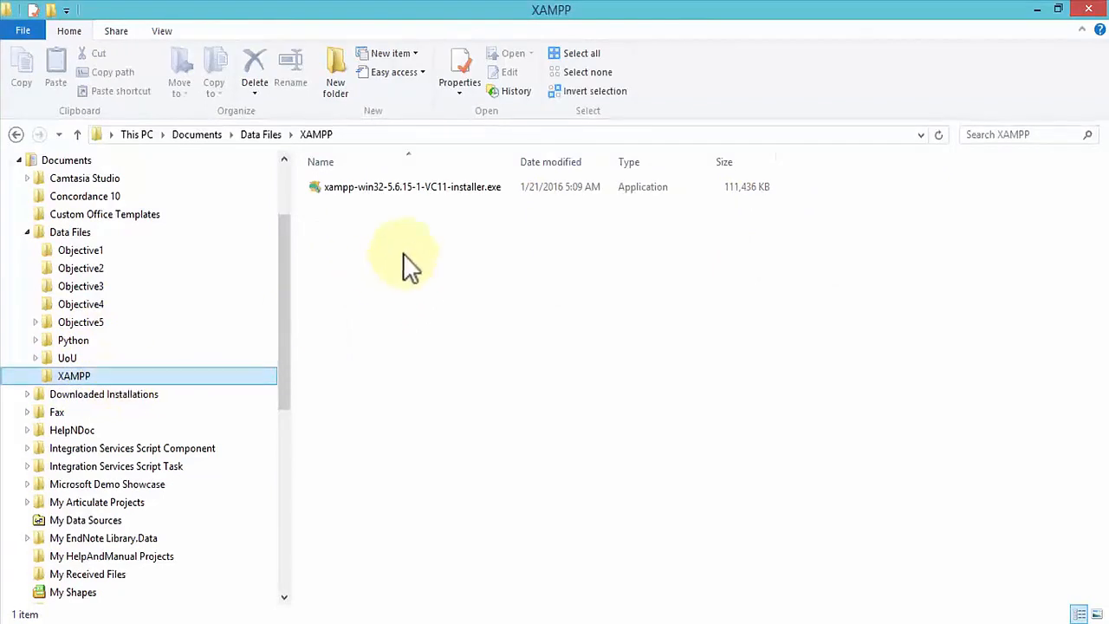
click(337, 198)
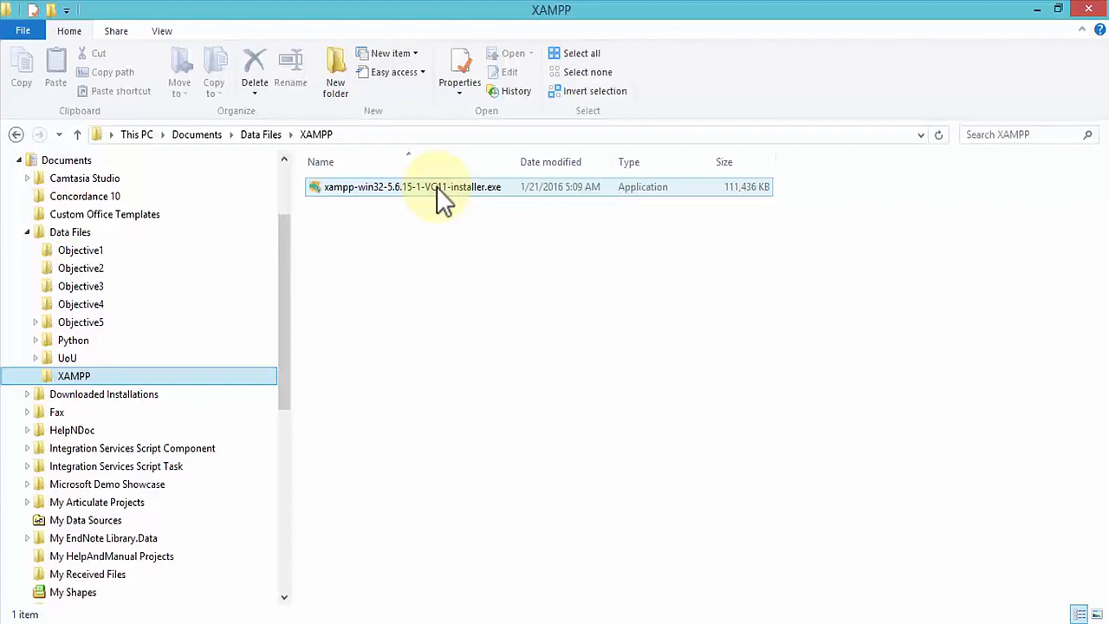
- Launch the downloaded XAMPP installer, acknowledge the UAC warning, and continue past the setup welcome page
click(117, 623)
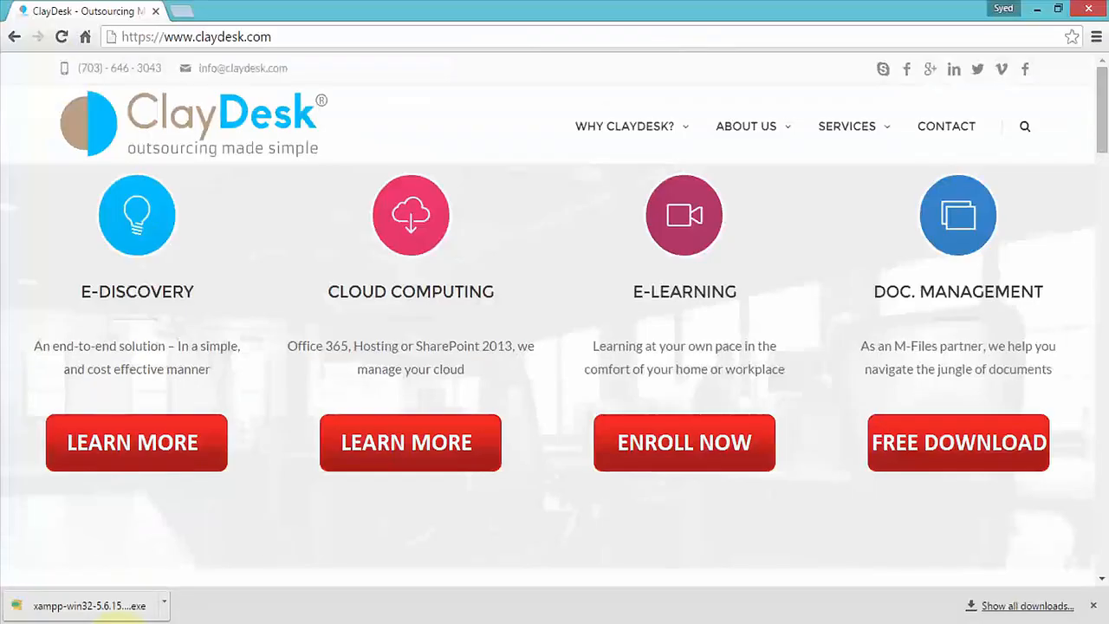
click(130, 605)
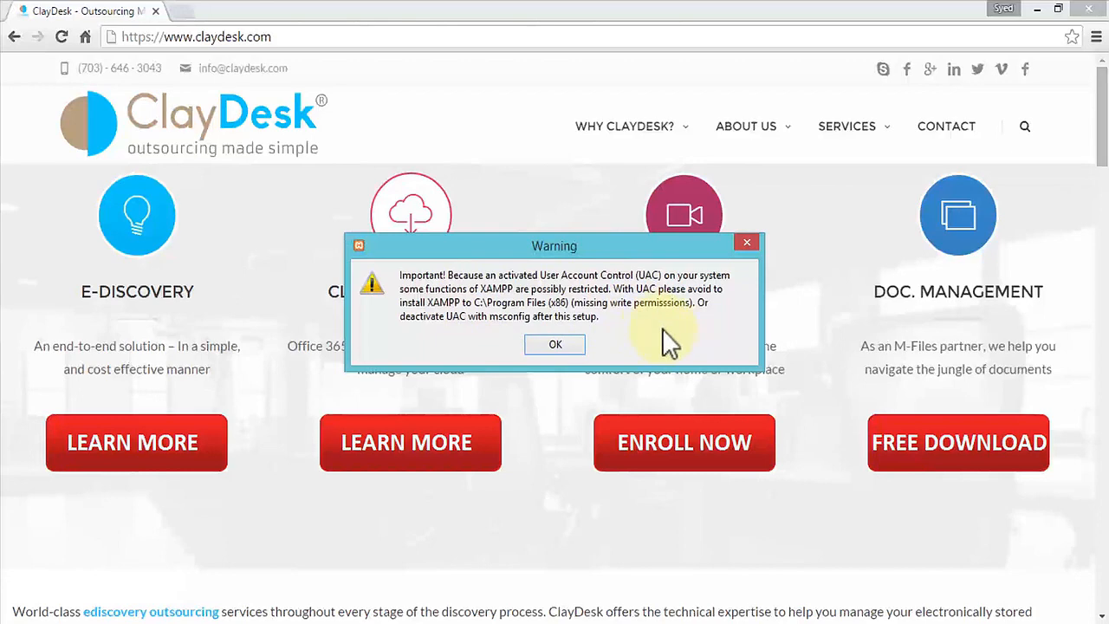
click(555, 345)
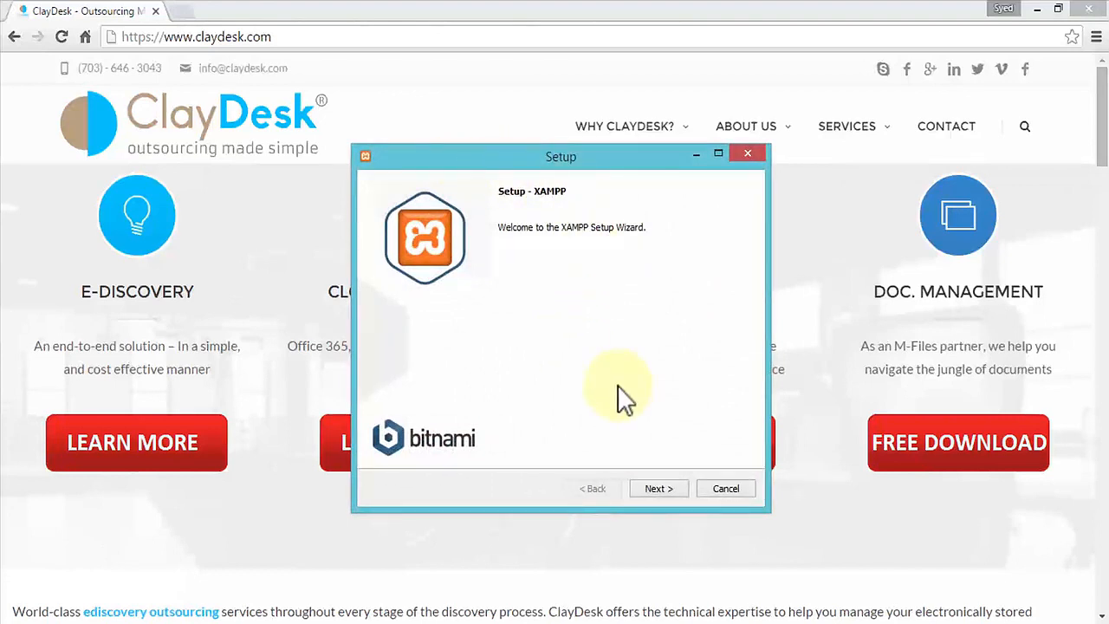
click(671, 489)
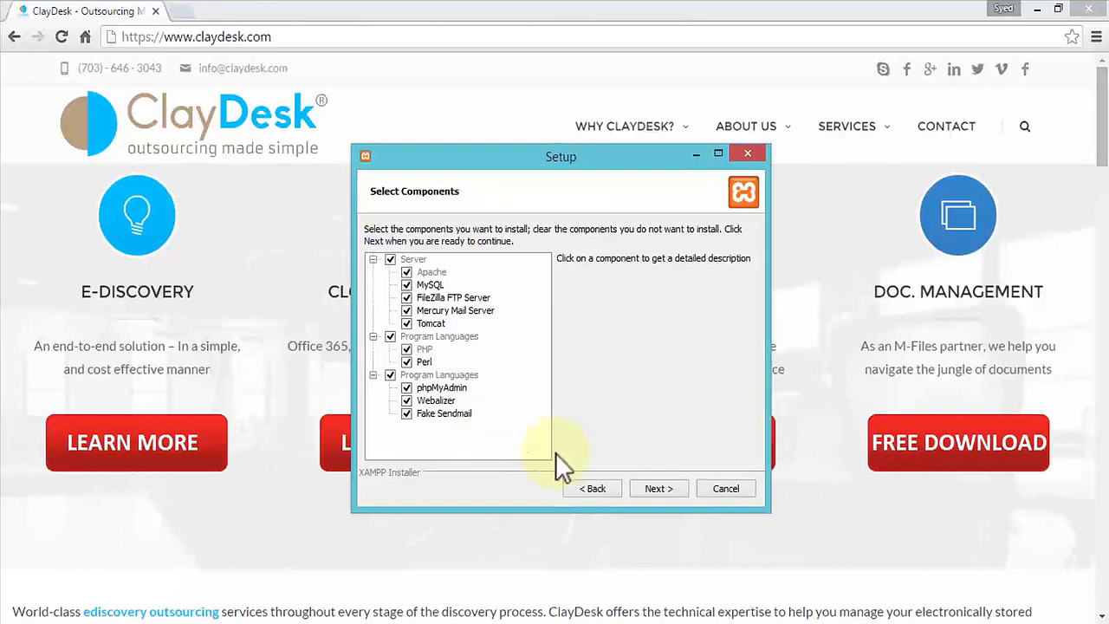
- Keep the default components and try to install XAMPP into the Documents\Data Files\XAMPP folder
click(654, 488)
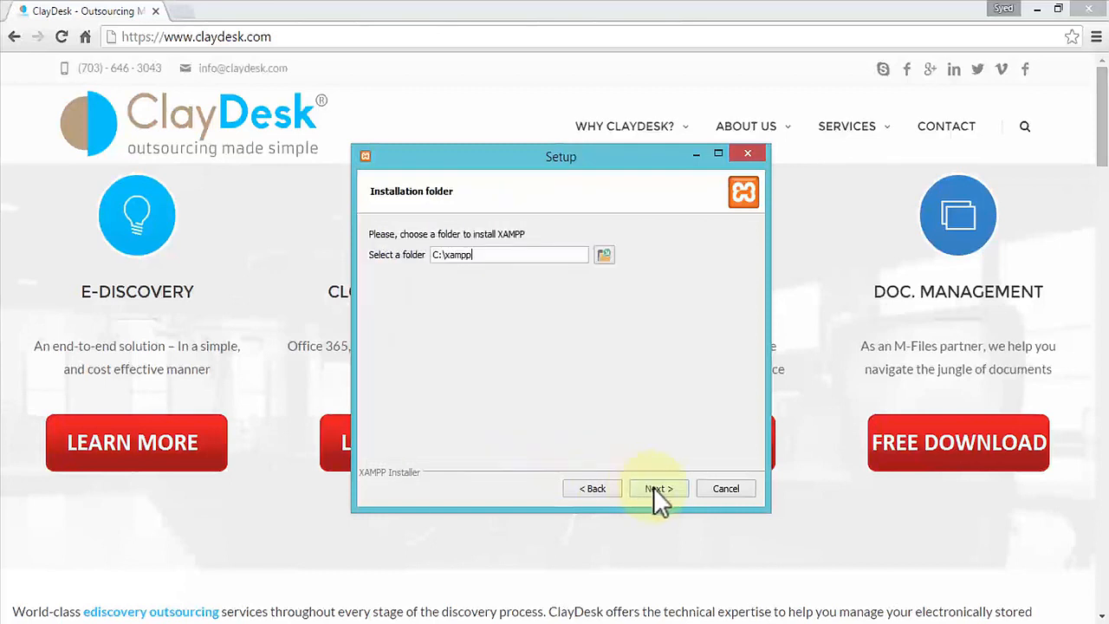
click(604, 255)
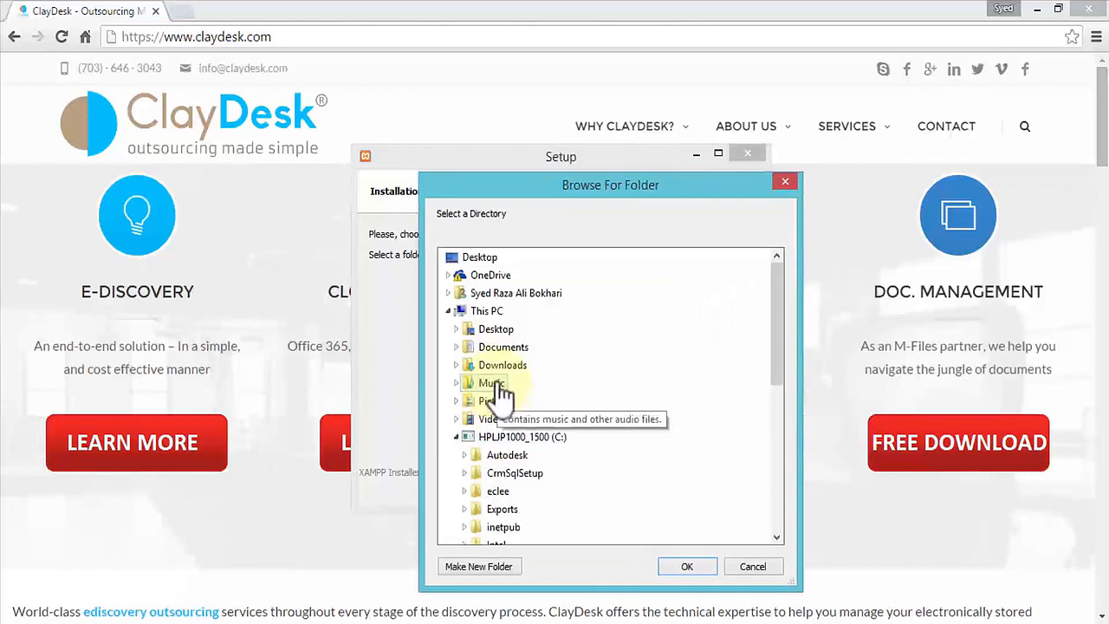
click(457, 346)
click(463, 329)
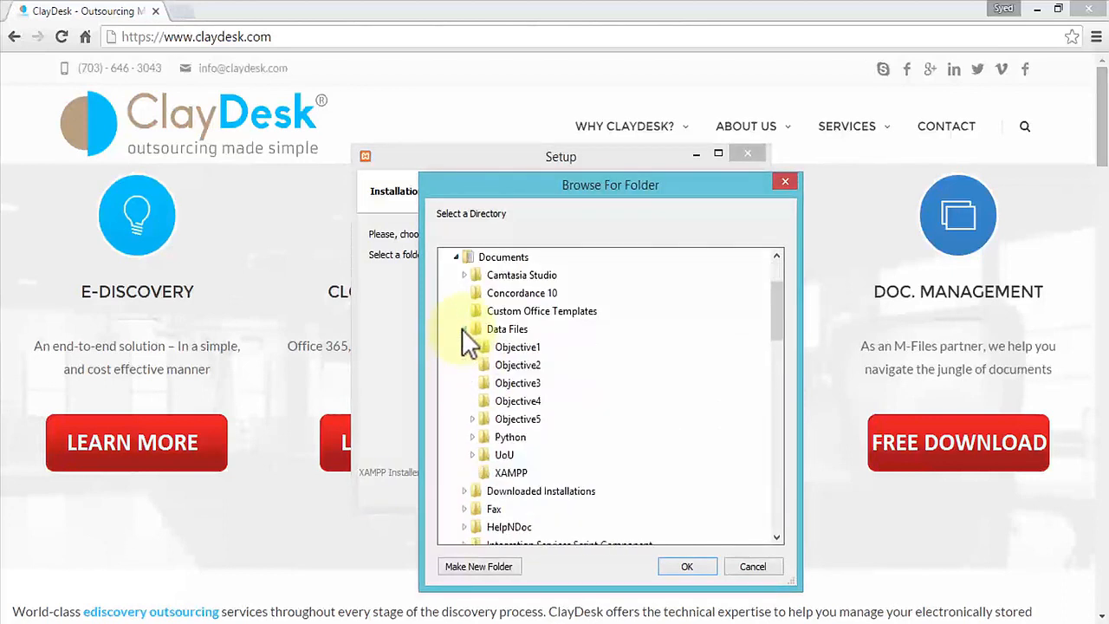
click(511, 474)
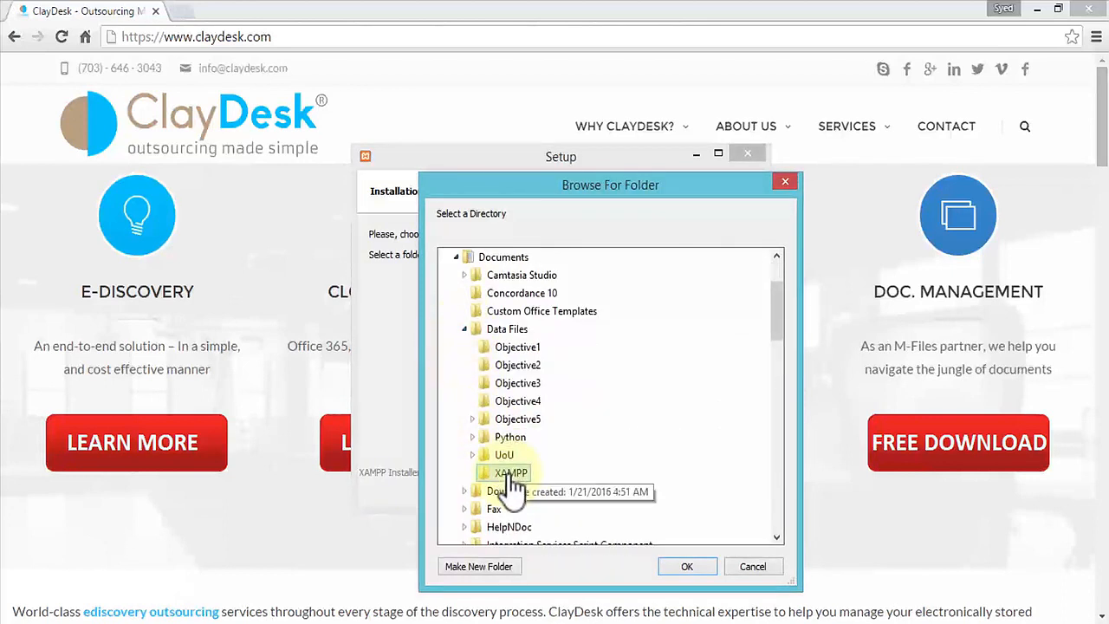
click(686, 566)
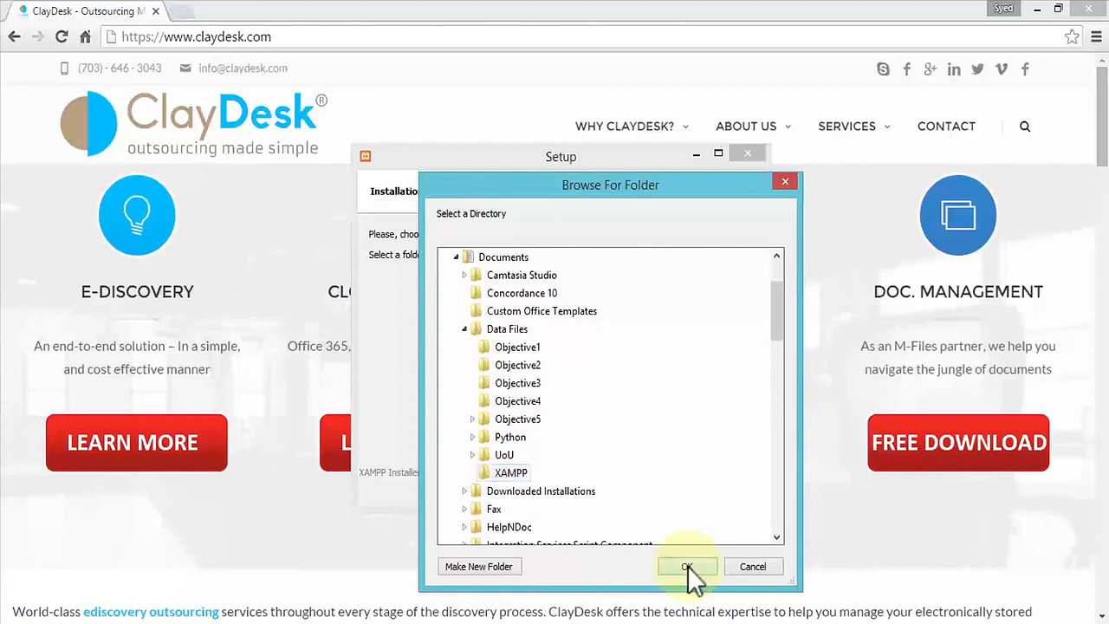
click(687, 565)
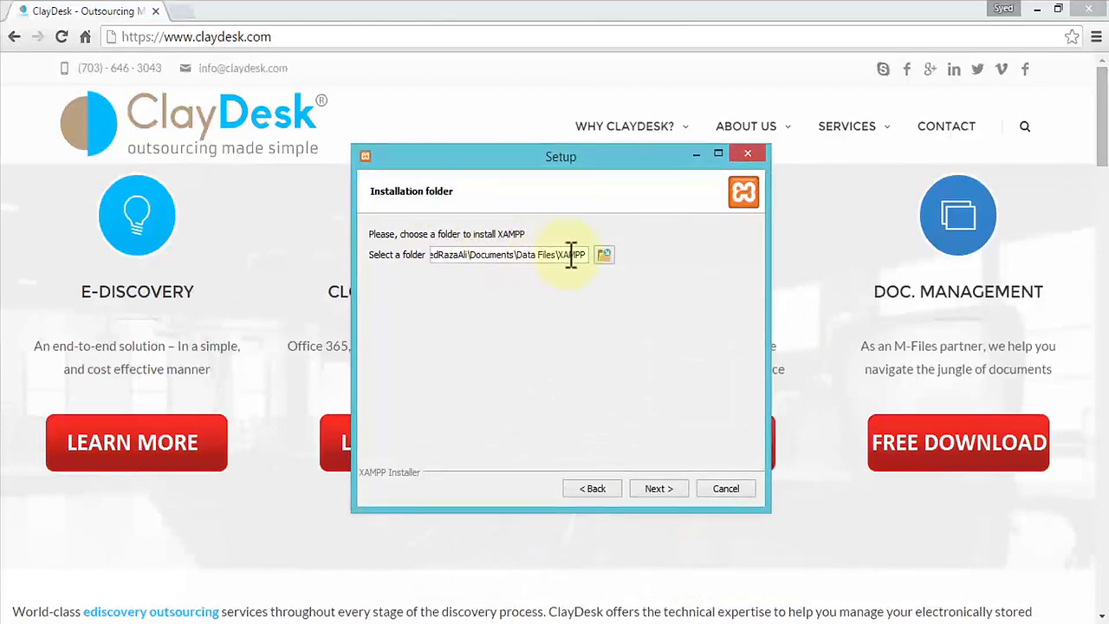
click(669, 485)
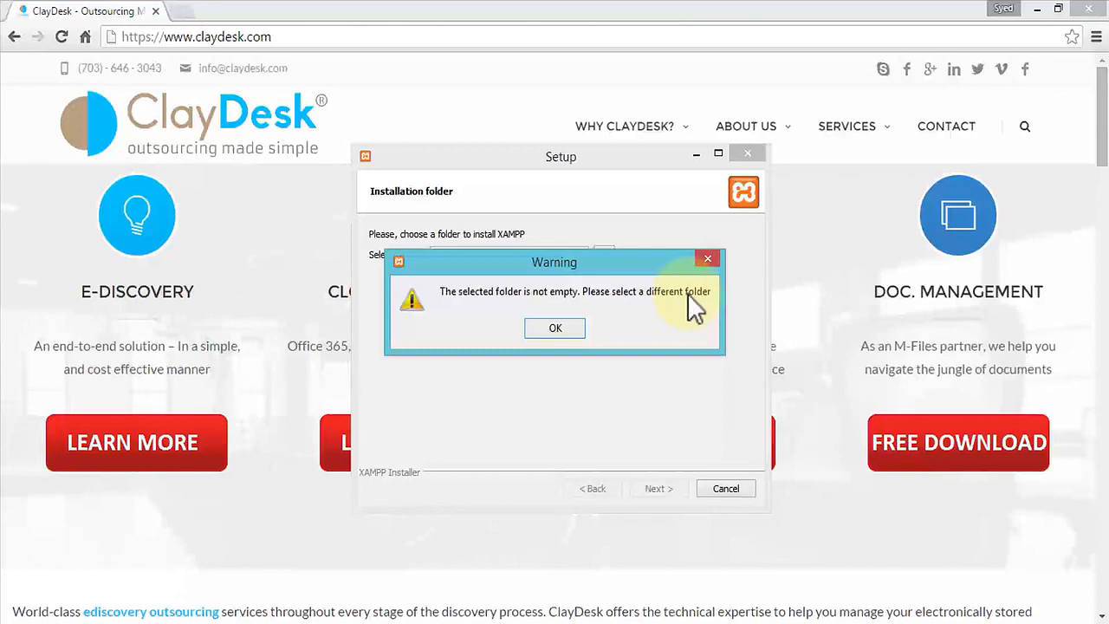
click(565, 334)
- Create a new folder XAMPP_Install inside Data Files\XAMPP and choose it as the installation folder
click(604, 257)
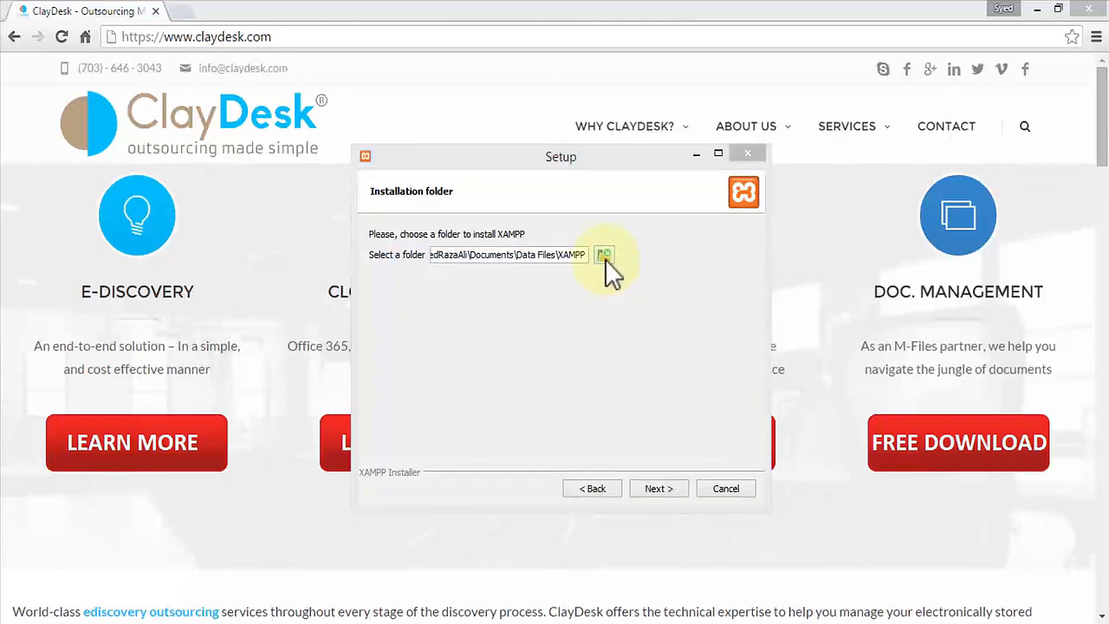
drag(781, 329, 775, 381)
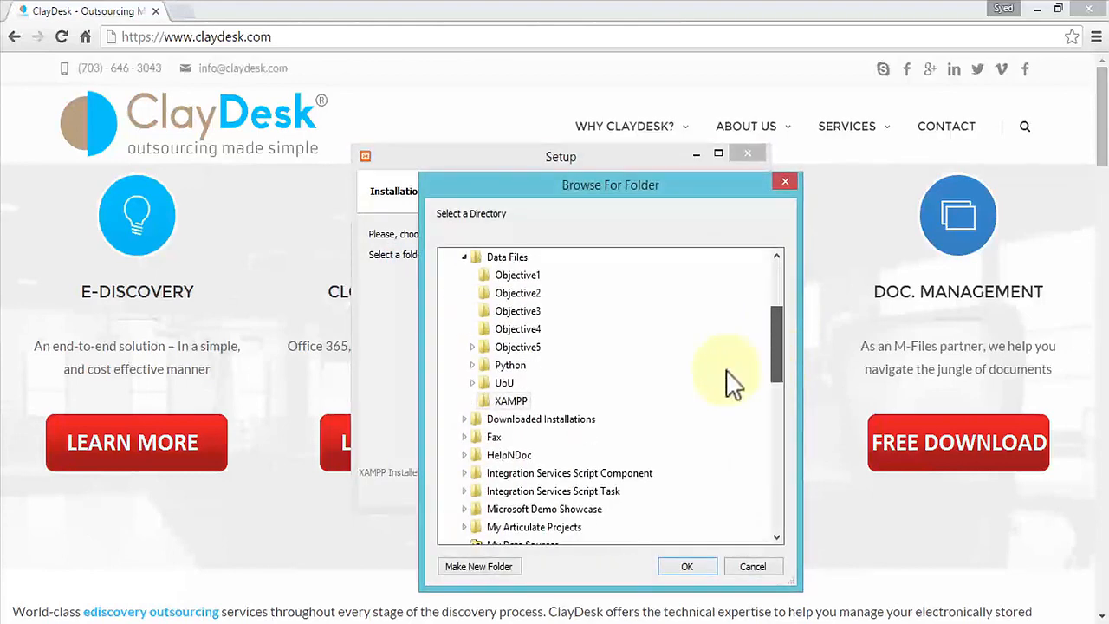
click(512, 402)
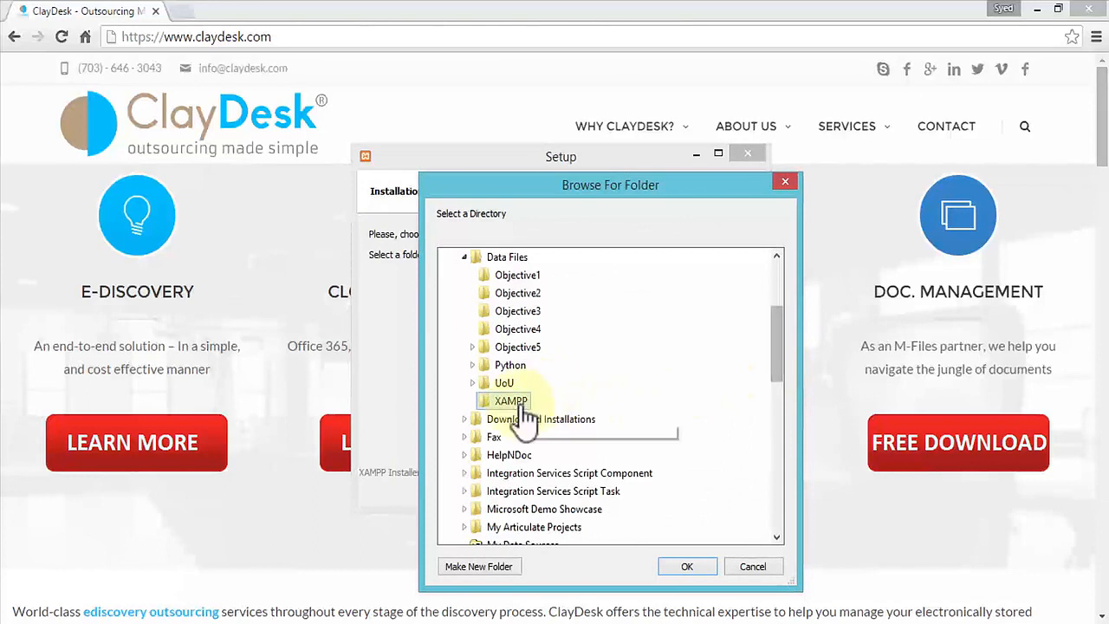
click(481, 567)
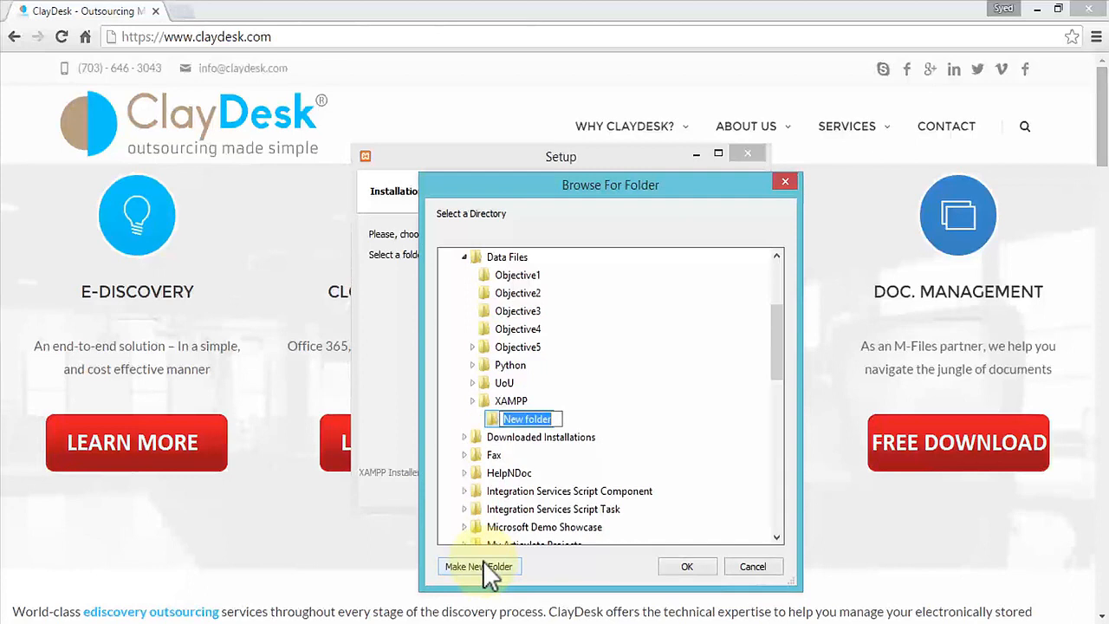
text(XAMPP)
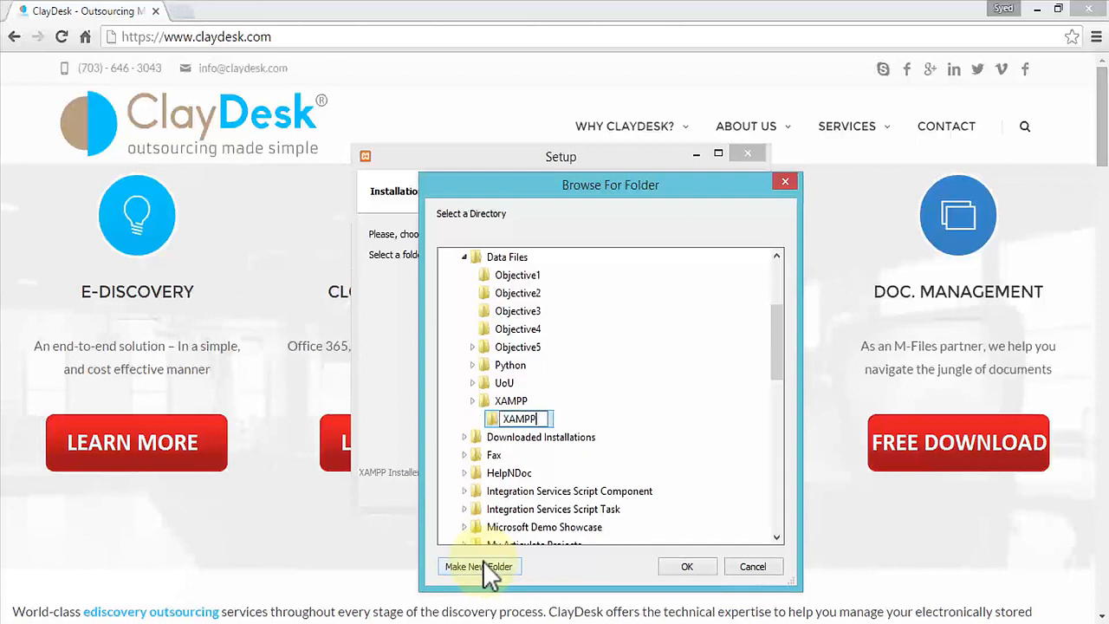
text(_Install)
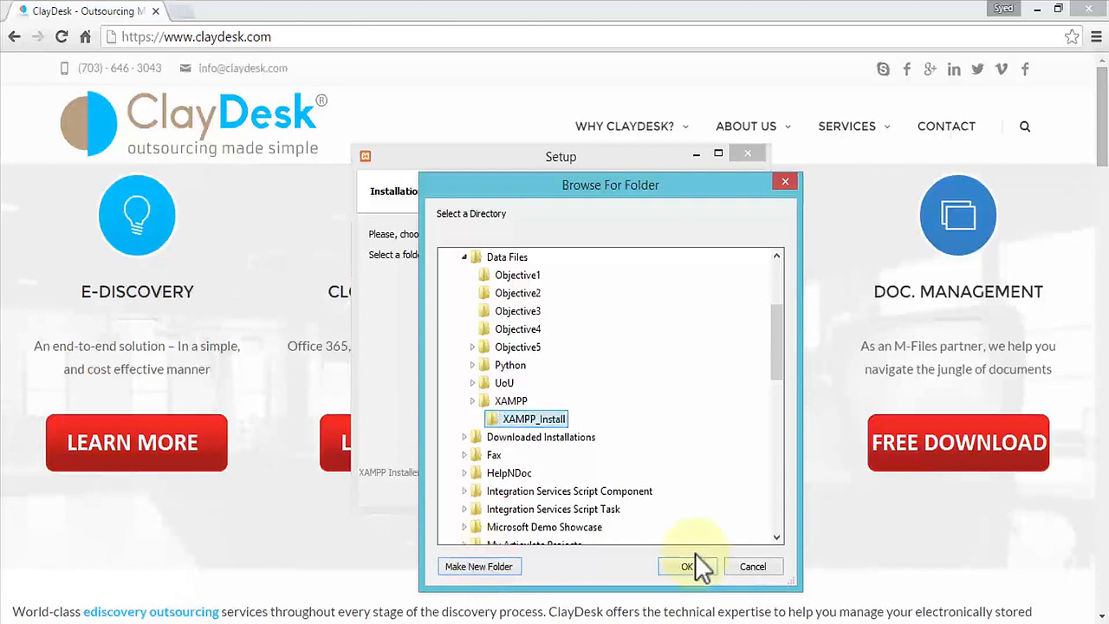
click(687, 565)
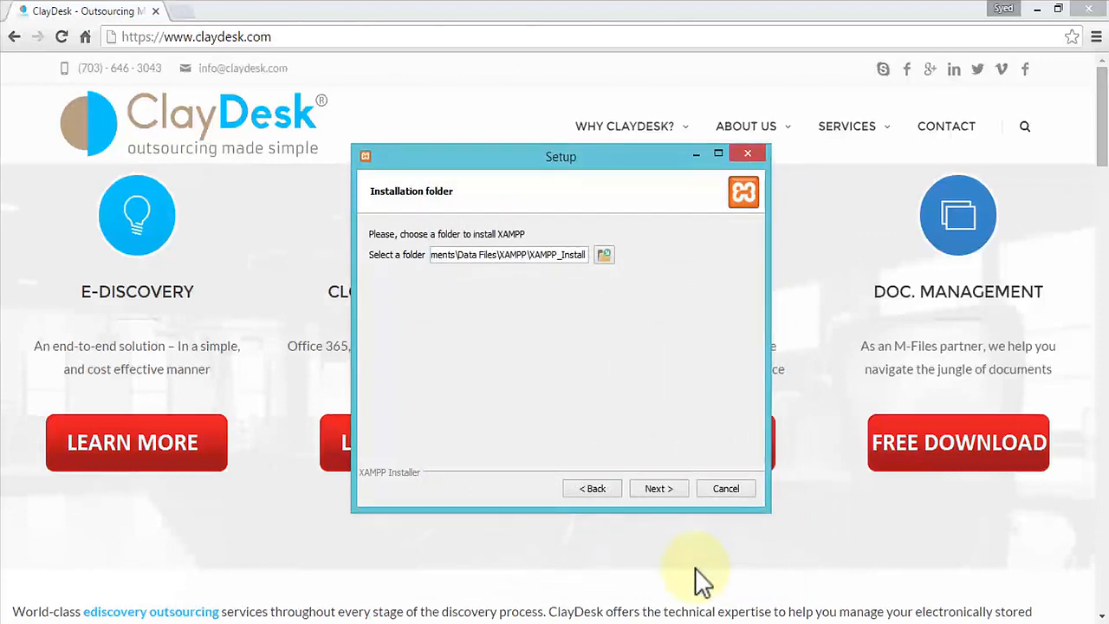
- Continue the setup with the Learn more about Bitnami for XAMPP option cleared, install, and finish the wizard
click(656, 489)
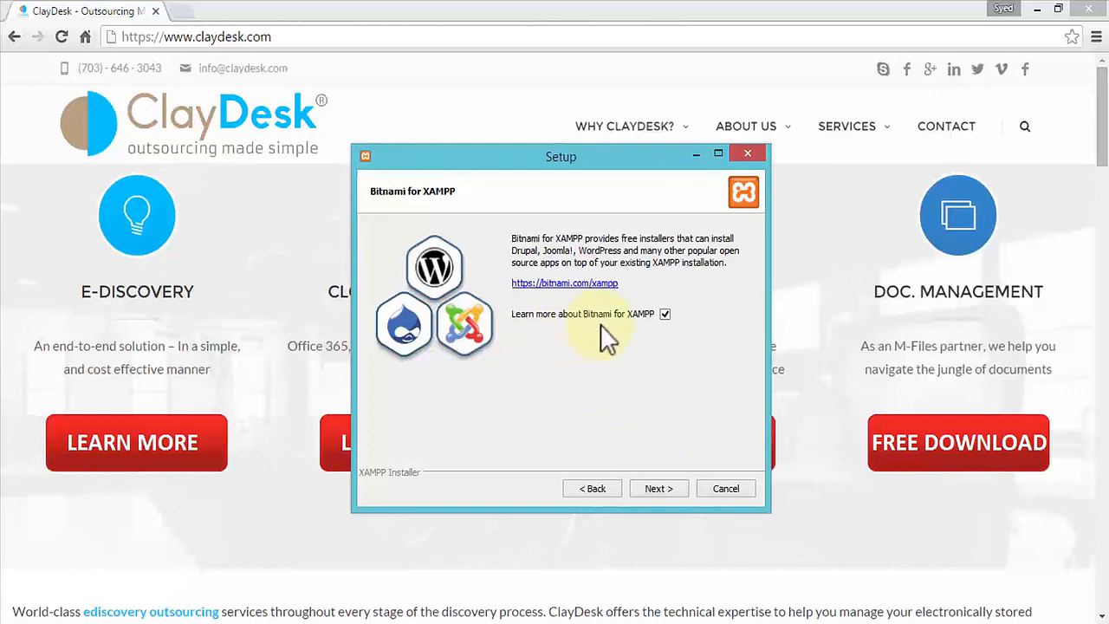
click(664, 314)
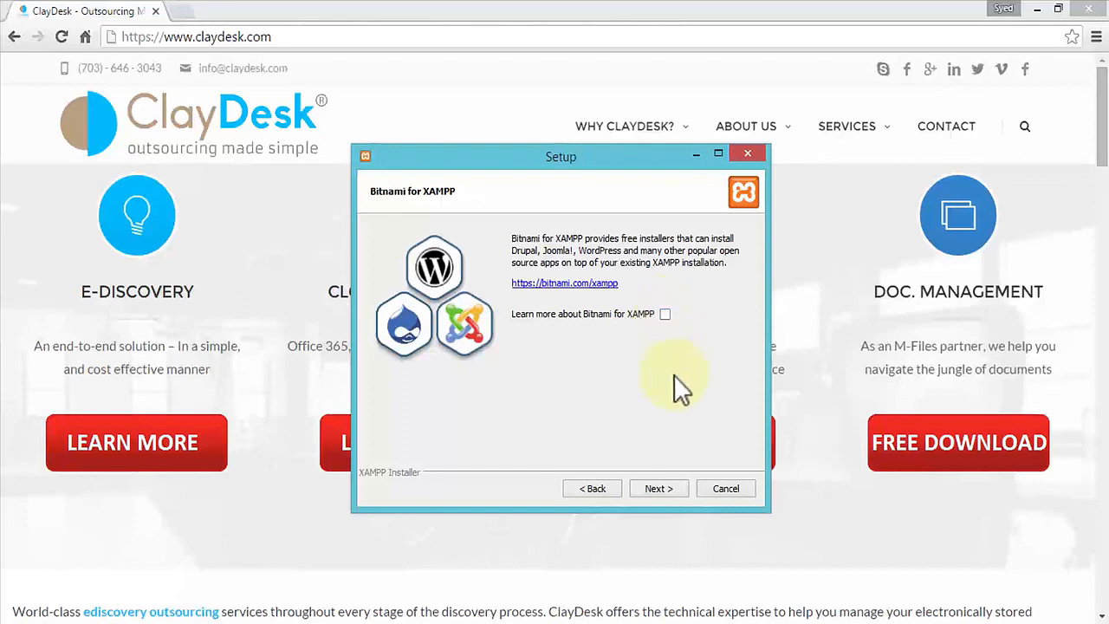
click(662, 489)
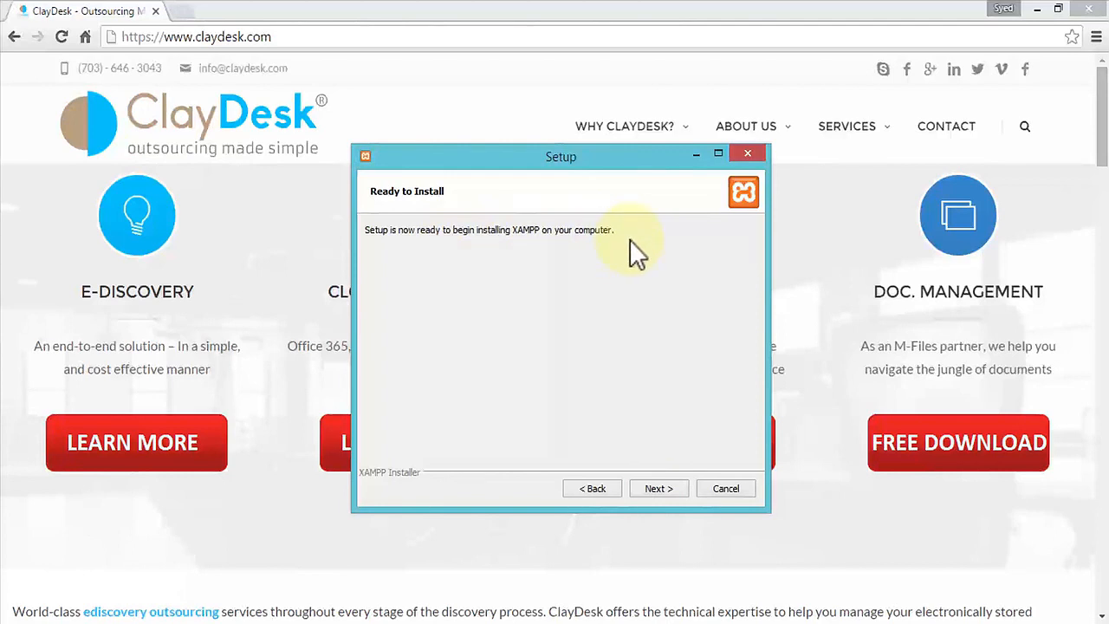
click(654, 489)
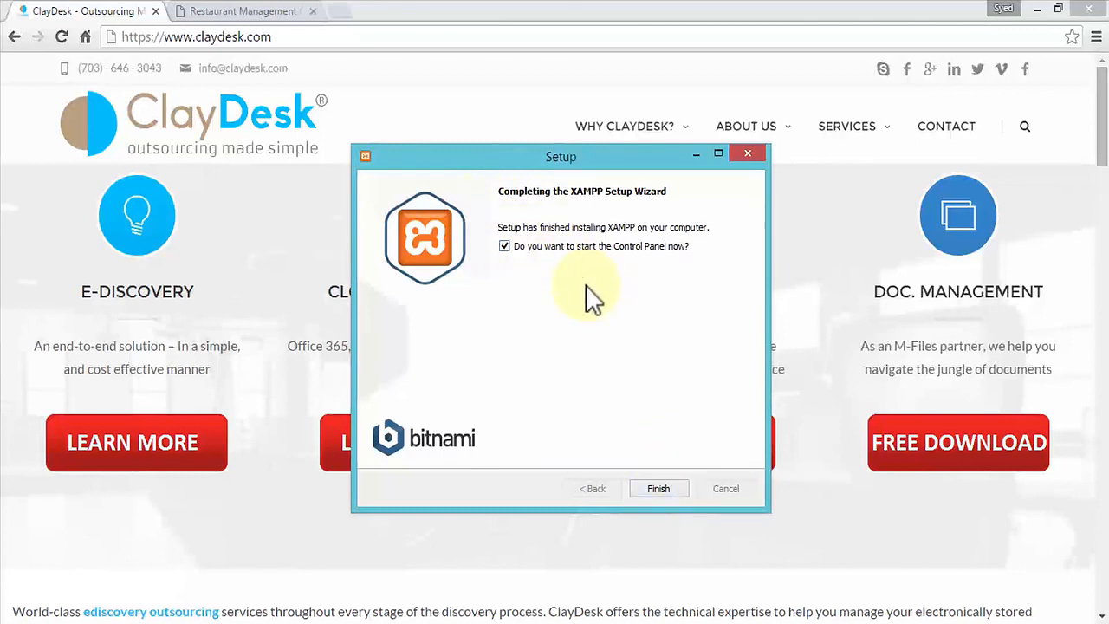
click(654, 490)
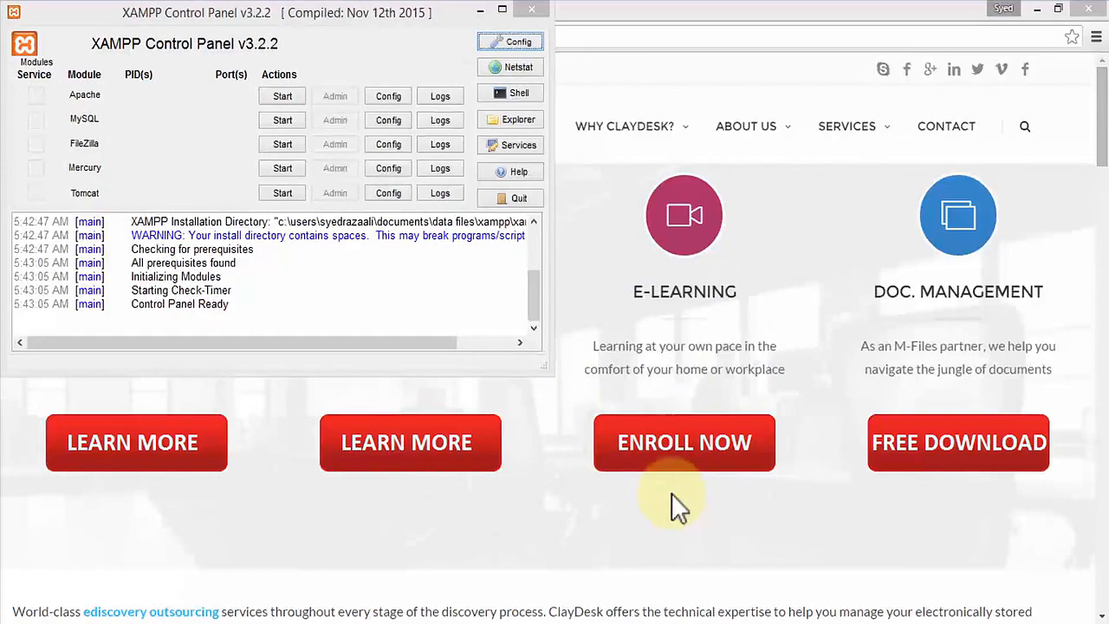
- Run setup_xampp.bat from the XAMPP_Install1 installation folder
drag(279, 14, 564, 165)
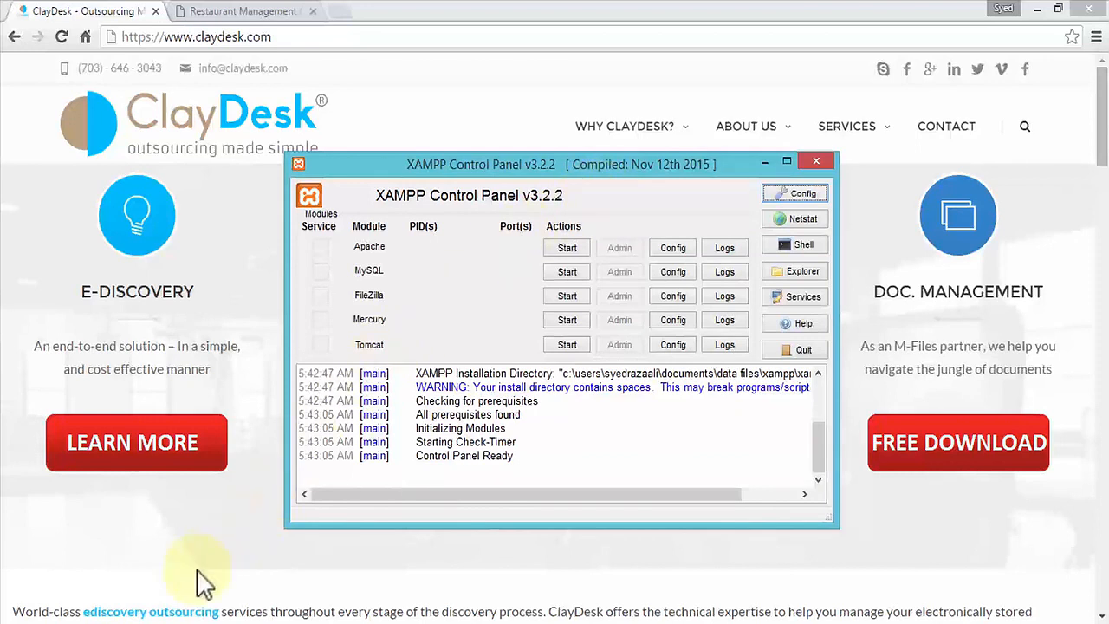
click(70, 622)
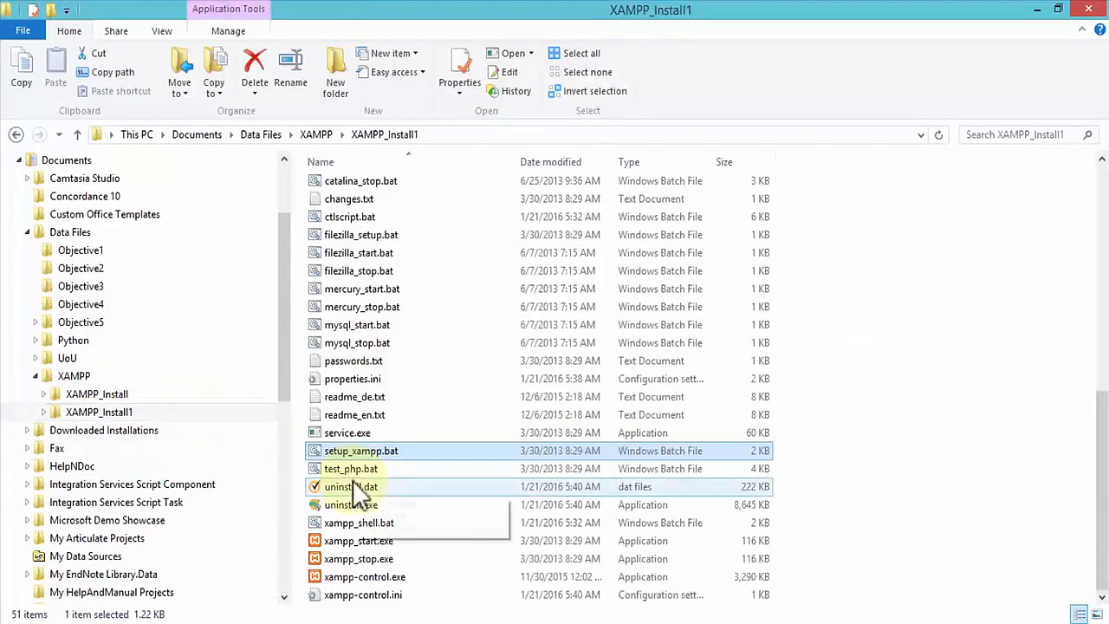
click(358, 453)
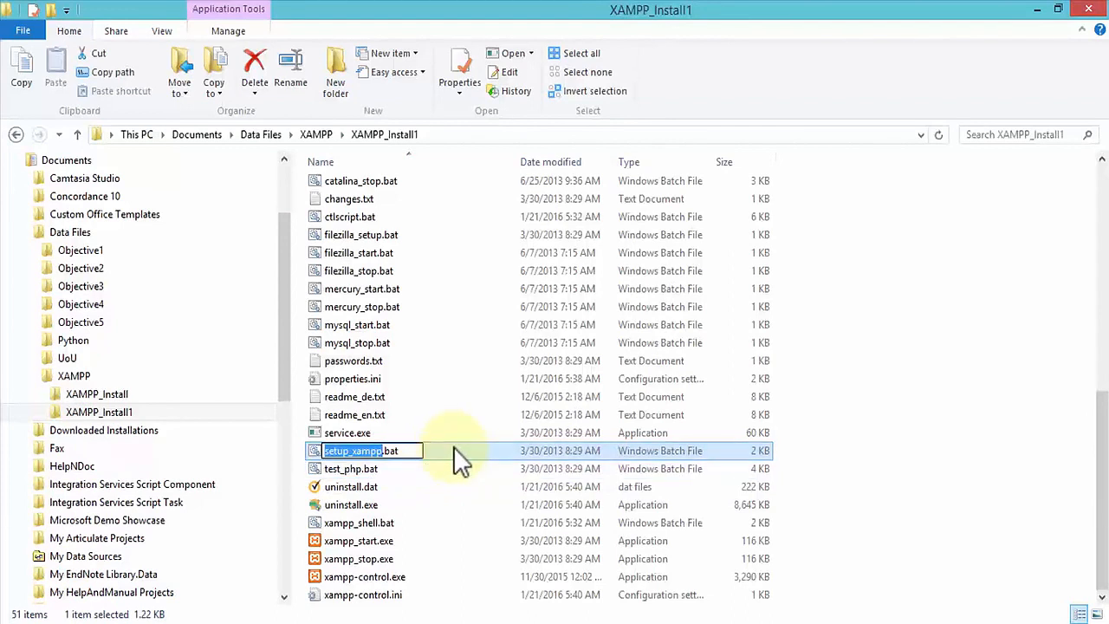
key(Return)
double_click(360, 450)
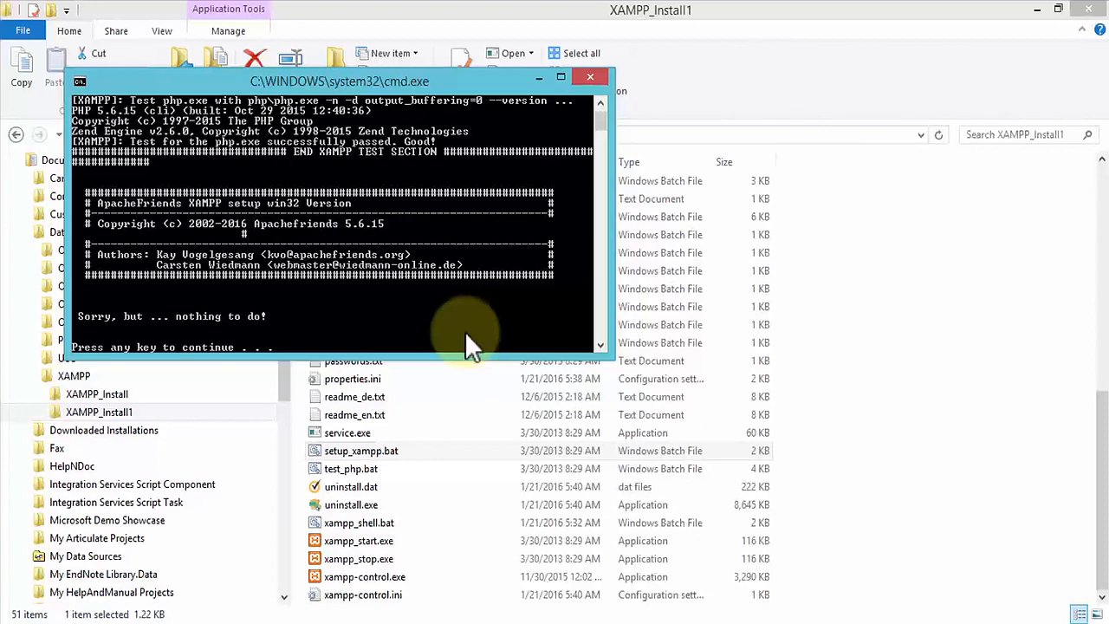
- Search Google in a new browser tab for microsoft redistributable C++ 2008
click(135, 623)
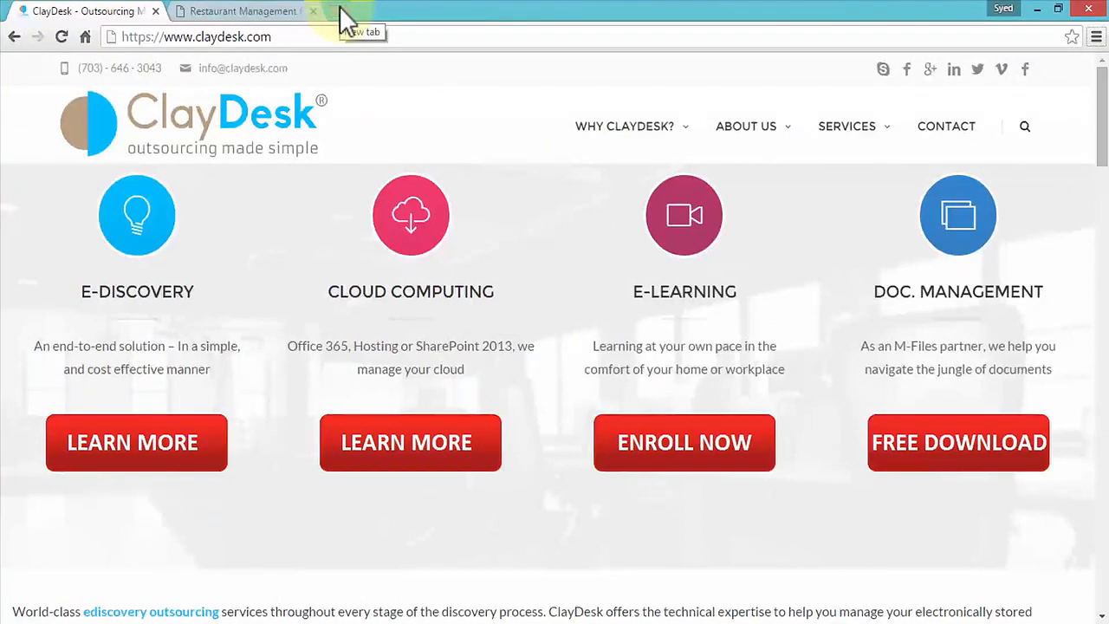
click(338, 11)
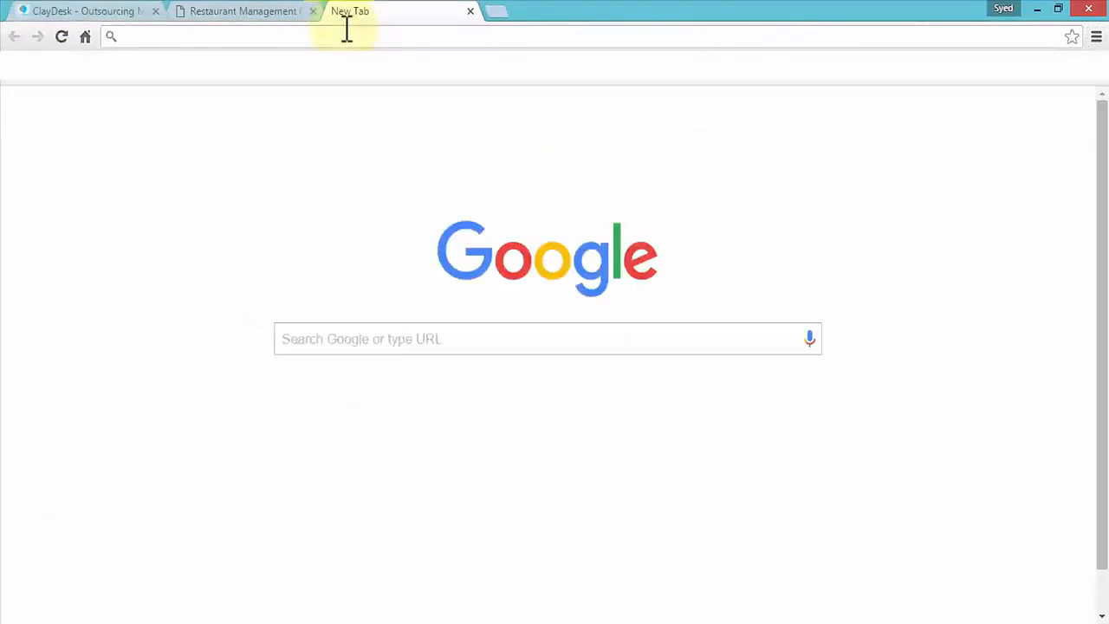
text(microsoft)
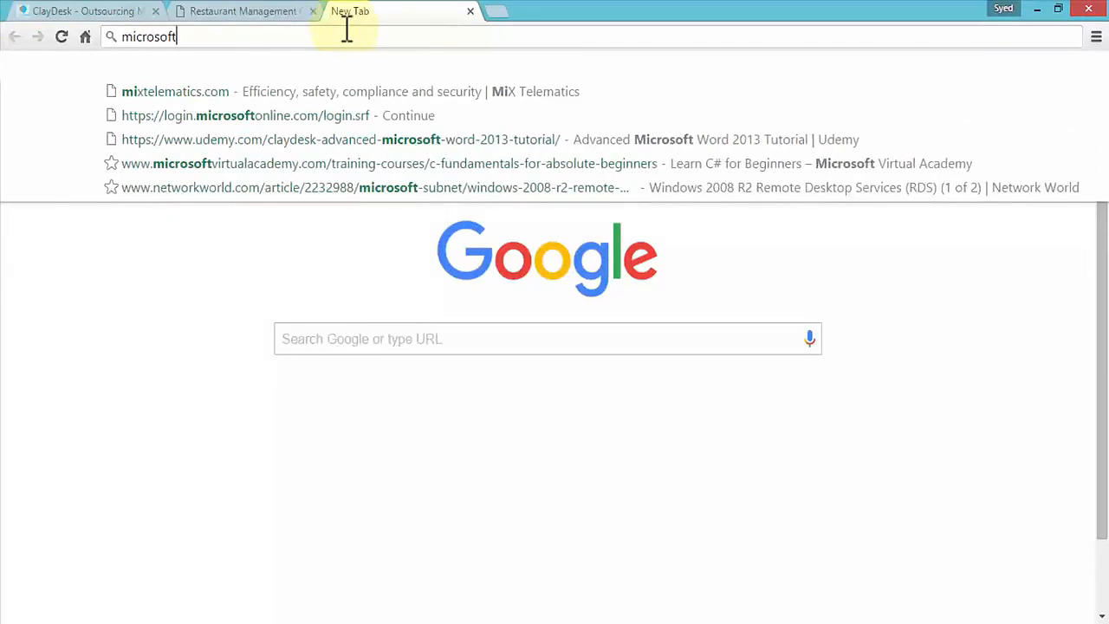
text( re)
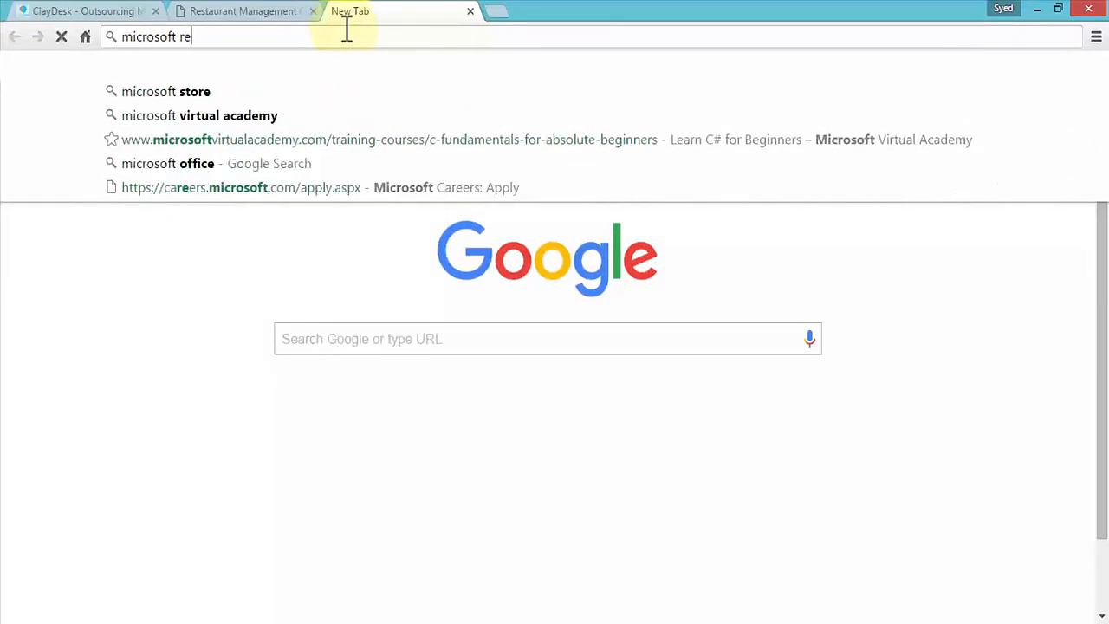
text(distributable C)
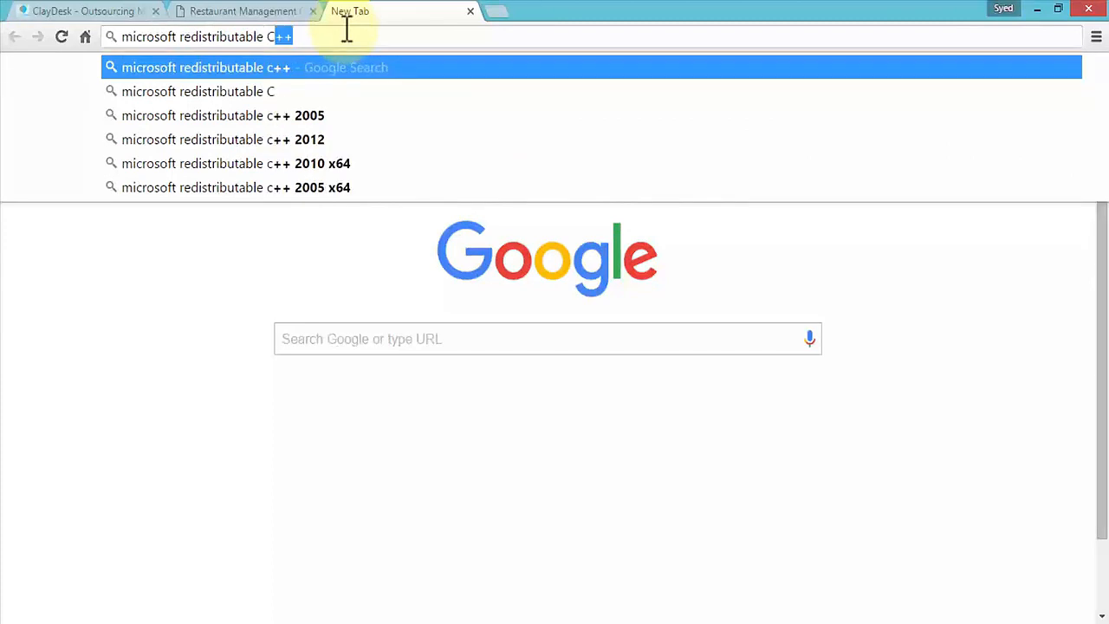
text(++ 2008)
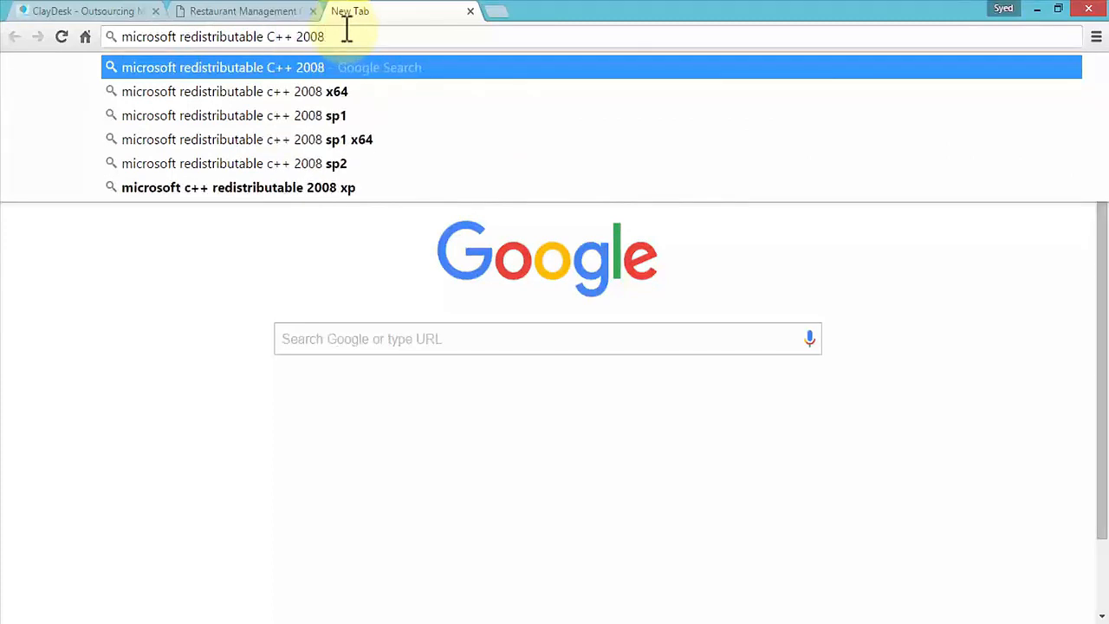
key(Return)
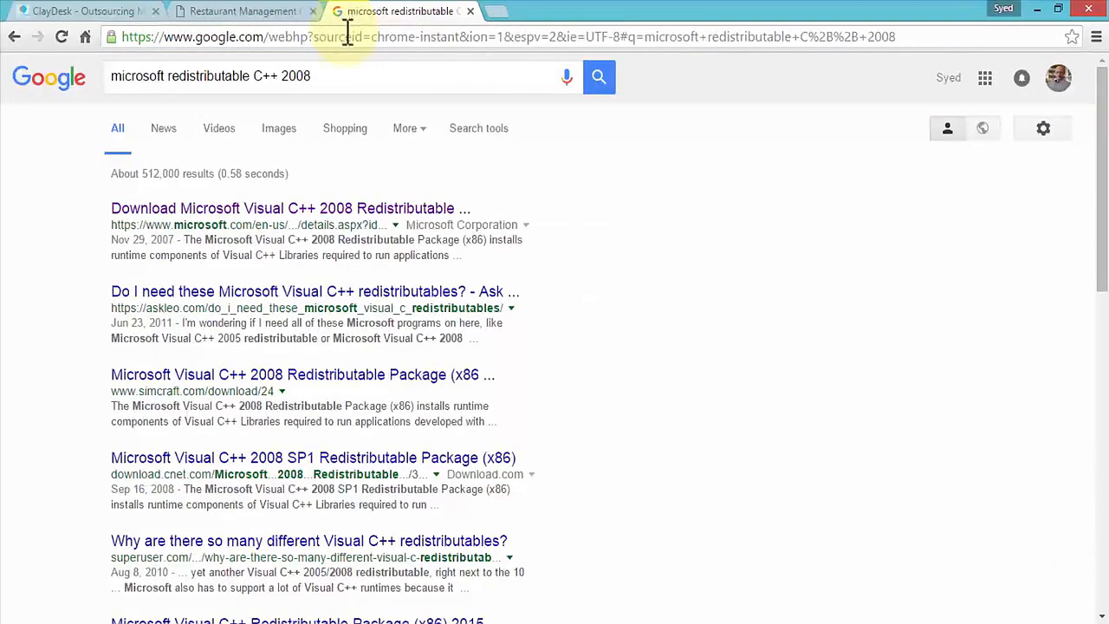
- Open the Microsoft Visual C++ 2008 Redistributable Package (x86) download page and start its download, then cancel saving
click(386, 213)
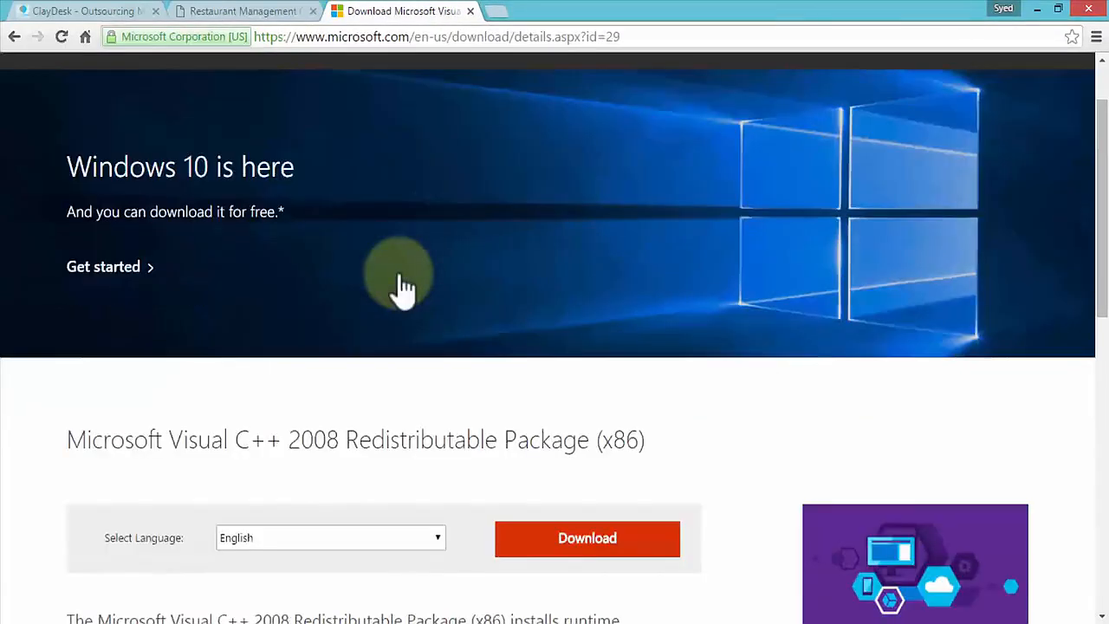
scroll(400, 279, down, 3)
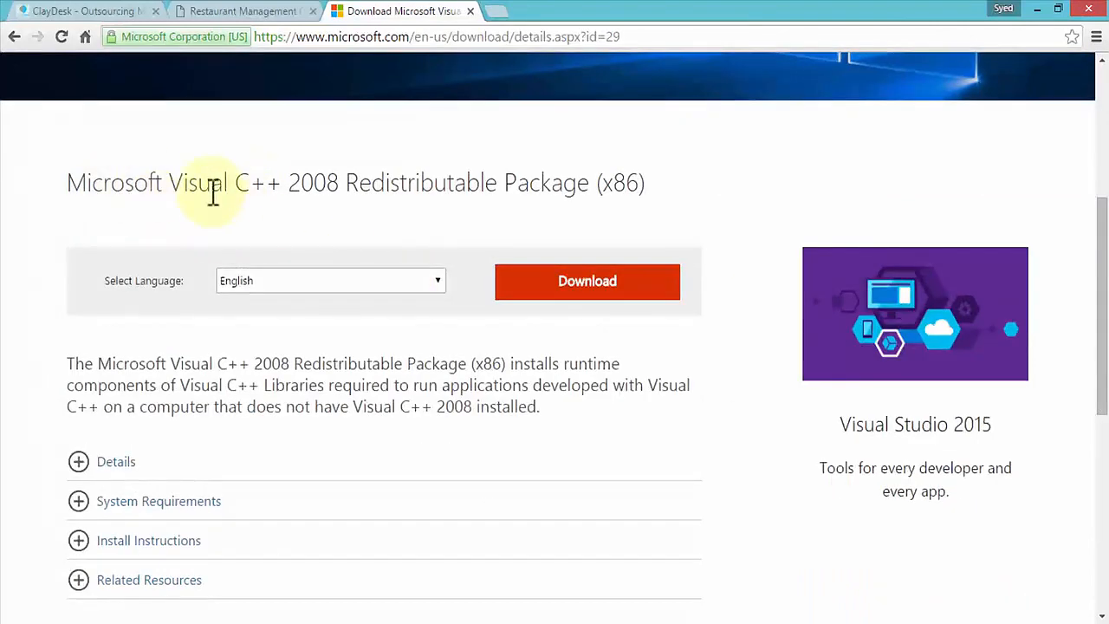
click(595, 289)
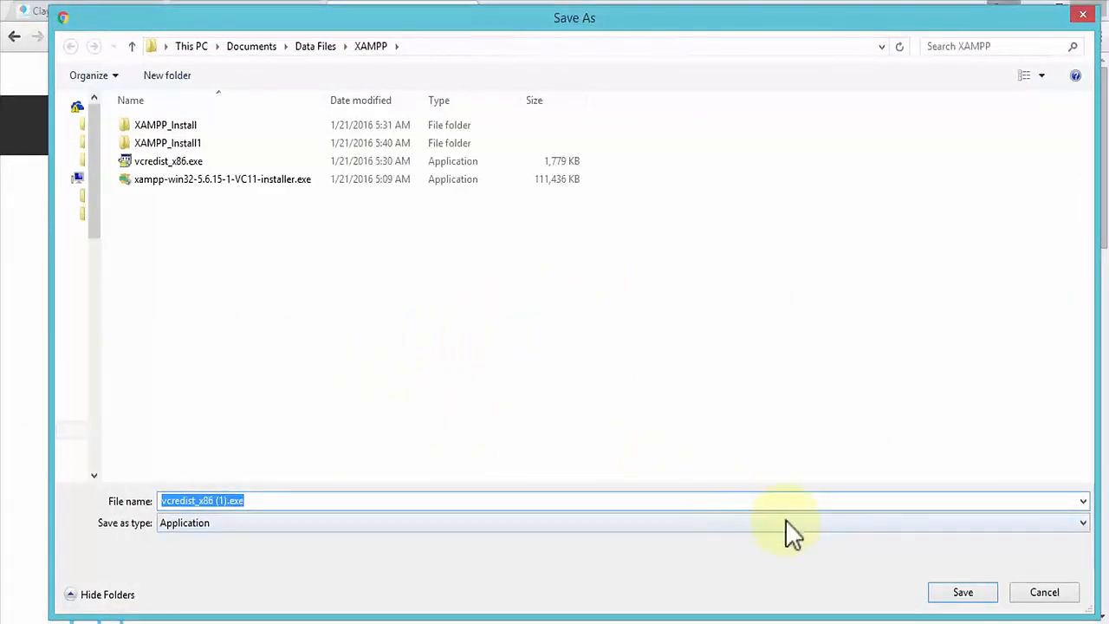
click(173, 160)
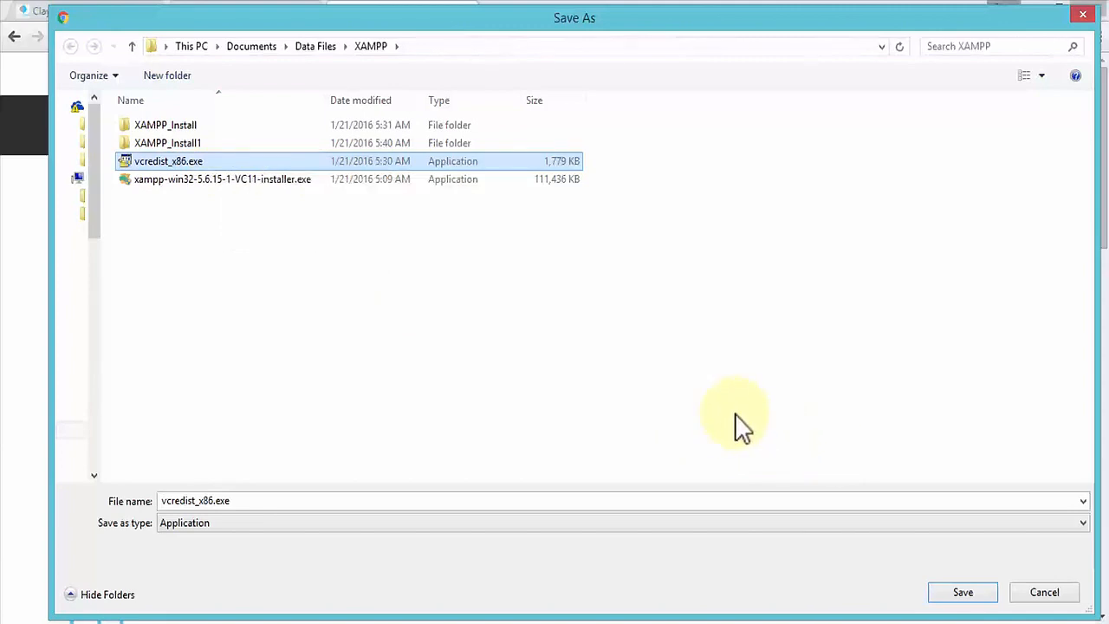
click(1045, 592)
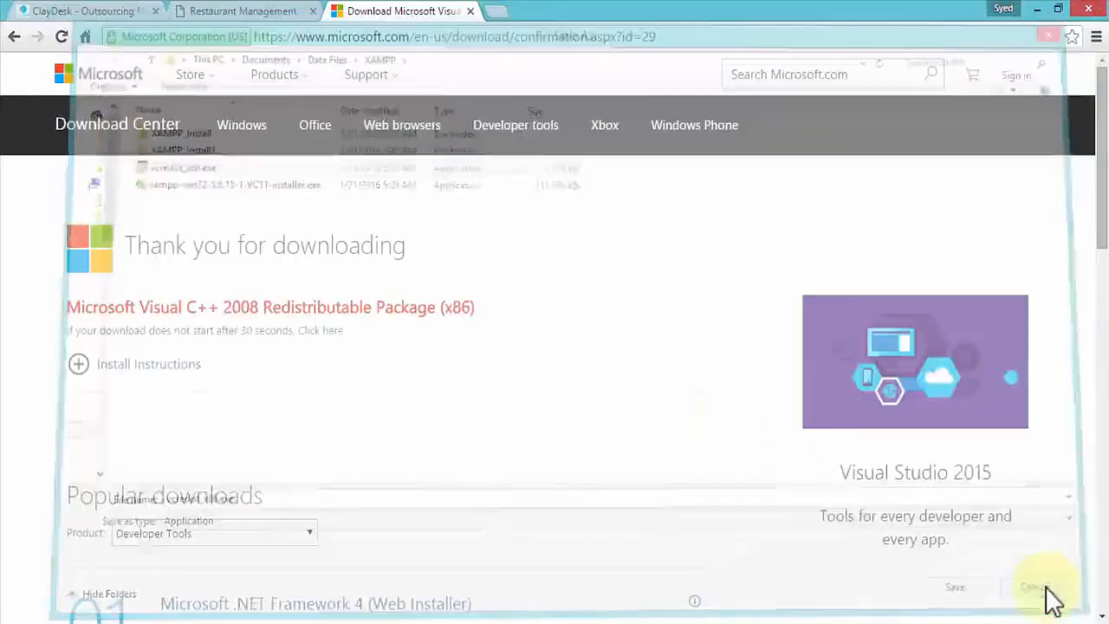
- Close one of the two open XAMPP Control Panel windows
click(52, 11)
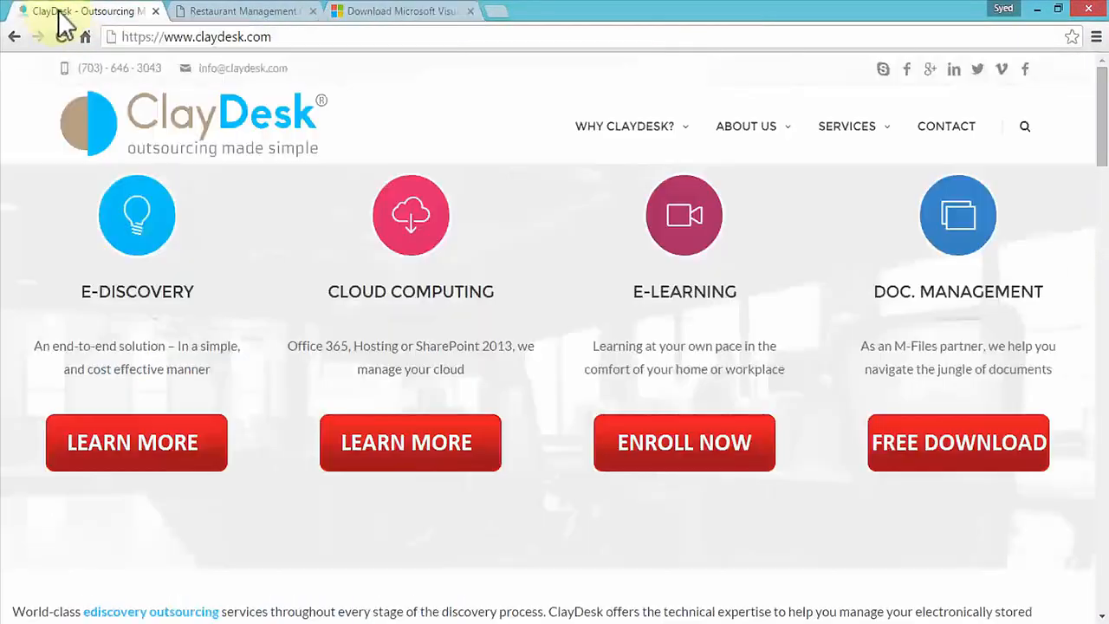
mouse_move(668, 617)
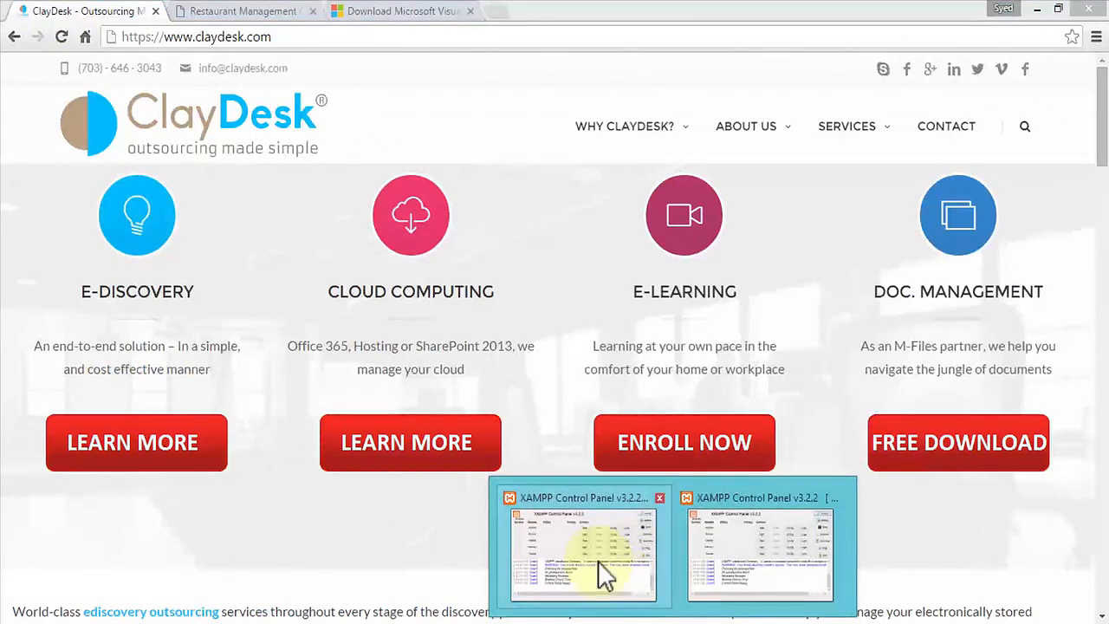
click(706, 542)
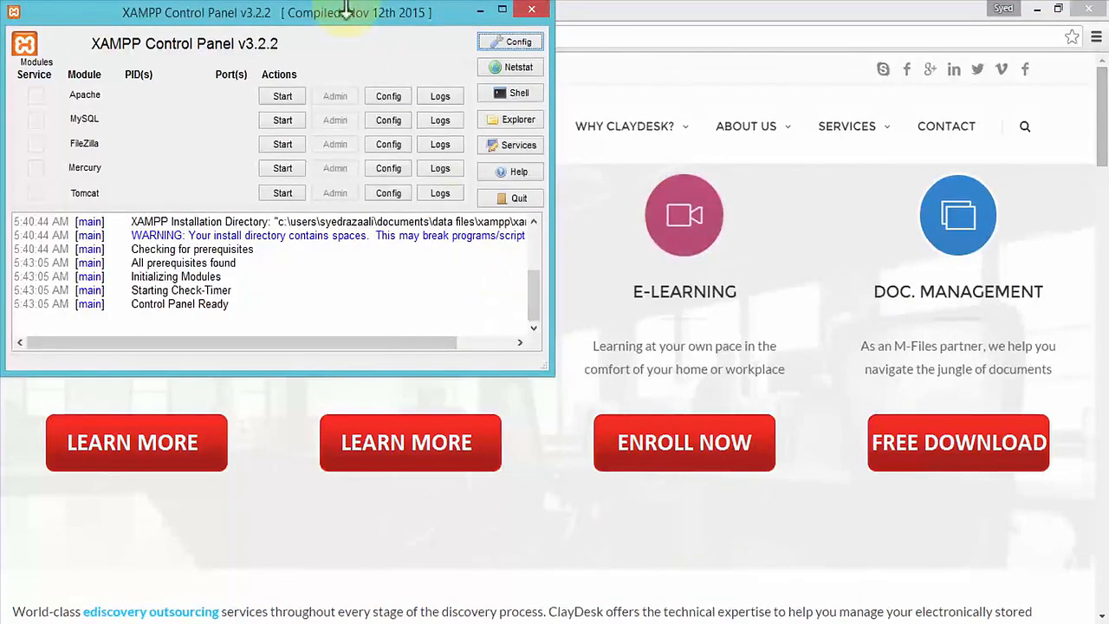
click(532, 12)
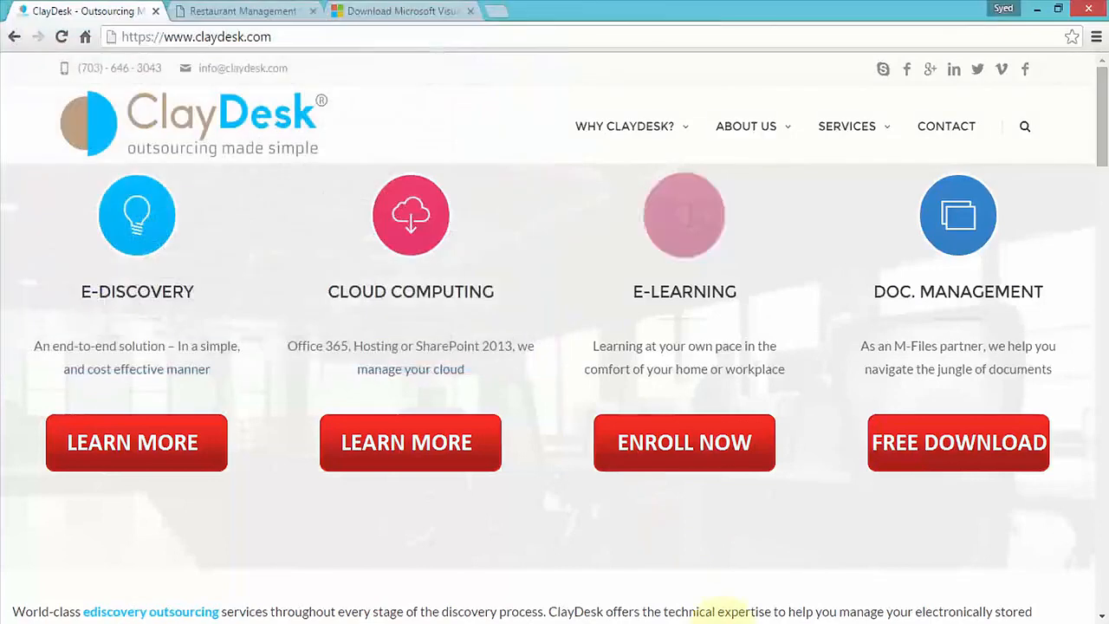